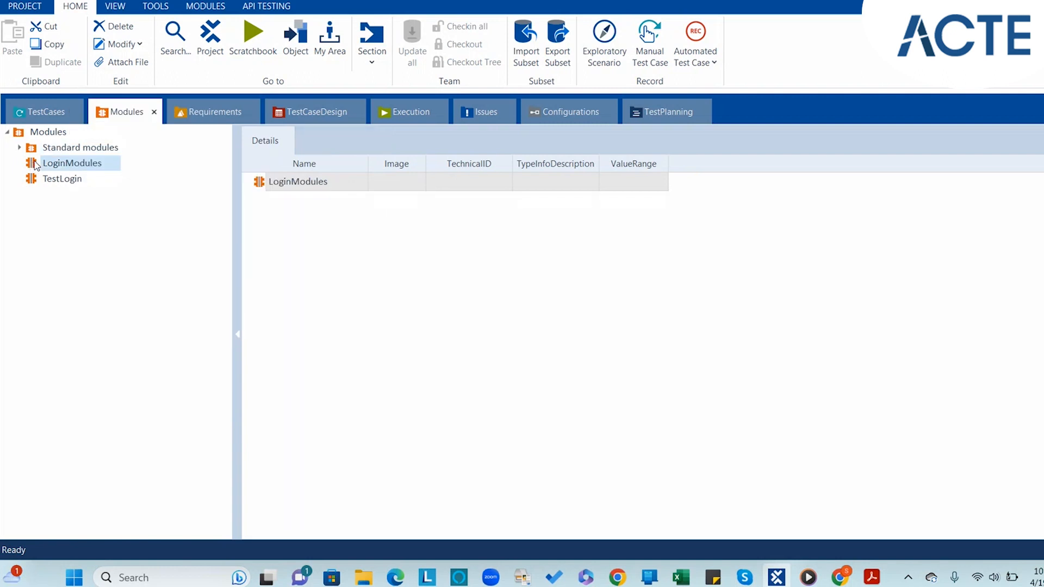
mouse_move(776, 577)
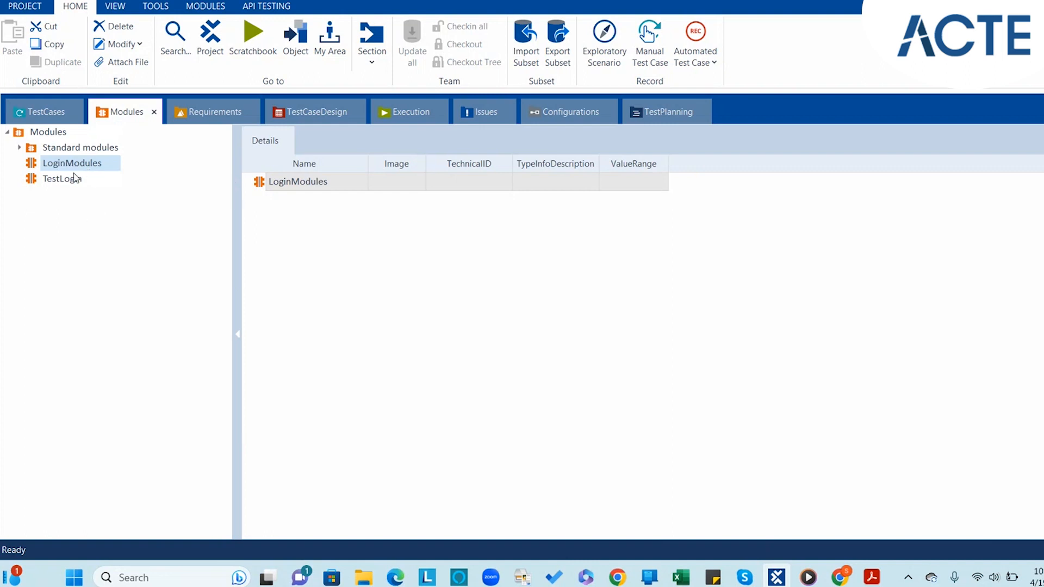
click(48, 134)
right_click(47, 135)
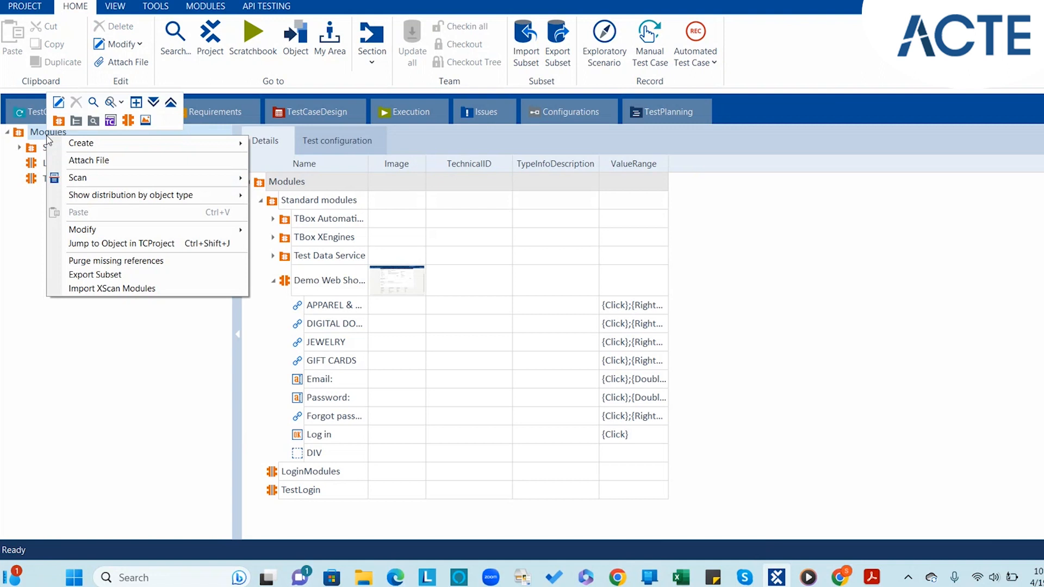
mouse_move(83, 145)
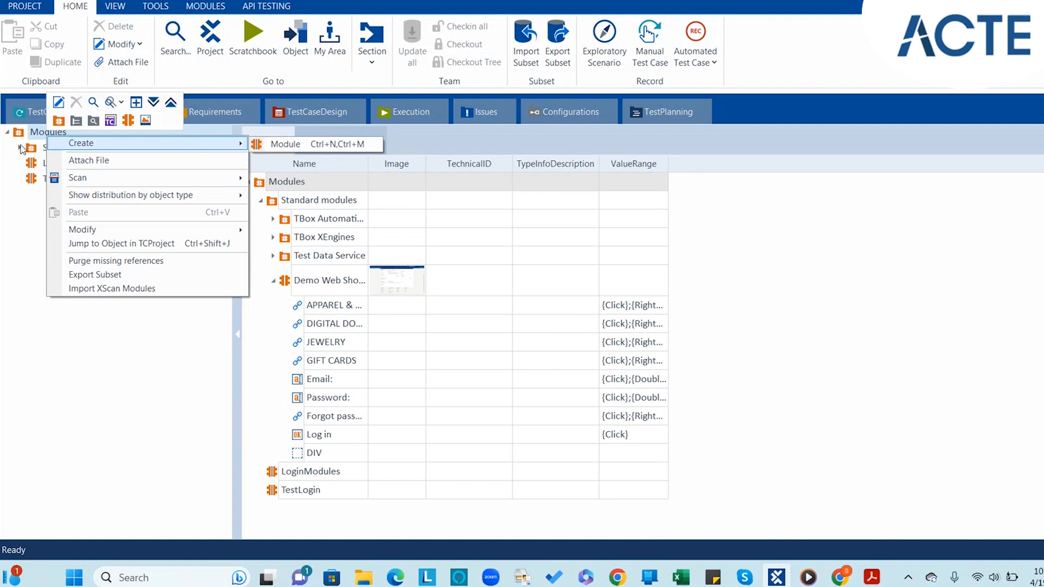
mouse_move(77, 179)
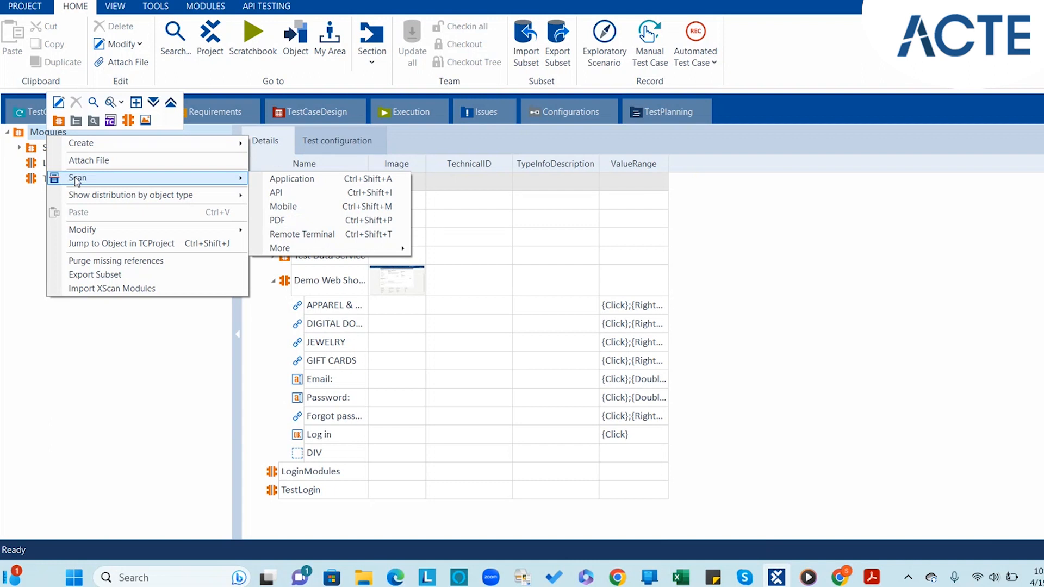
click(20, 222)
Delete the LoginModules and TestLogin modules from the Modules folder.
click(73, 165)
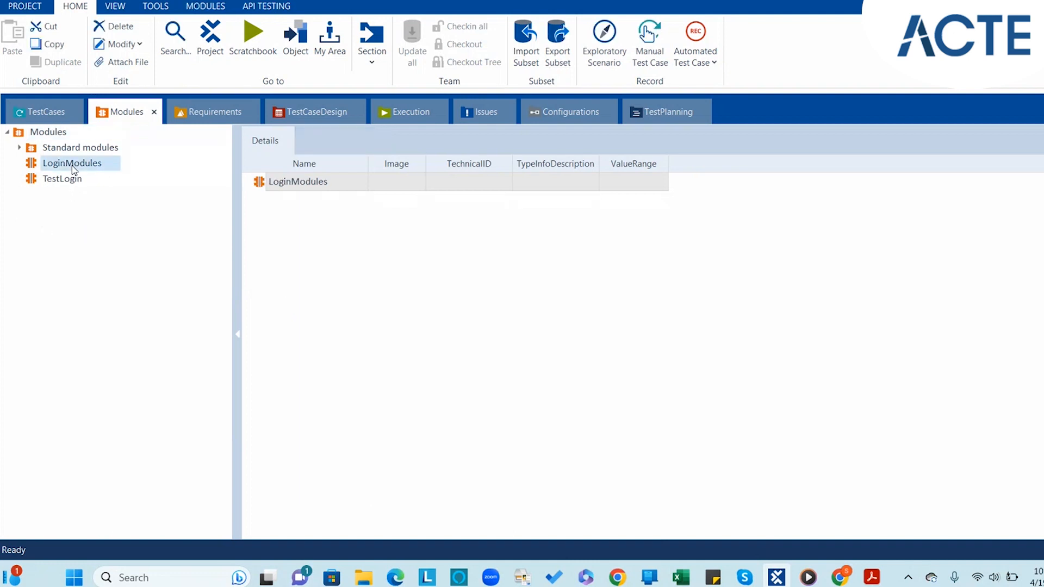
right_click(71, 165)
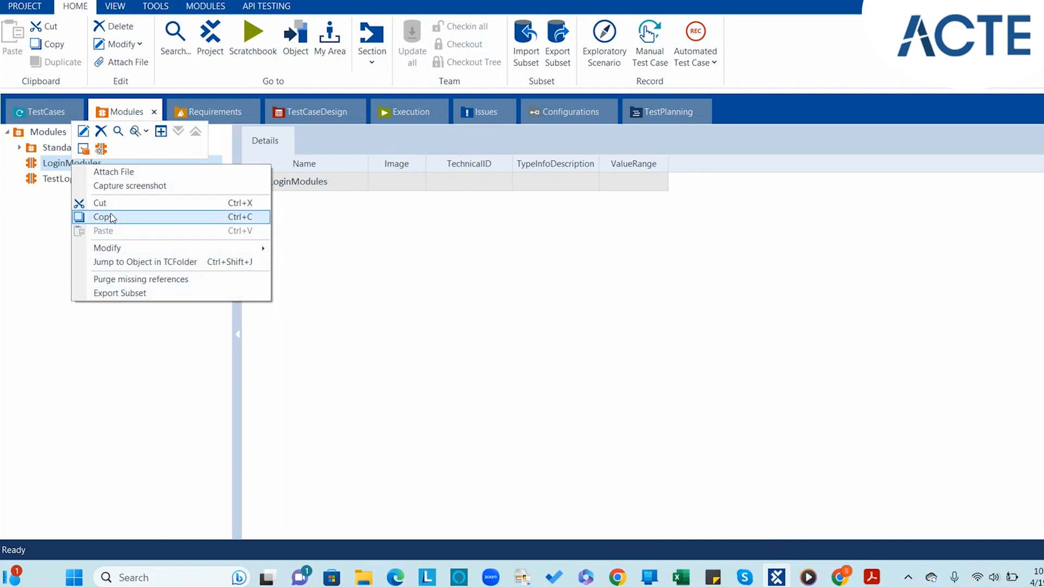
click(102, 134)
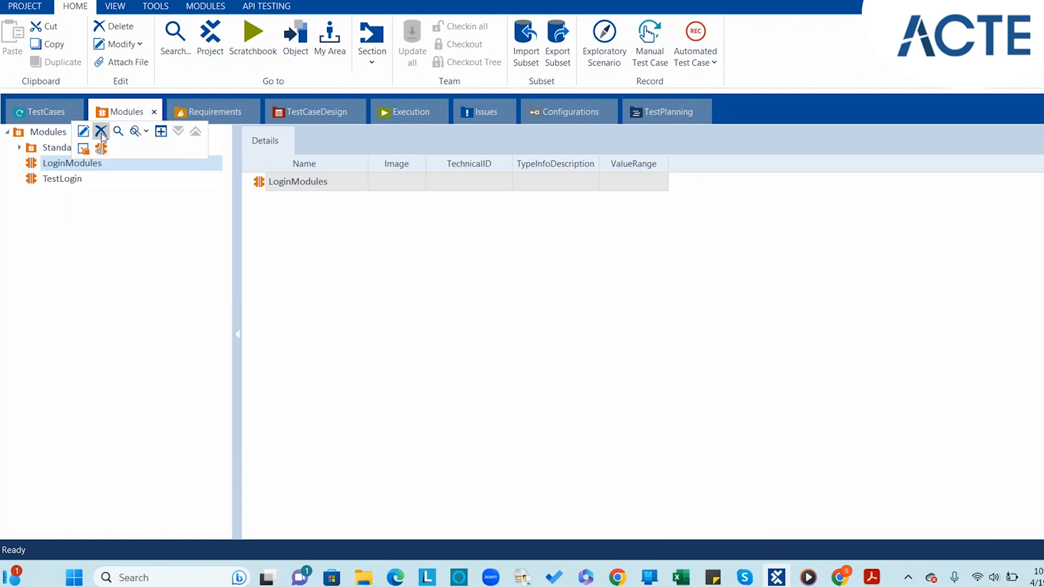
right_click(75, 164)
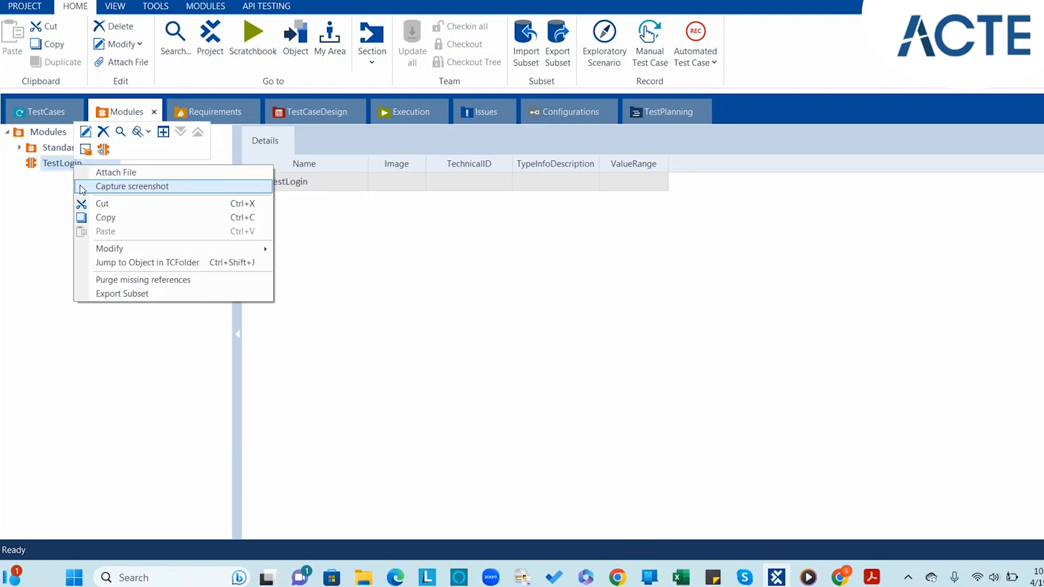
click(103, 133)
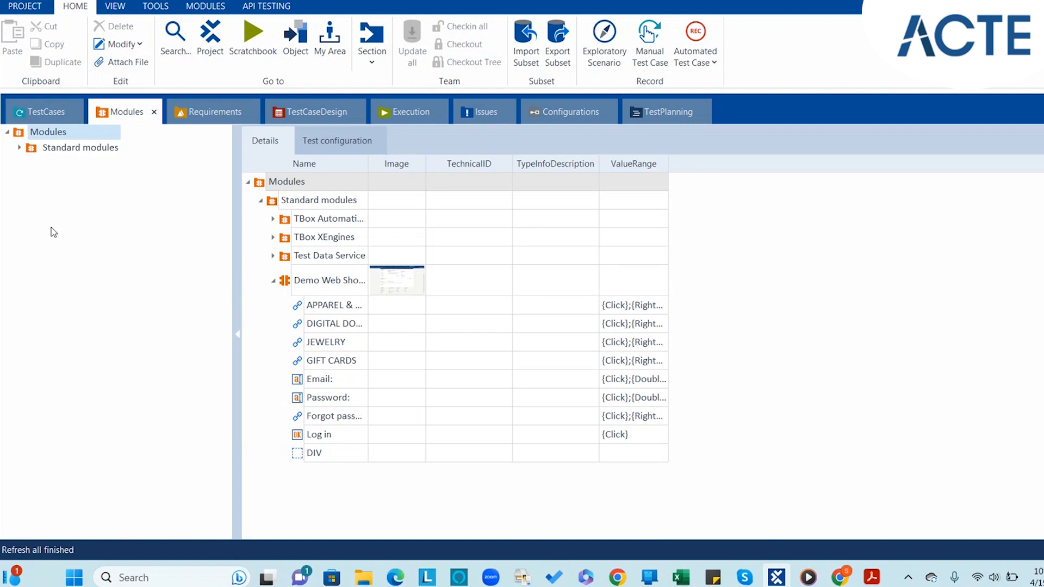
Create a new module named TestLogin directly under the Modules folder.
right_click(45, 133)
mouse_move(90, 143)
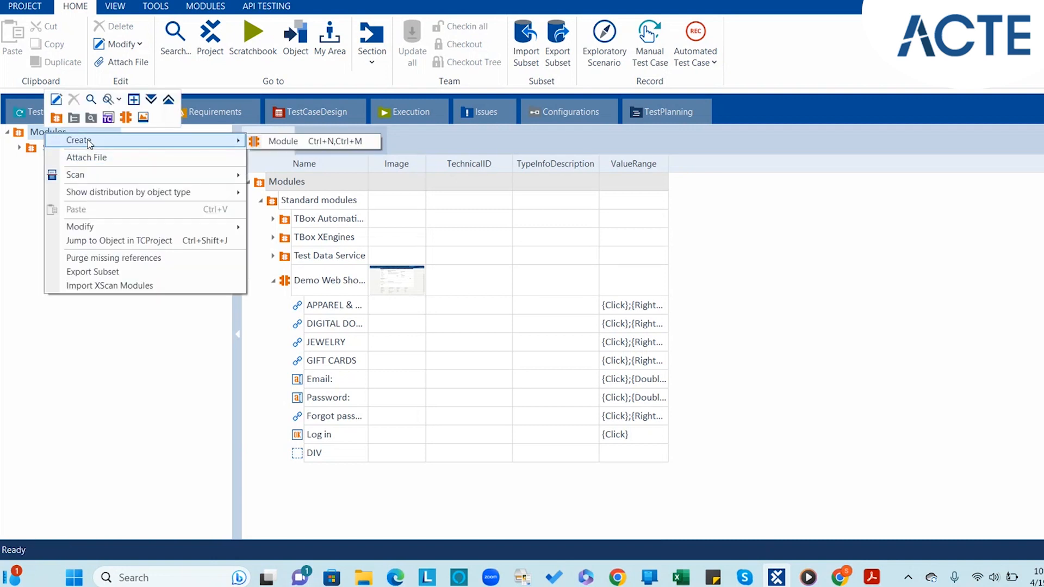
click(318, 142)
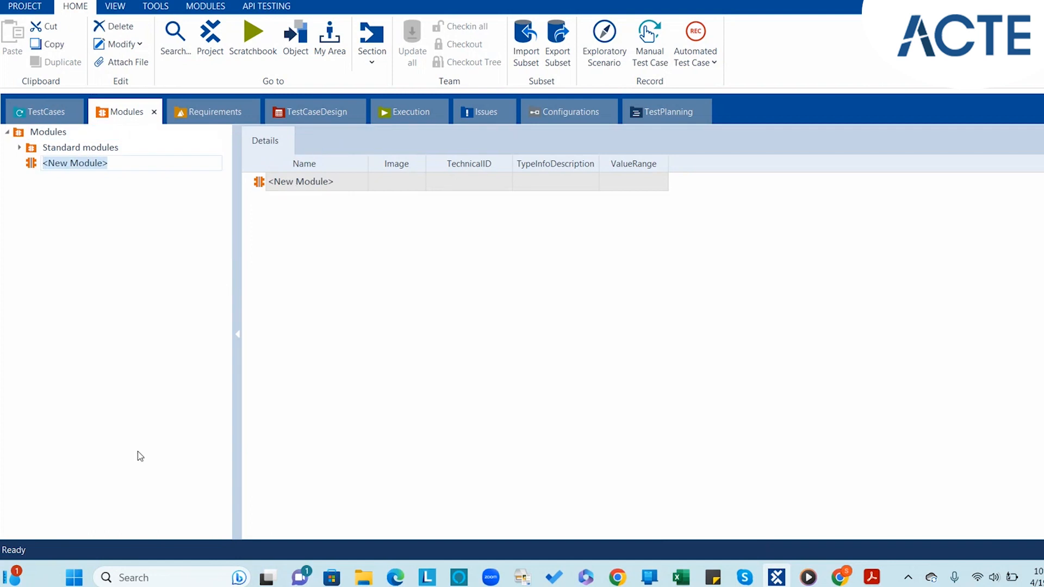
key(Caps_Lock)
text(IO)
key(BackSpace)
text(tE)
key(BackSpace)
key(BackSpace)
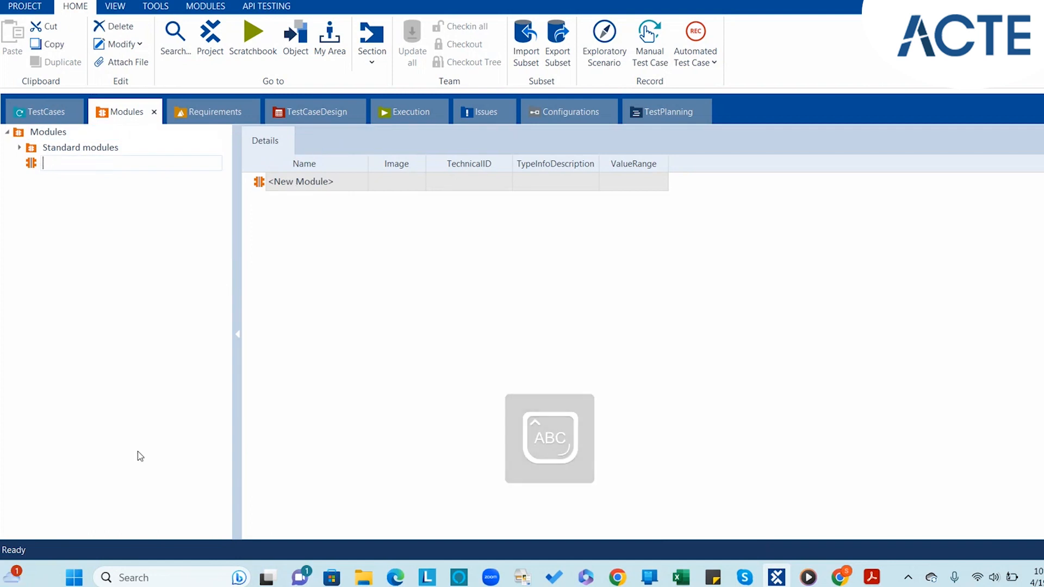
text(T)
key(Caps_Lock)
text(est)
key(Caps_Lock)
text(L)
key(Caps_Lock)
text(ogin)
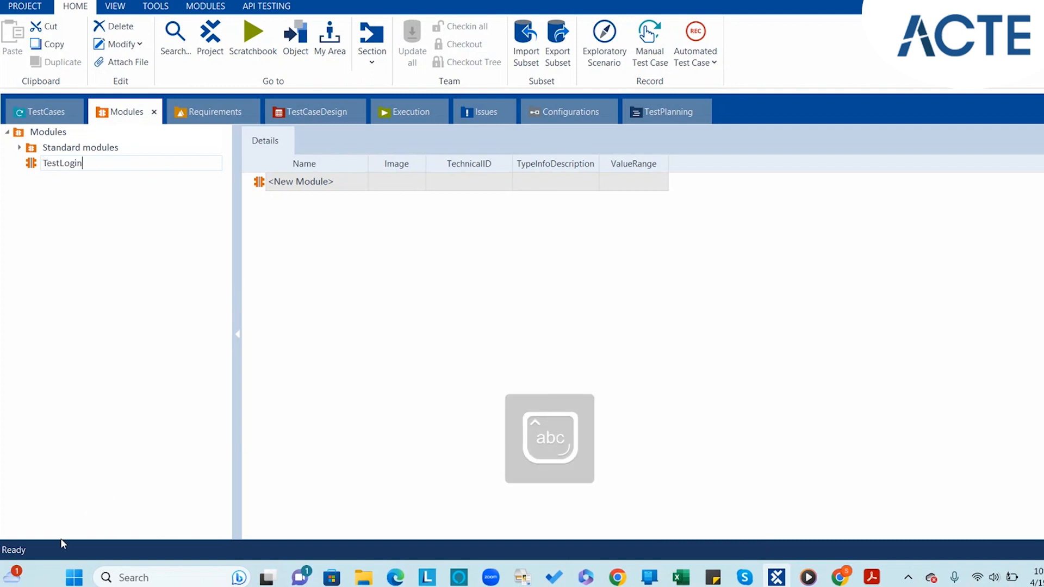
key(Return)
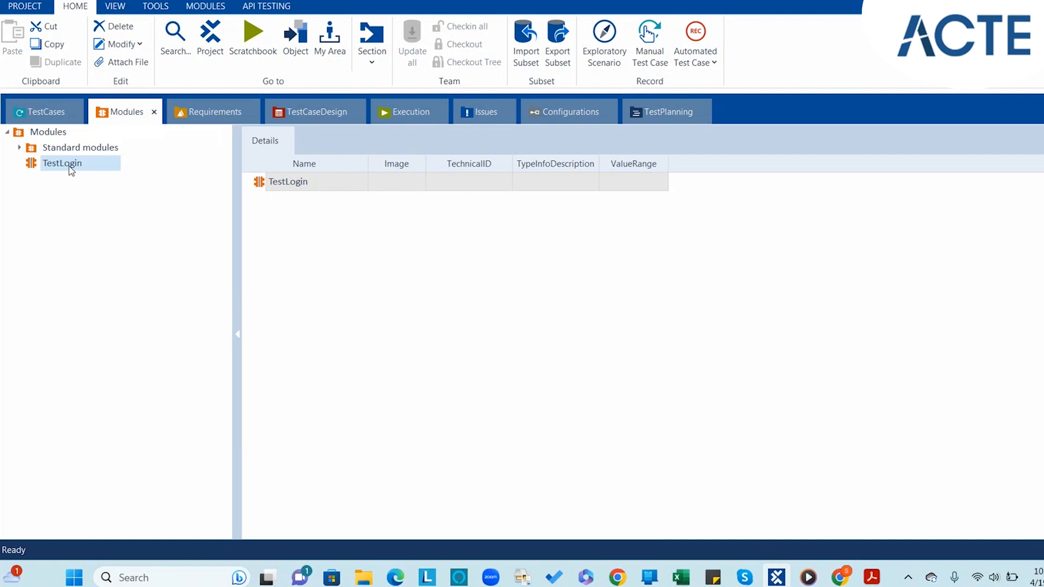
Delete the newly created TestLogin module from the Modules folder.
right_click(71, 169)
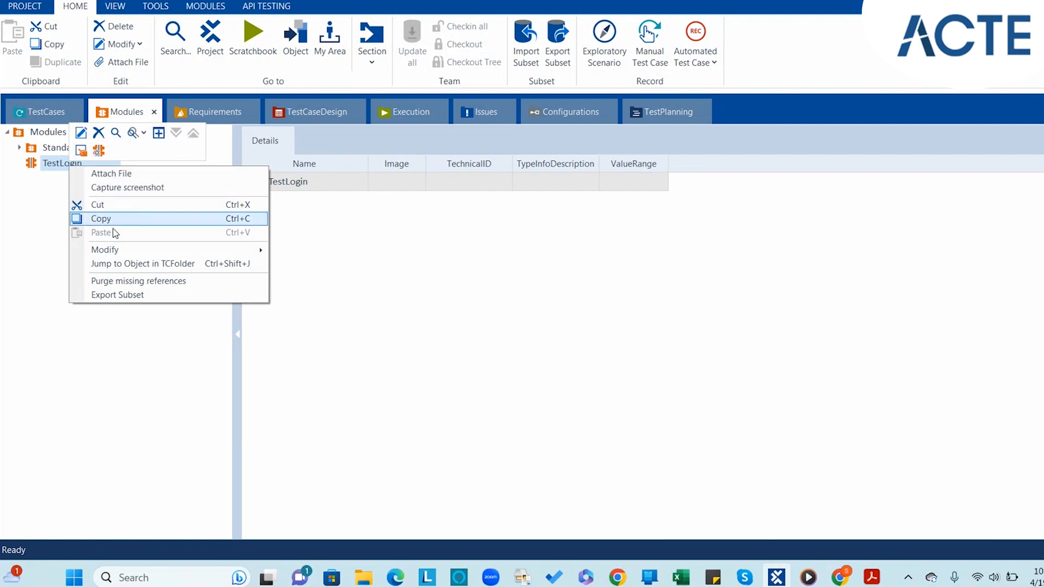
click(35, 236)
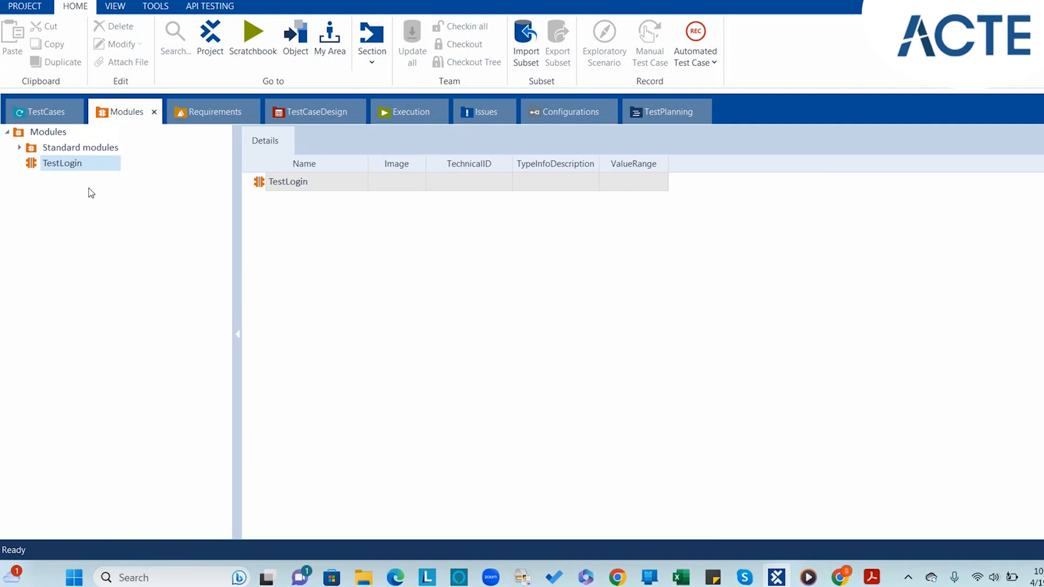
right_click(64, 168)
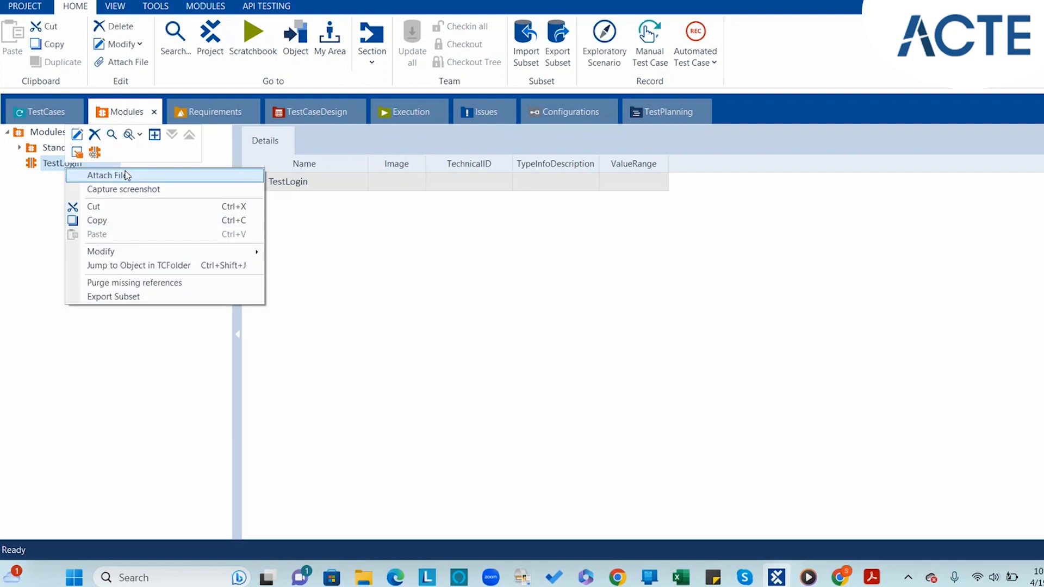
click(96, 136)
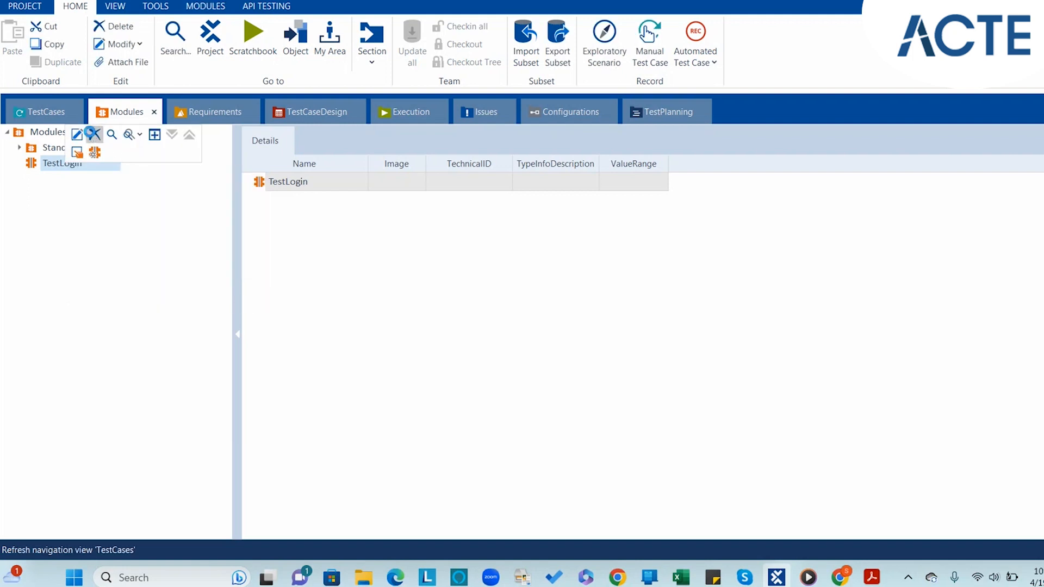
Start an application scan on the Modules folder and look through the windows offered for scanning.
right_click(57, 135)
mouse_move(100, 181)
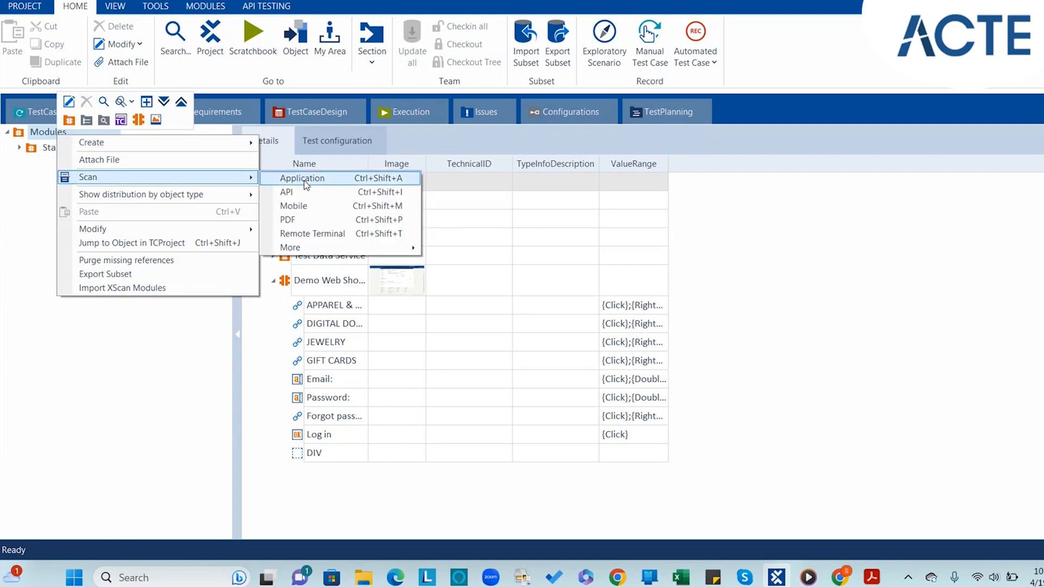
click(302, 179)
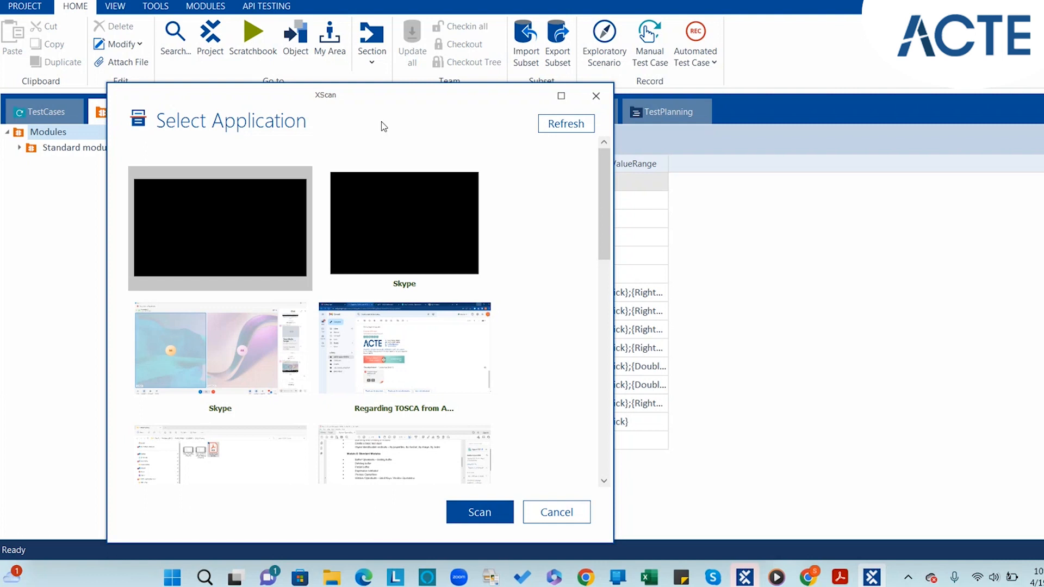
drag(282, 102, 340, 29)
scroll(285, 249, down, 3)
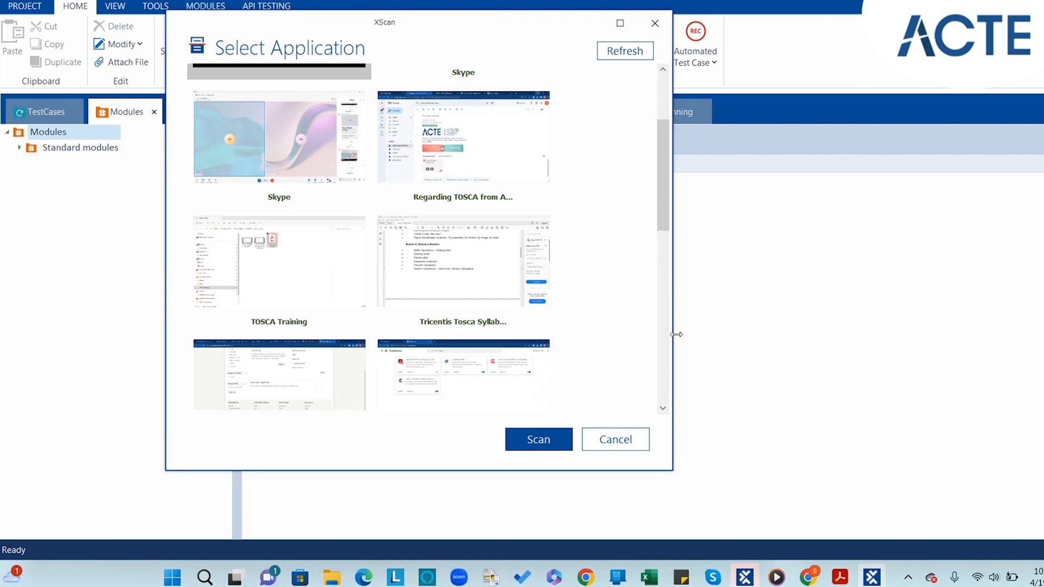
Switch to Chrome to check the Demo Web Shop login page, and locate that page in XScan's application list.
mouse_move(809, 577)
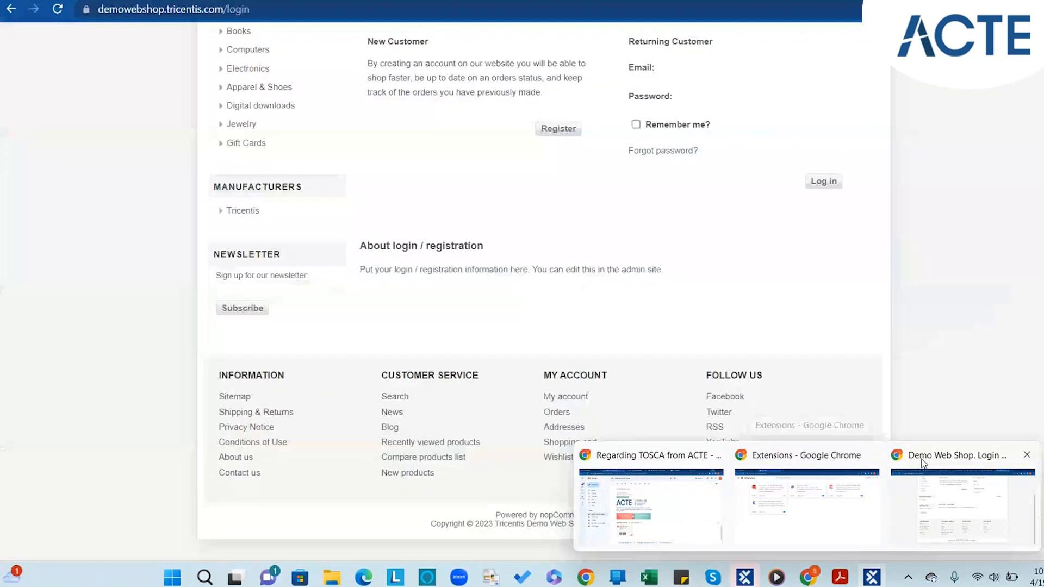
click(920, 463)
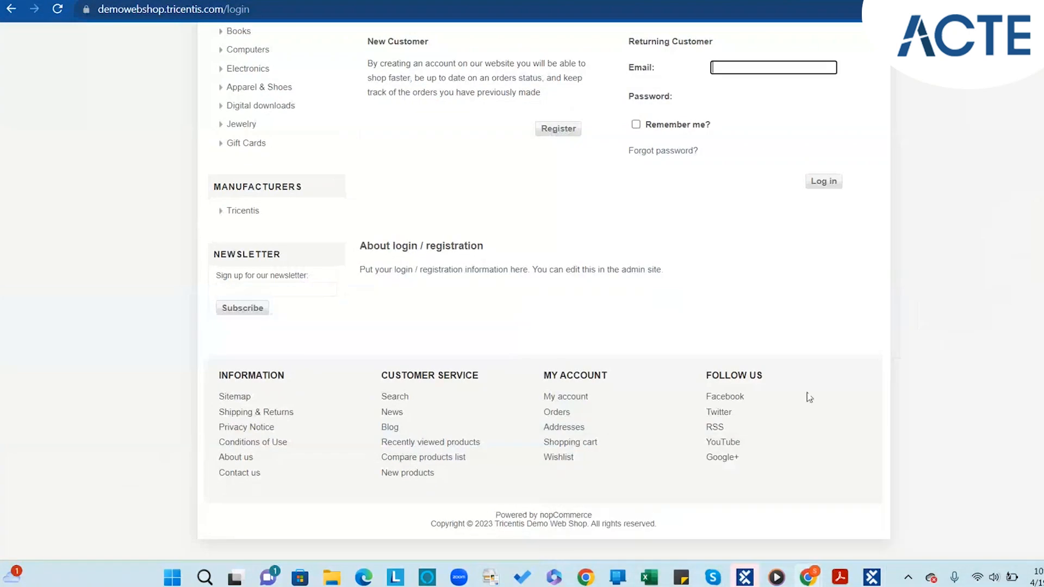
scroll(445, 225, up, 4)
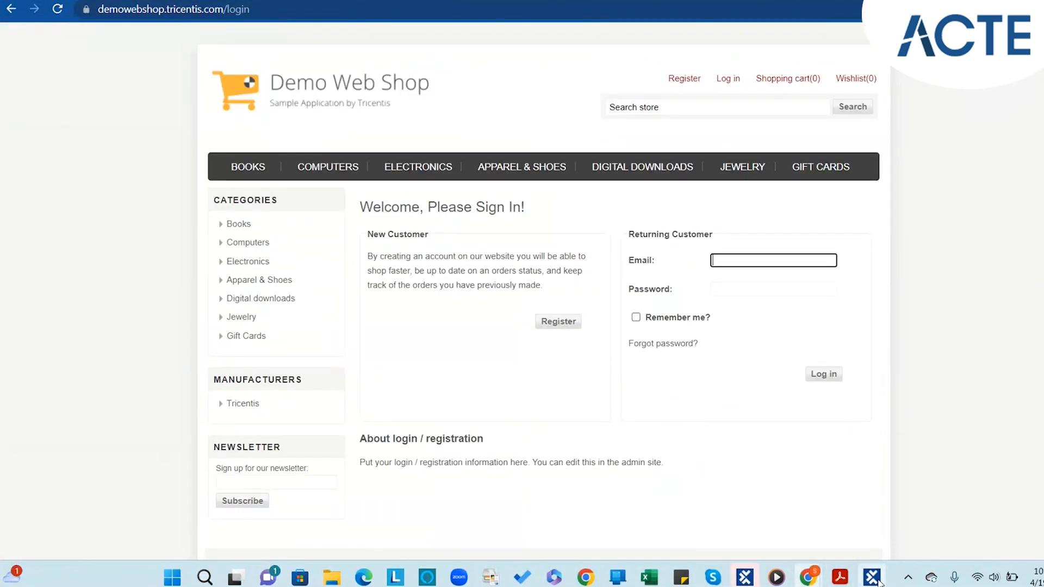
mouse_move(876, 579)
click(877, 514)
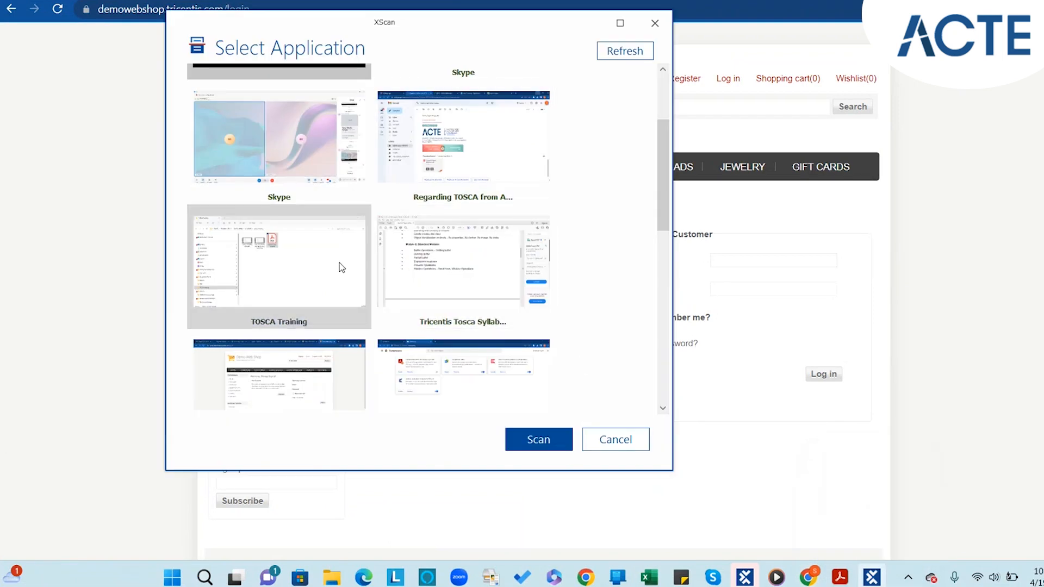
scroll(341, 266, down, 4)
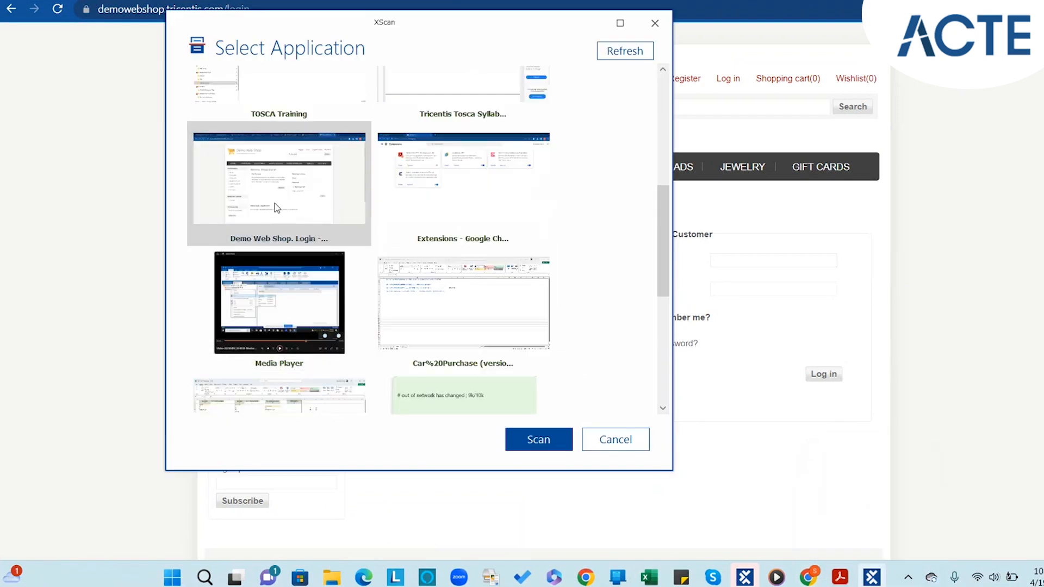
Switch to Chrome, reopen the Demo Web Shop's Log in page, and return to XScan's application selection.
click(75, 316)
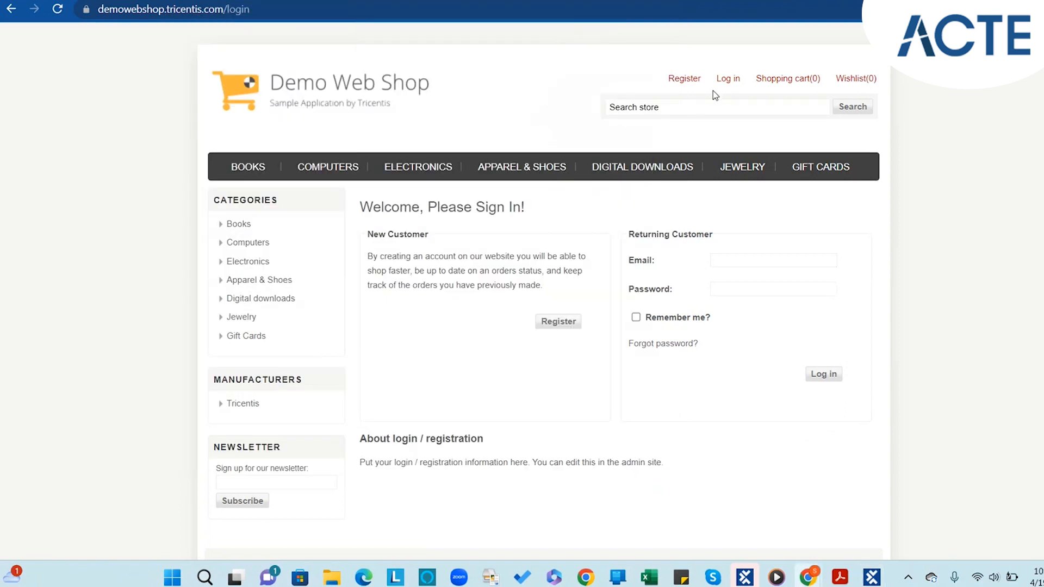
click(725, 81)
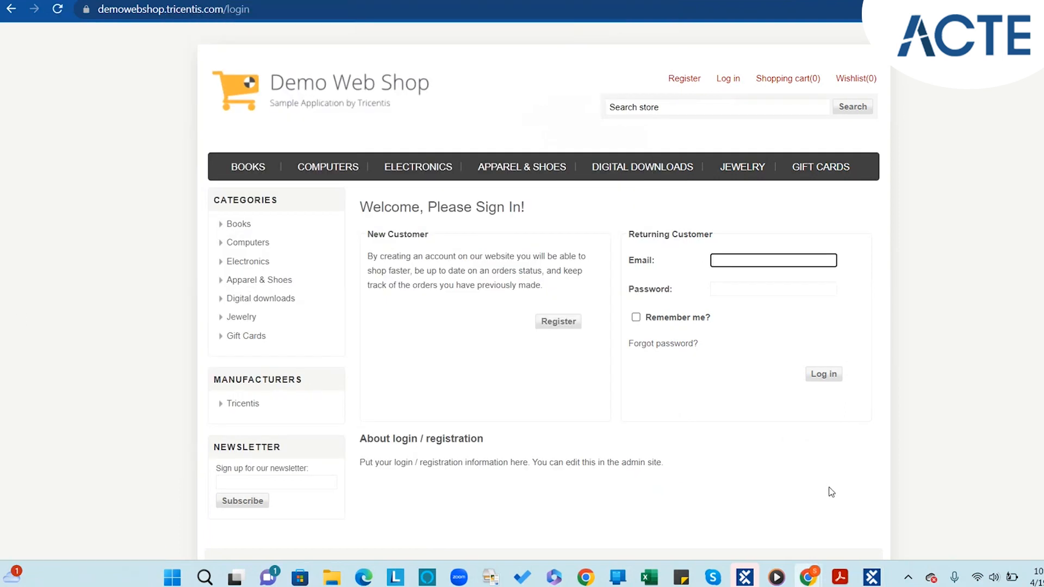
mouse_move(873, 578)
click(857, 527)
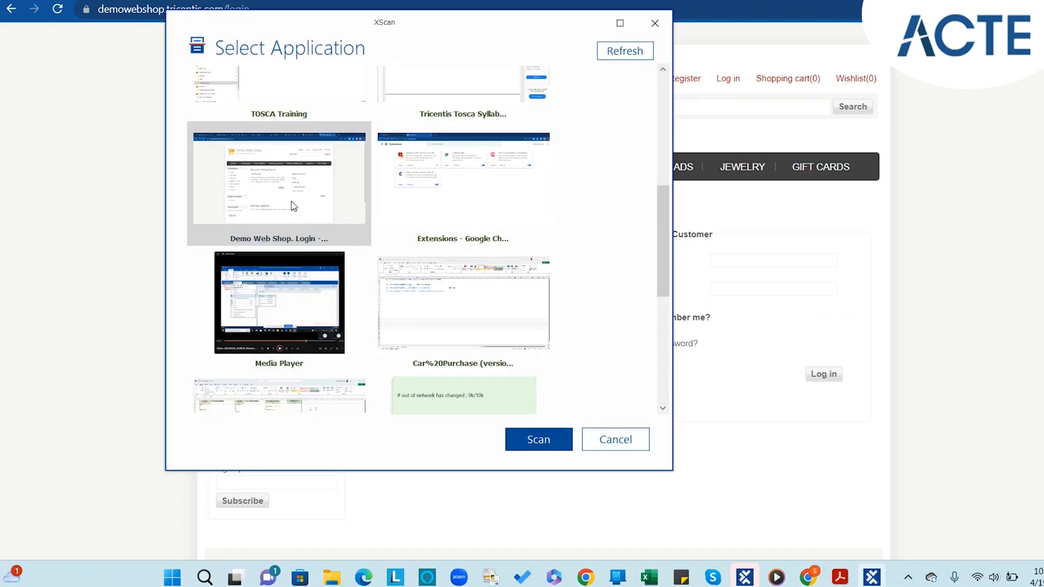
Refresh the application list and start scanning the Demo Web Shop login window.
click(610, 53)
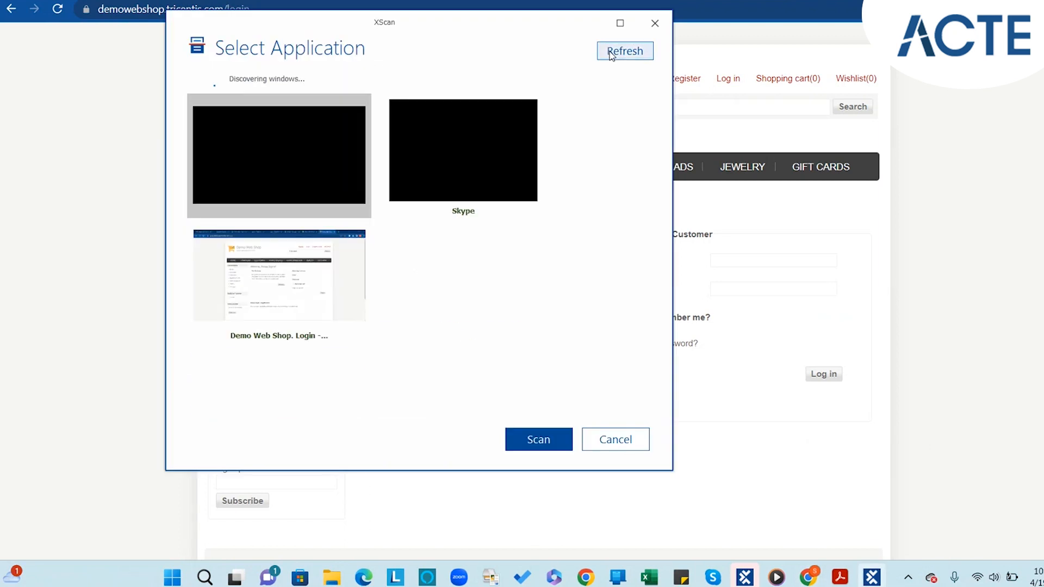
click(286, 308)
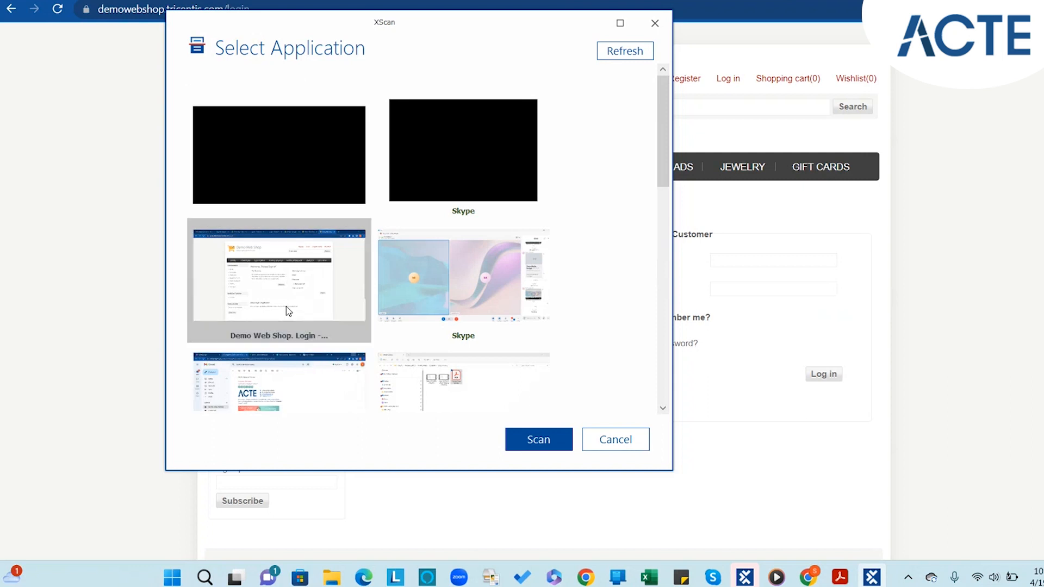
click(538, 440)
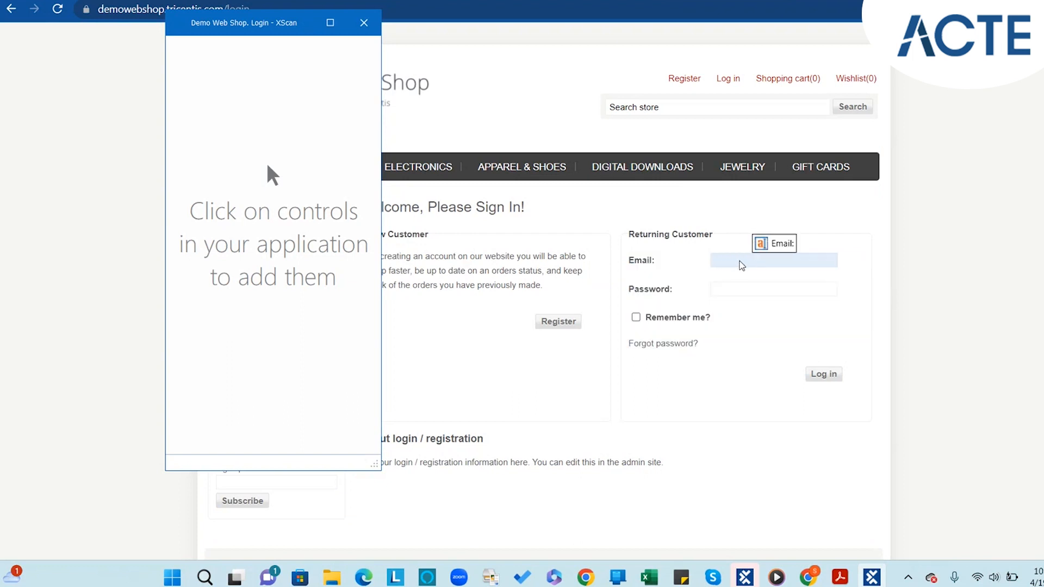
Add the login page's Email field, Password field and Log in button to the scanned controls.
click(742, 265)
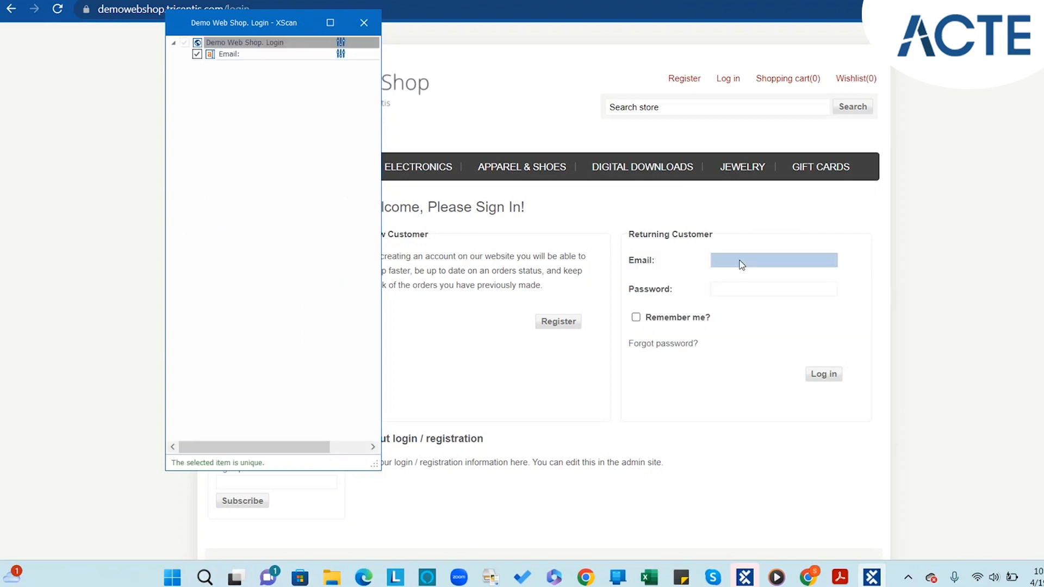
click(770, 297)
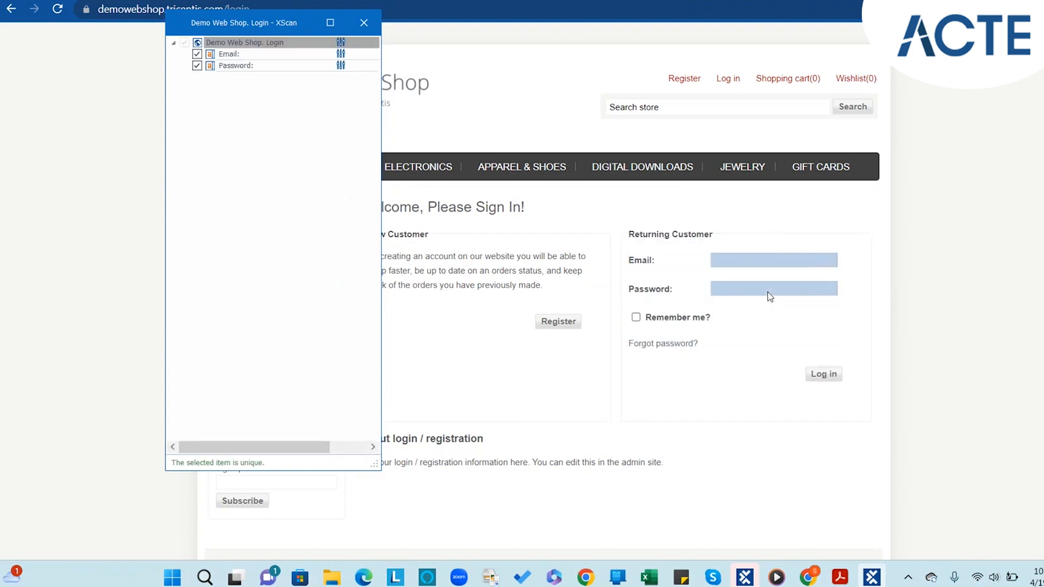
click(825, 375)
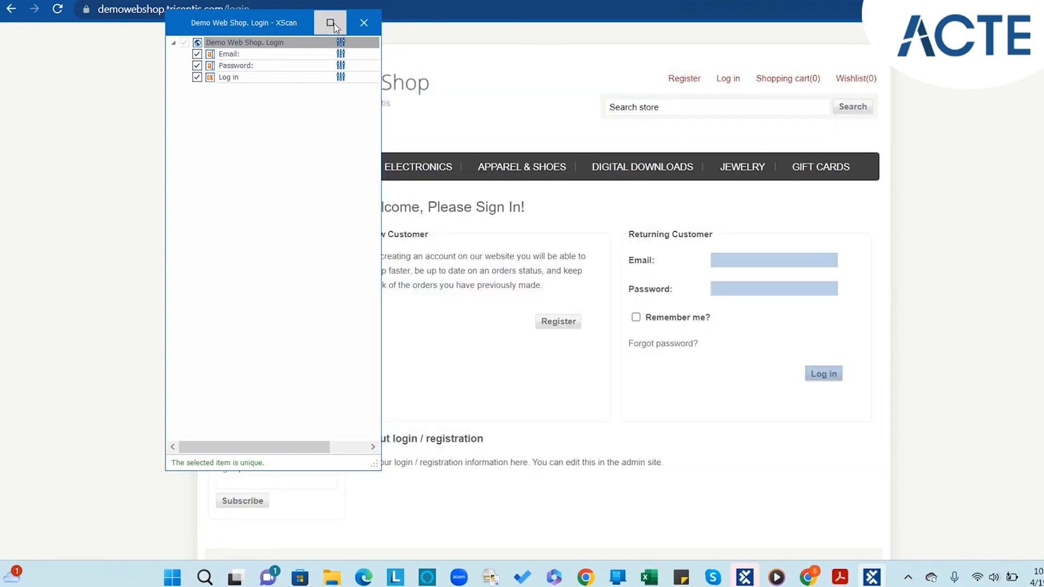
Maximize XScan, switch to the advanced view, and reduce the filtered items to only the selected controls.
click(331, 22)
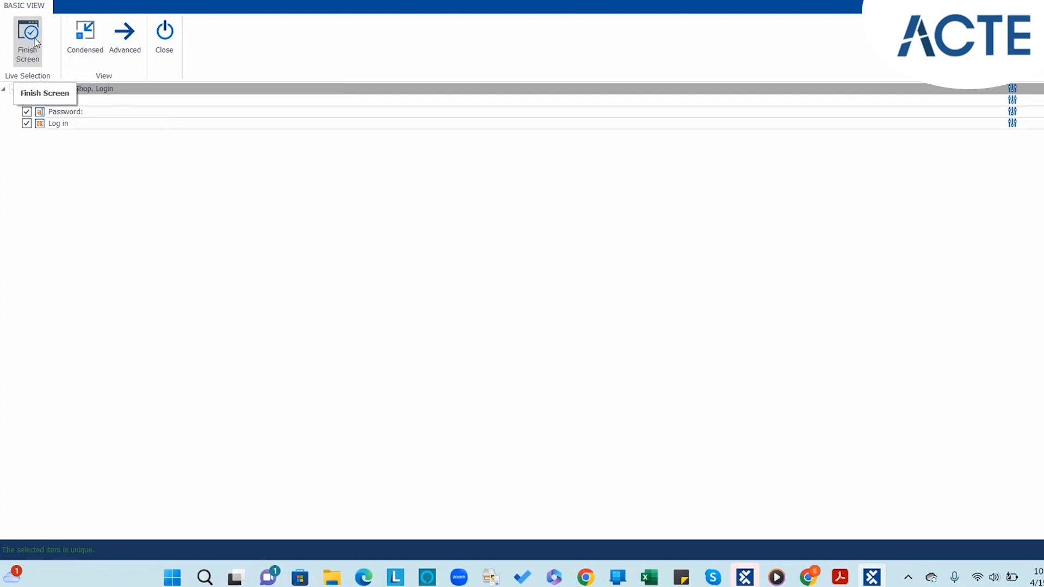
click(125, 32)
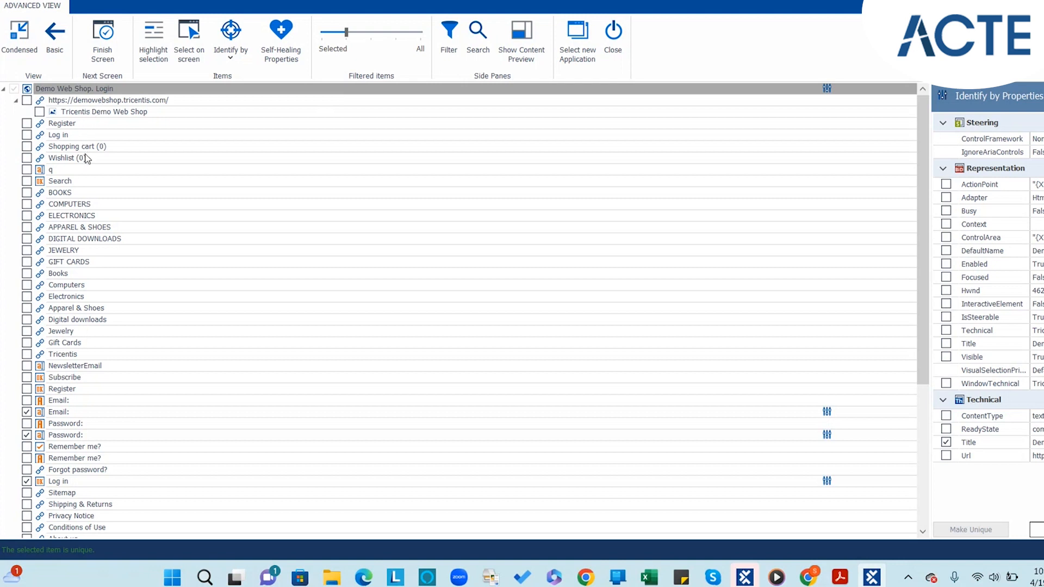
click(420, 39)
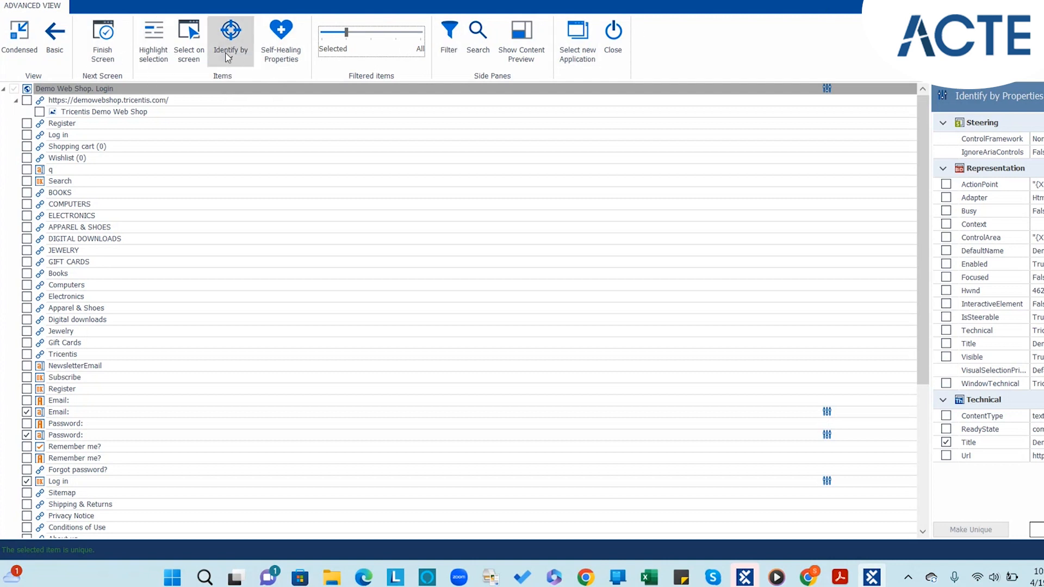
click(449, 50)
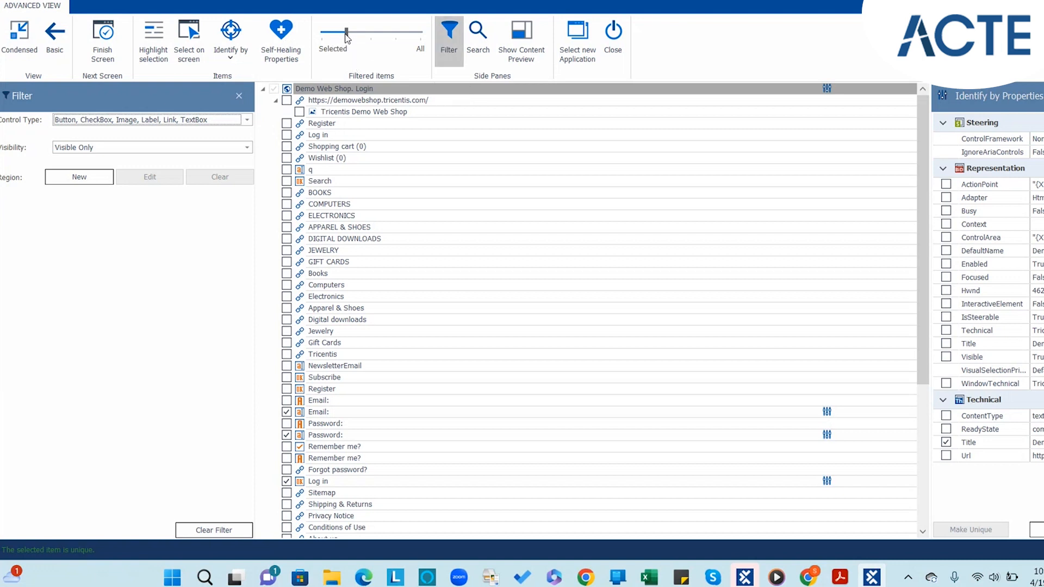
click(327, 34)
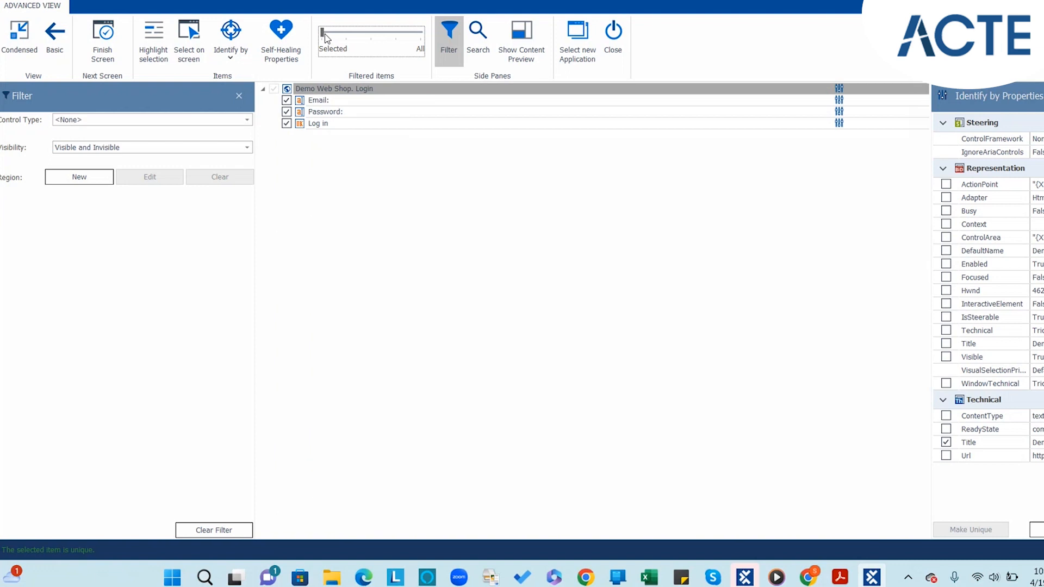
click(239, 96)
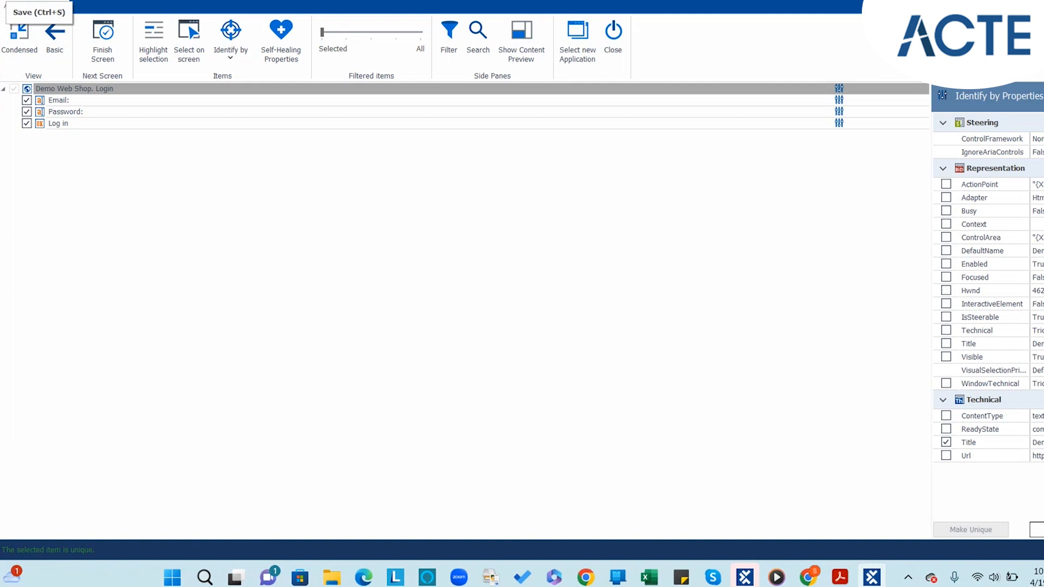
Save the scanned login controls as a module and close XScan.
click(5, 5)
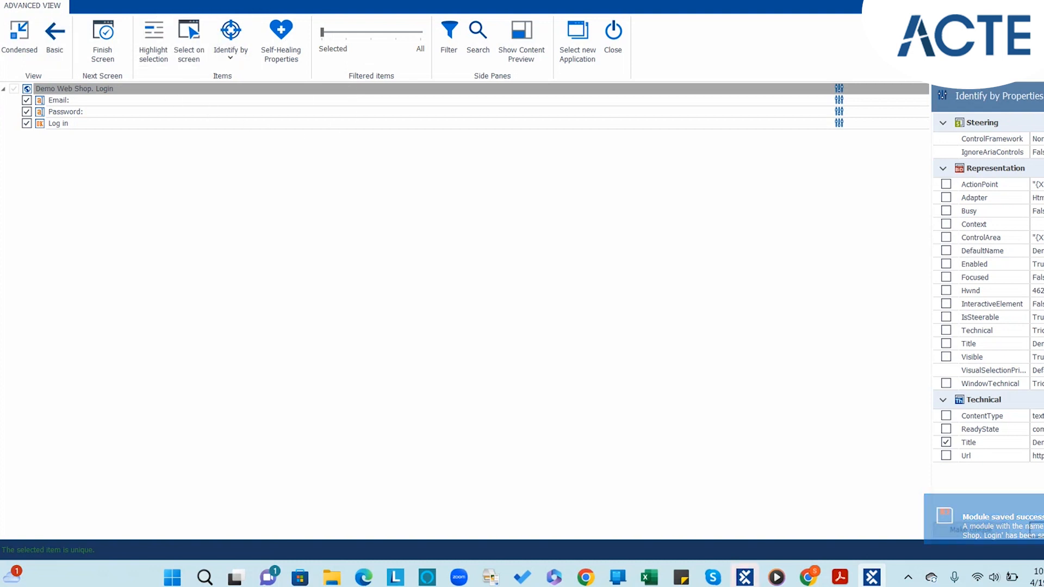
click(1033, 1)
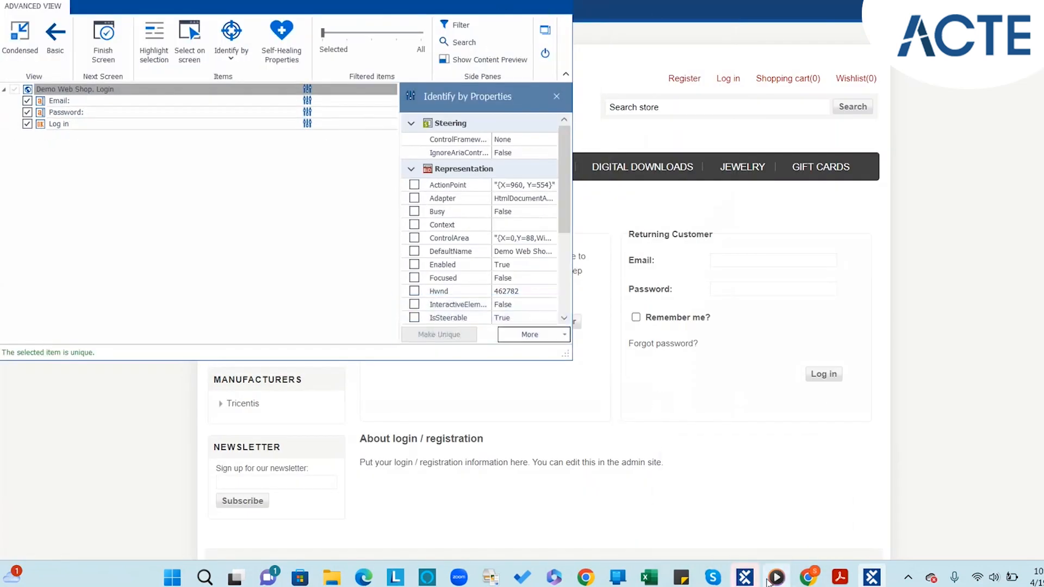
mouse_move(870, 577)
click(562, 2)
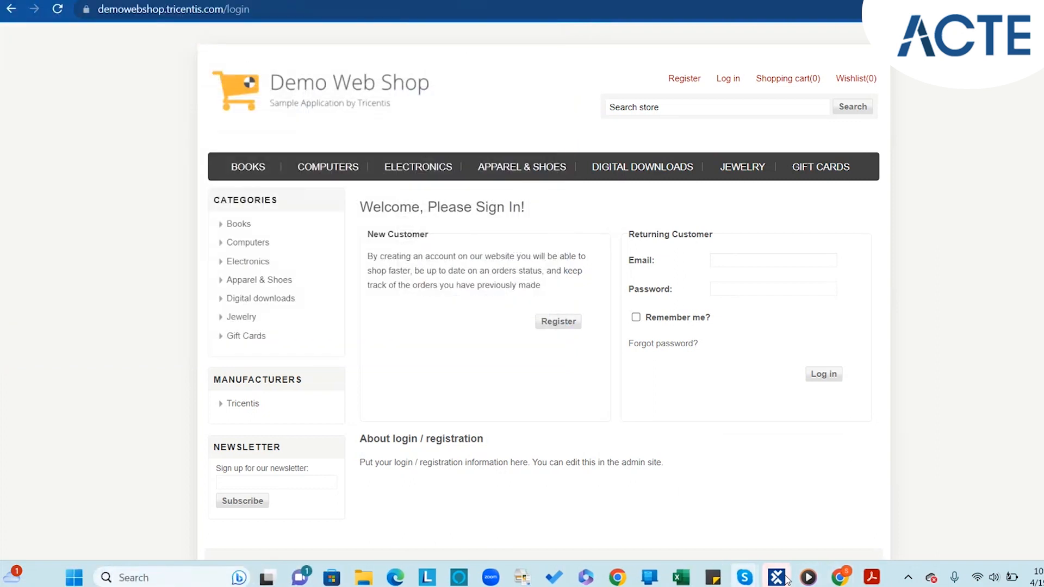
Switch back to Tosca Commander and open the Demo Web Shop. Login module's details.
mouse_move(787, 580)
click(779, 477)
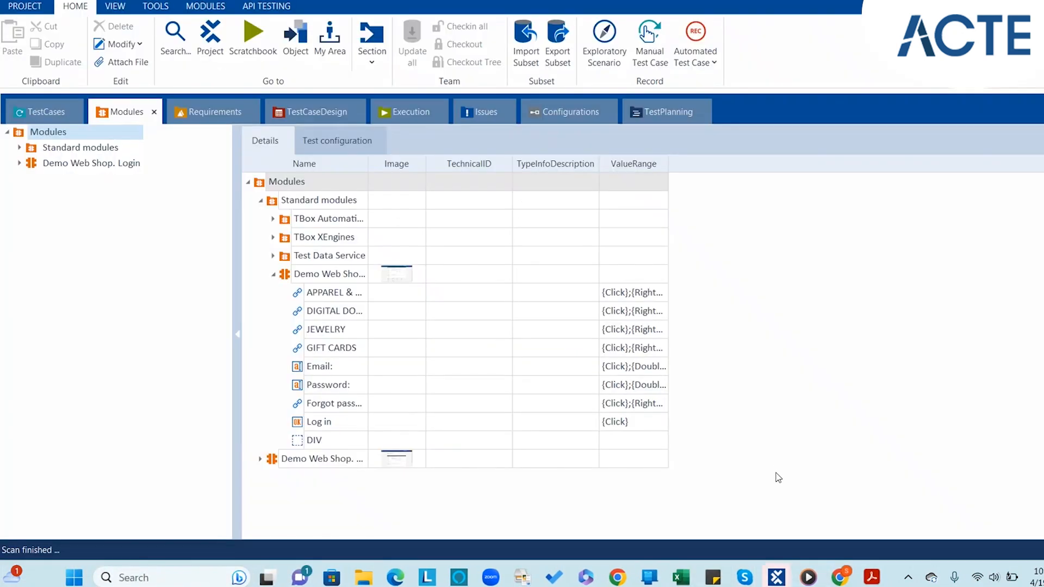
click(96, 165)
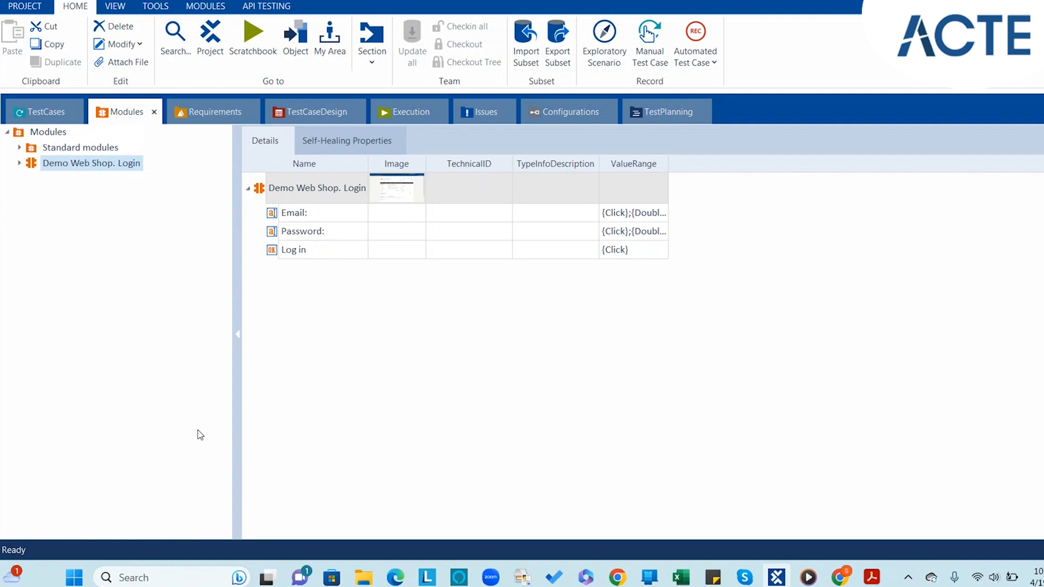
right_click(69, 169)
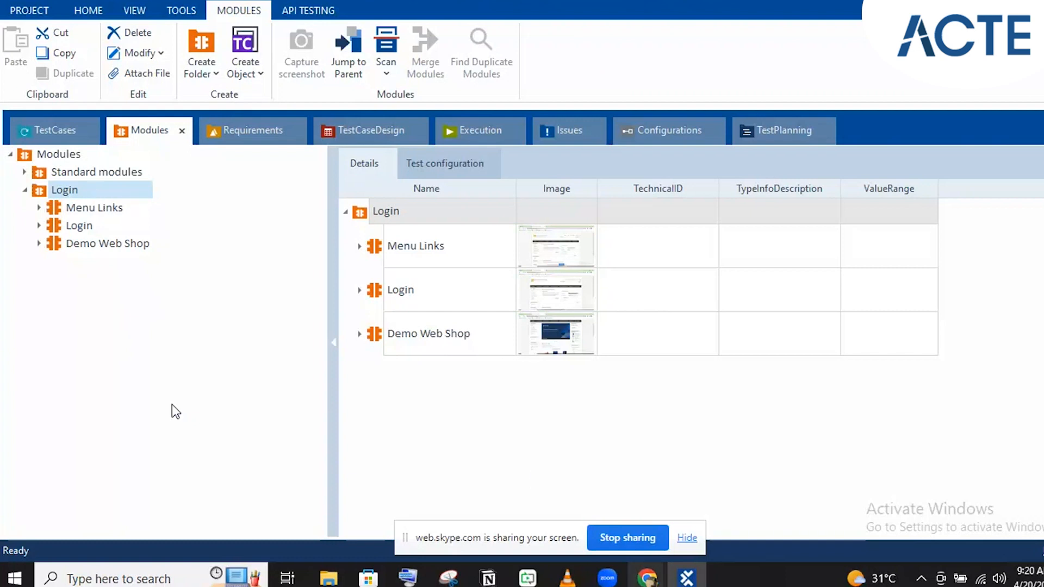
Switch to Chrome and check the Shopping cart link on the Demo Web Shop home page.
click(686, 578)
click(686, 578)
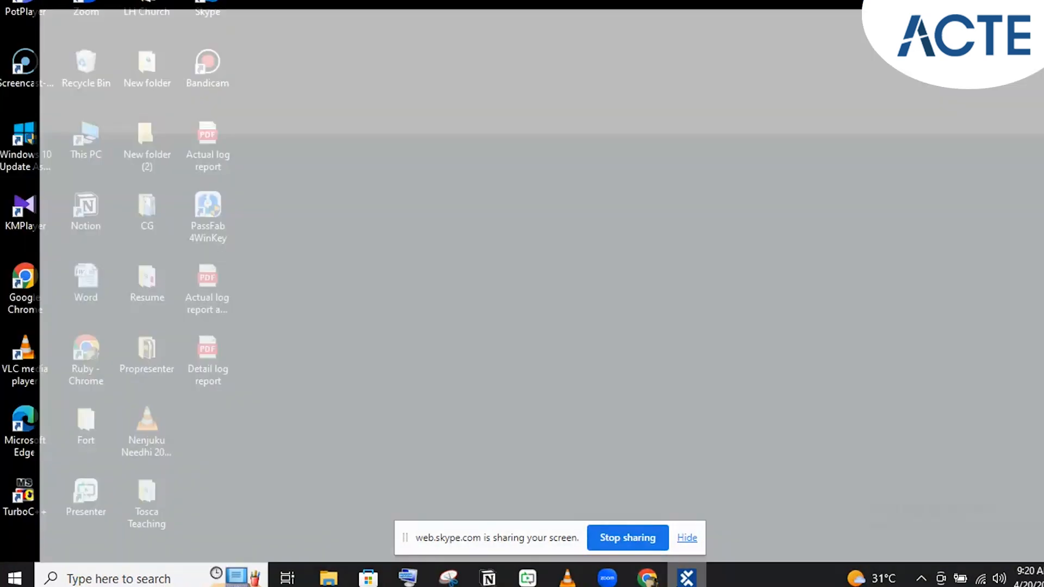
mouse_move(647, 578)
click(560, 491)
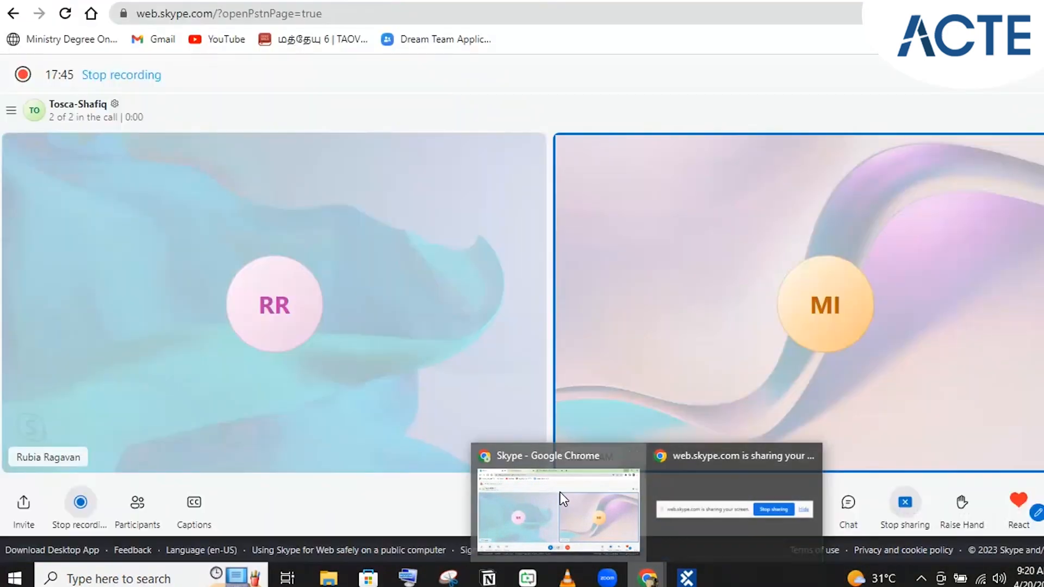
click(307, 1)
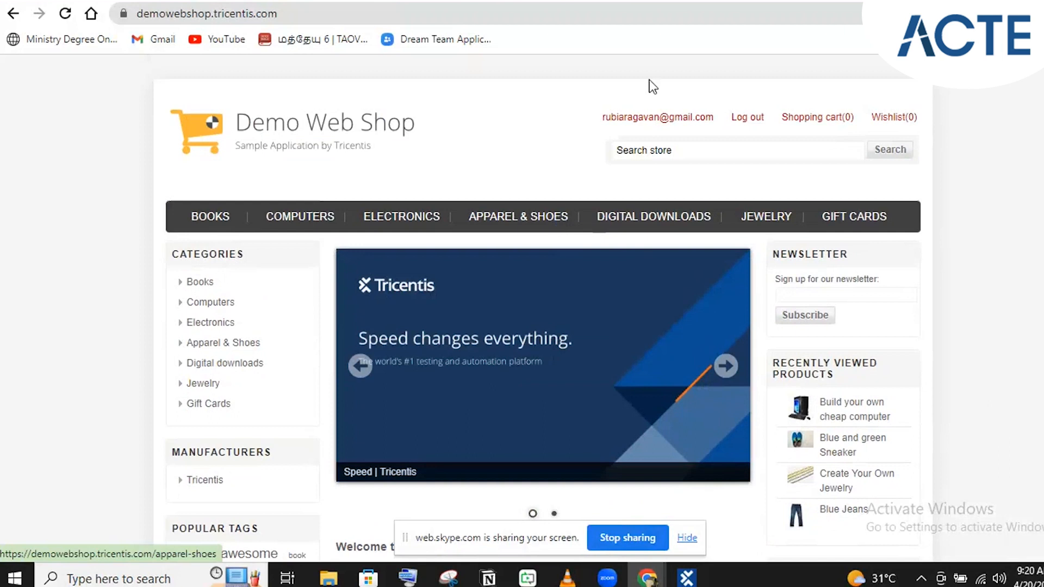
mouse_move(806, 125)
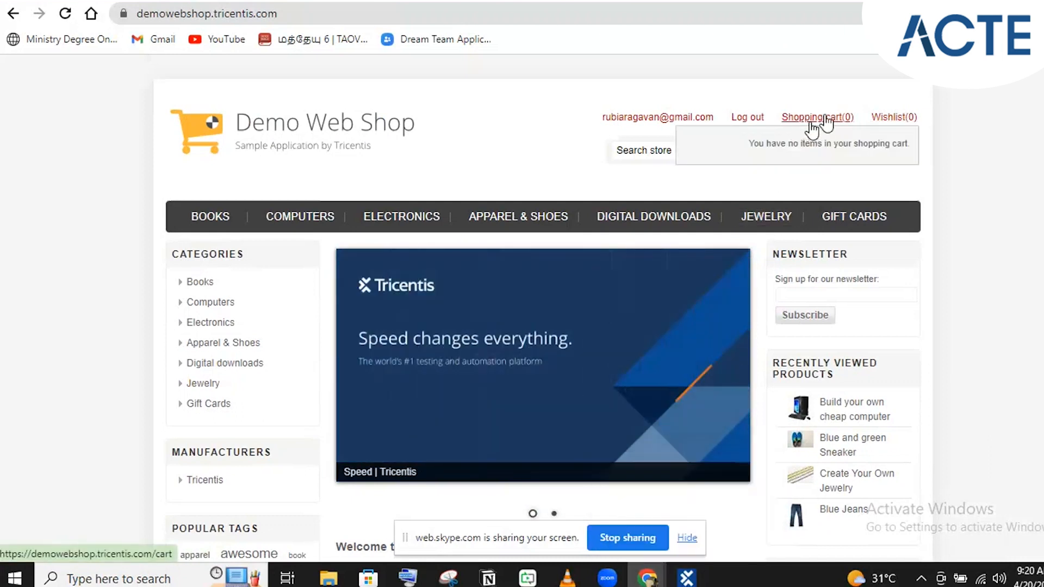
Switch to Tosca Commander and start a rescan of the Menu Links module in the Login folder.
click(687, 578)
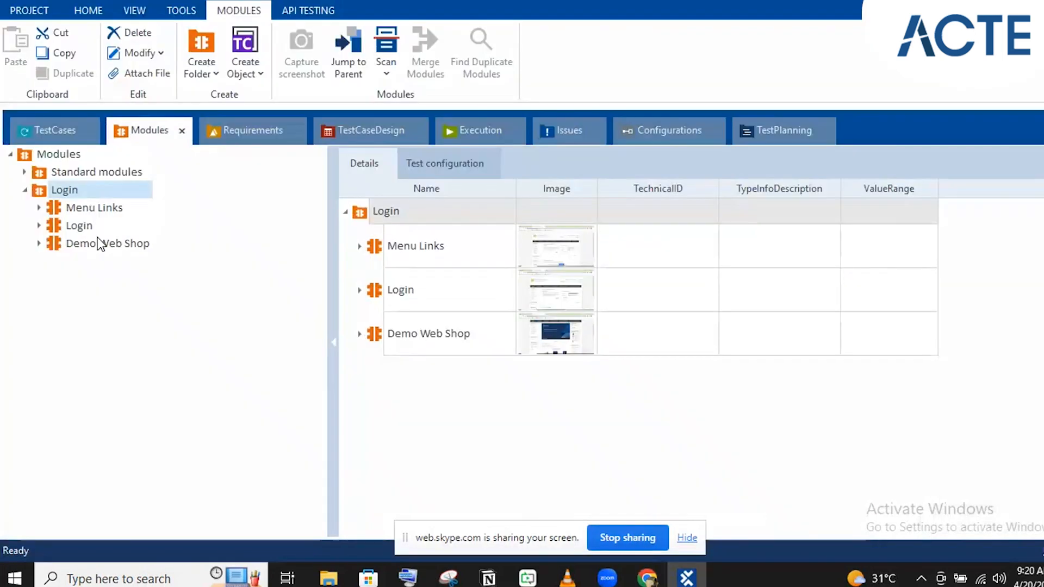
click(77, 207)
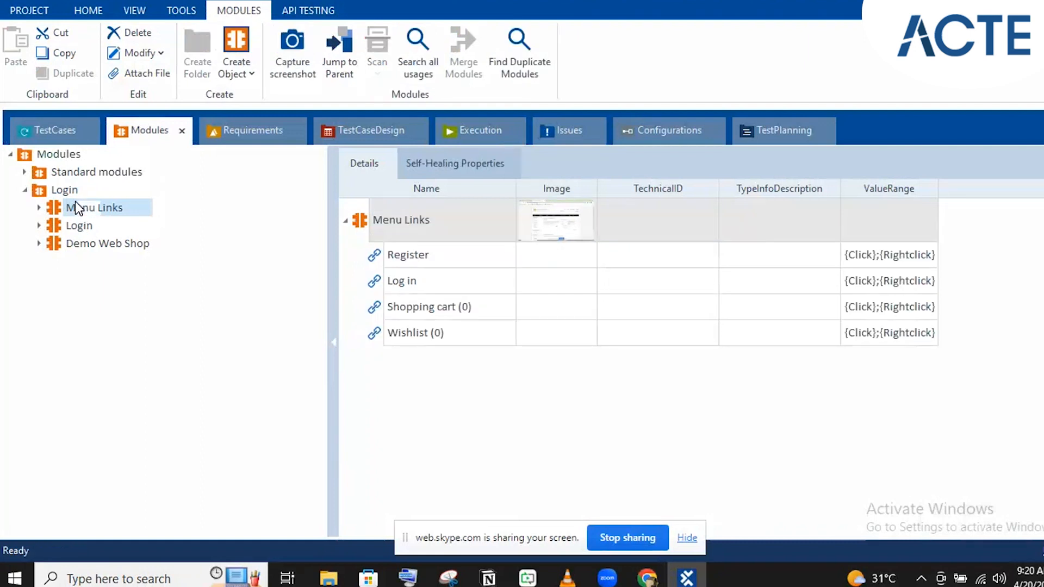
right_click(76, 203)
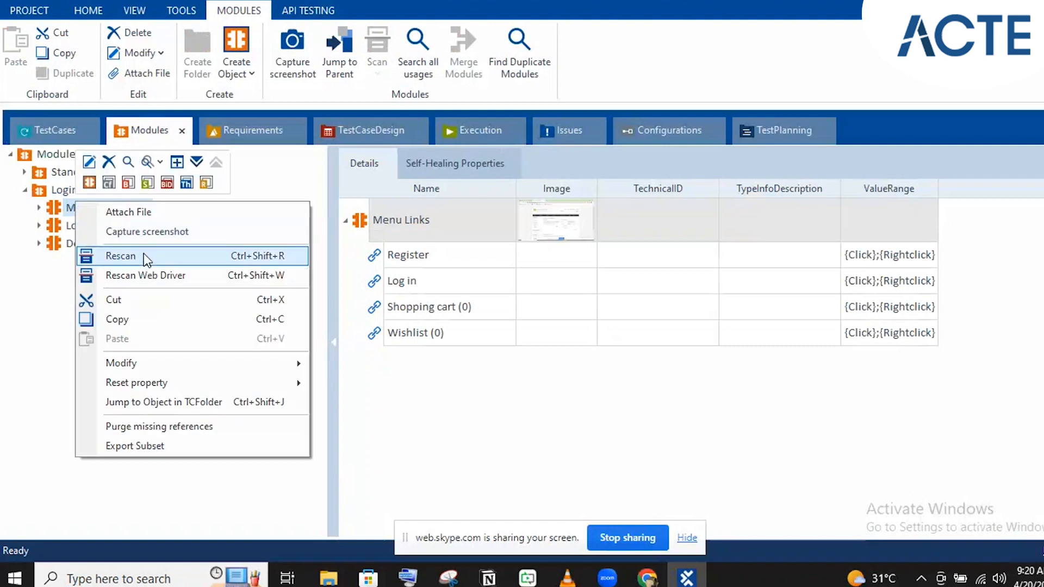
click(143, 254)
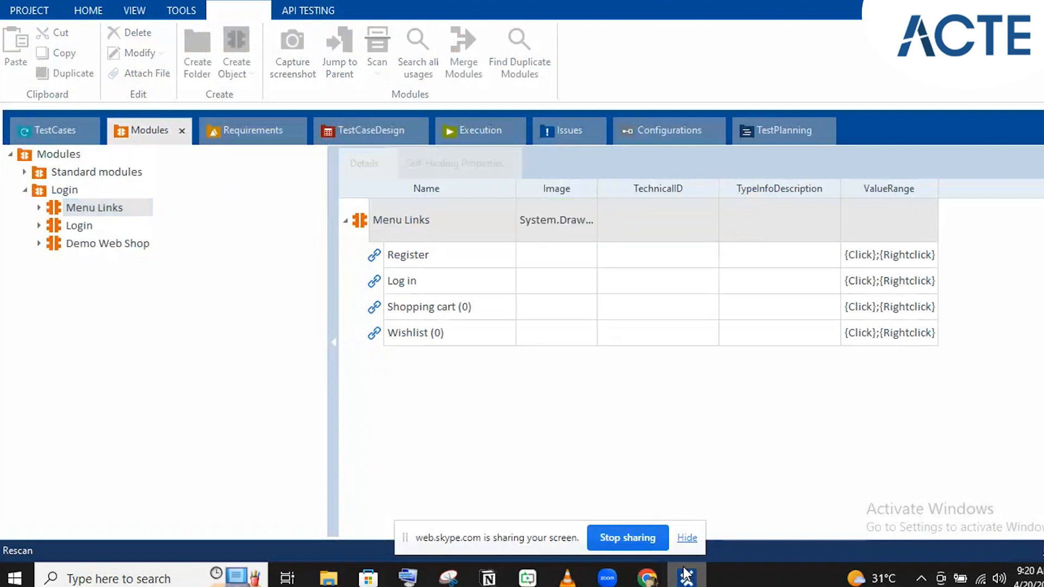
Switch to Chrome and add Blue Jeans, Casual Golf Belt and the Genuine Leather Handbag from Apparel & Shoes to the cart.
mouse_move(686, 574)
mouse_move(648, 576)
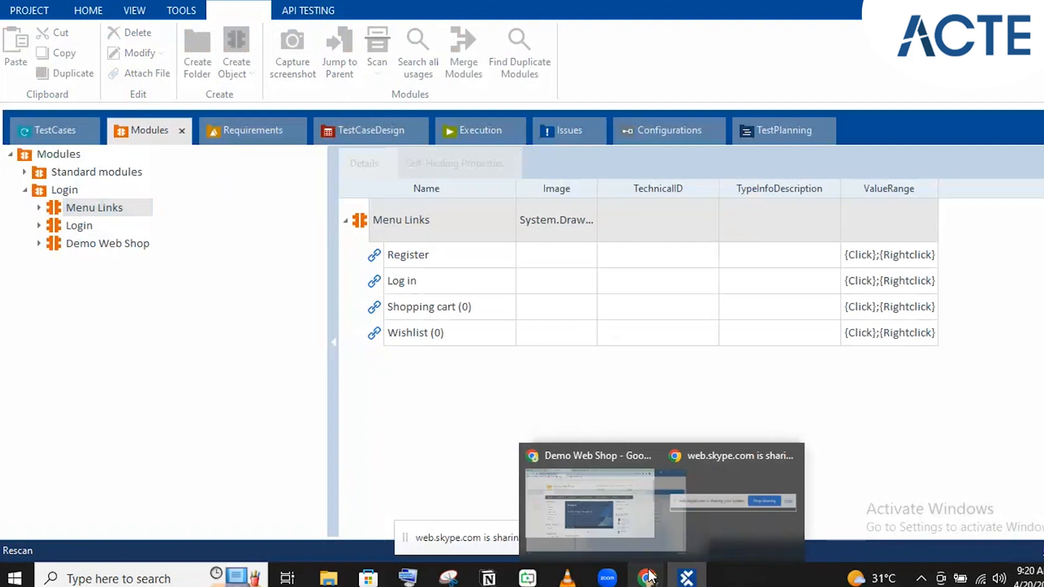
click(587, 465)
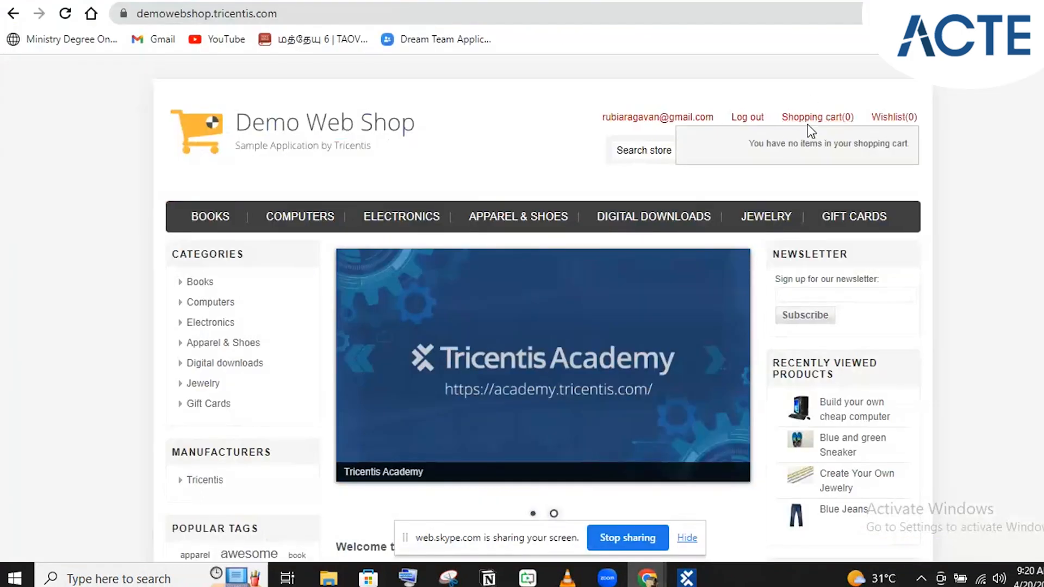
mouse_move(821, 132)
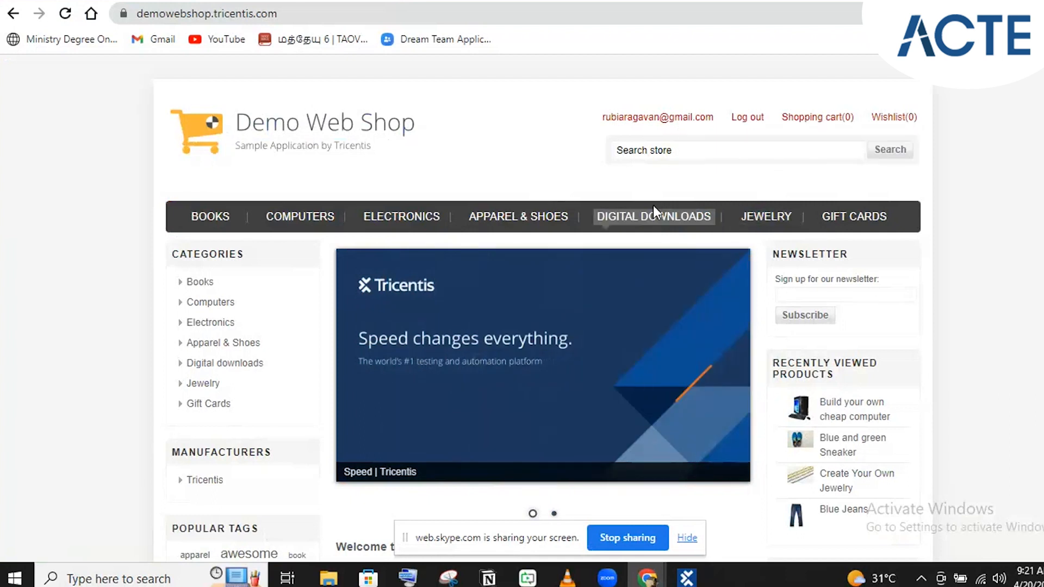
click(506, 223)
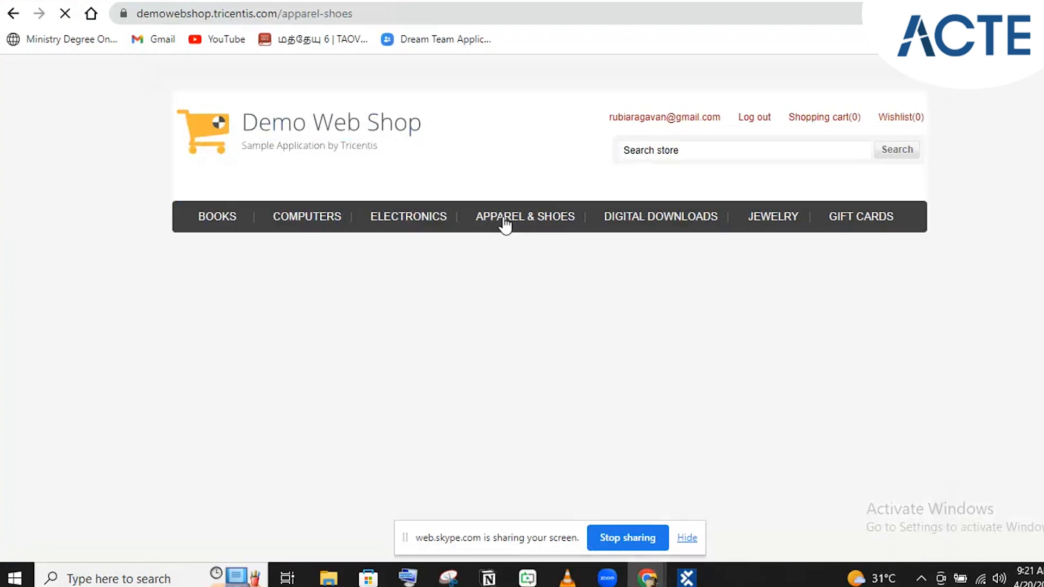
scroll(662, 298, down, 5)
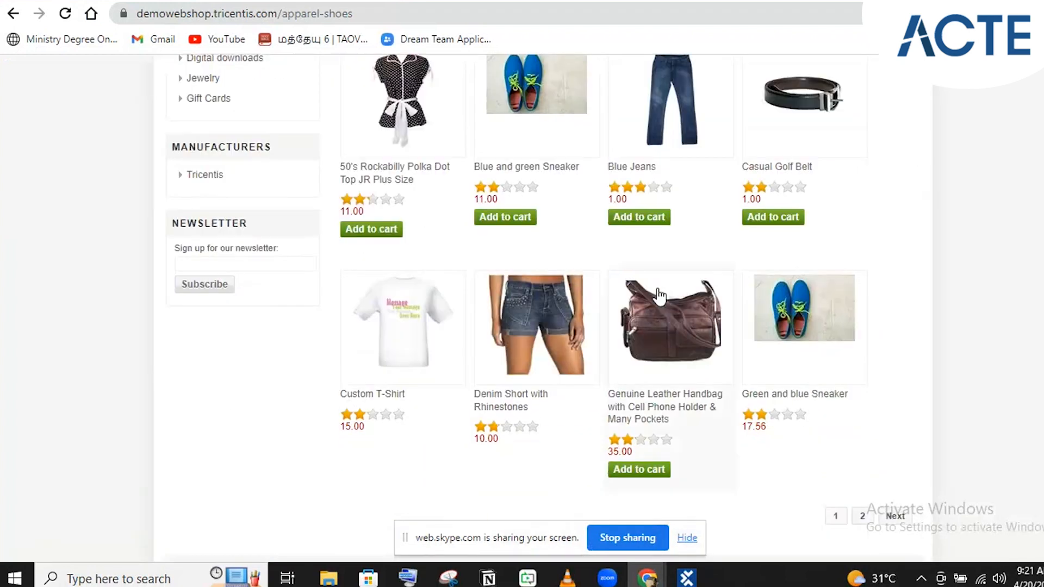
click(651, 220)
click(775, 212)
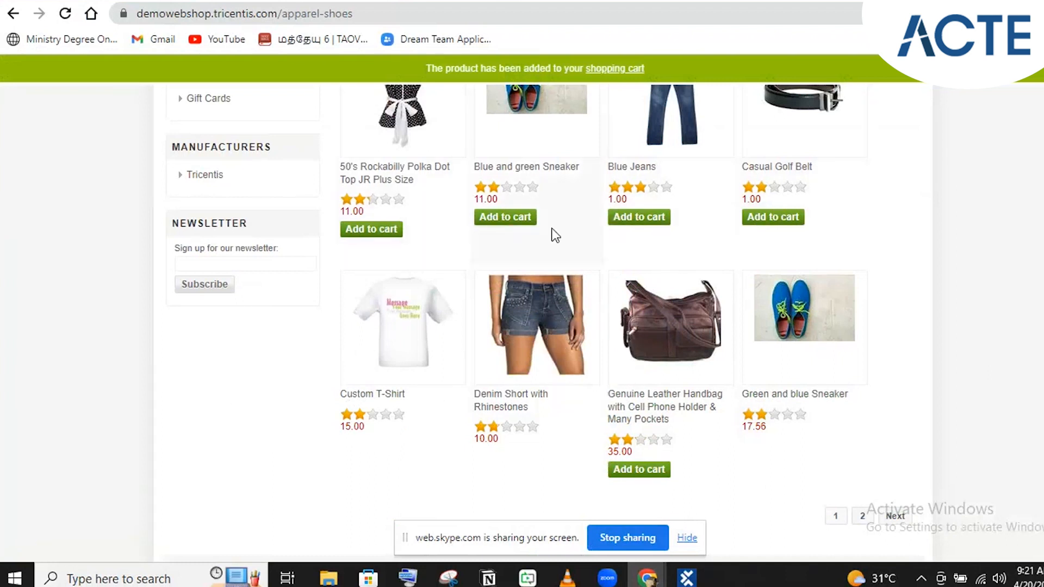
click(641, 470)
scroll(642, 474, up, 5)
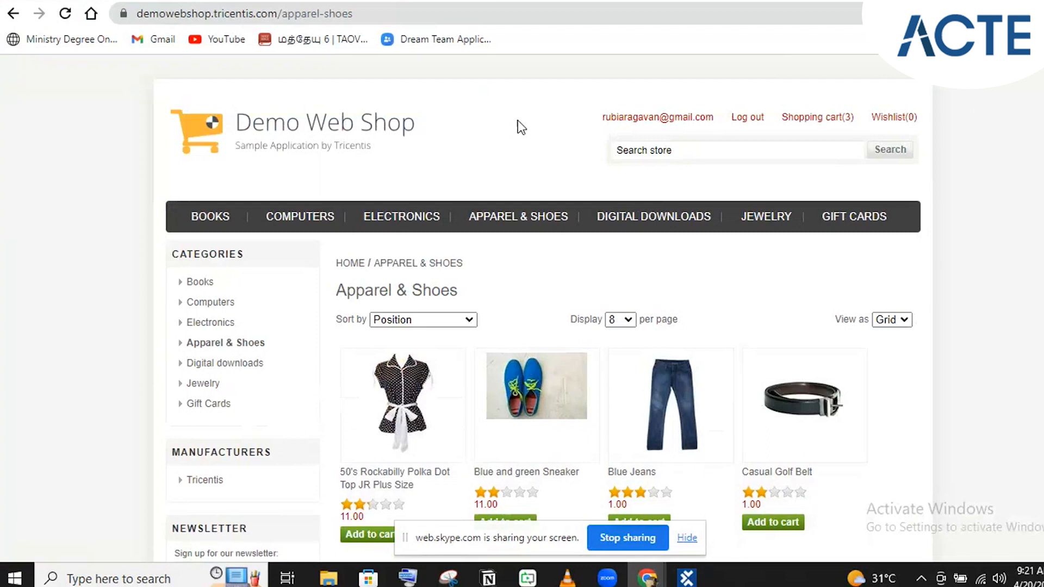
Check the rescan in Tosca Commander, then return to Chrome to inspect the Demo Web Shop's Shopping cart link.
click(687, 577)
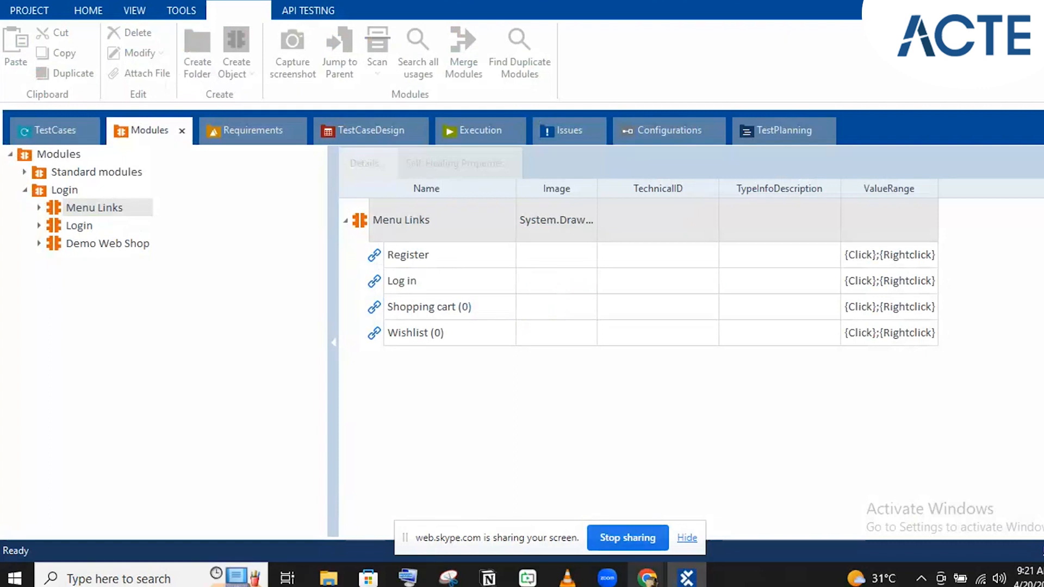
mouse_move(647, 577)
click(594, 498)
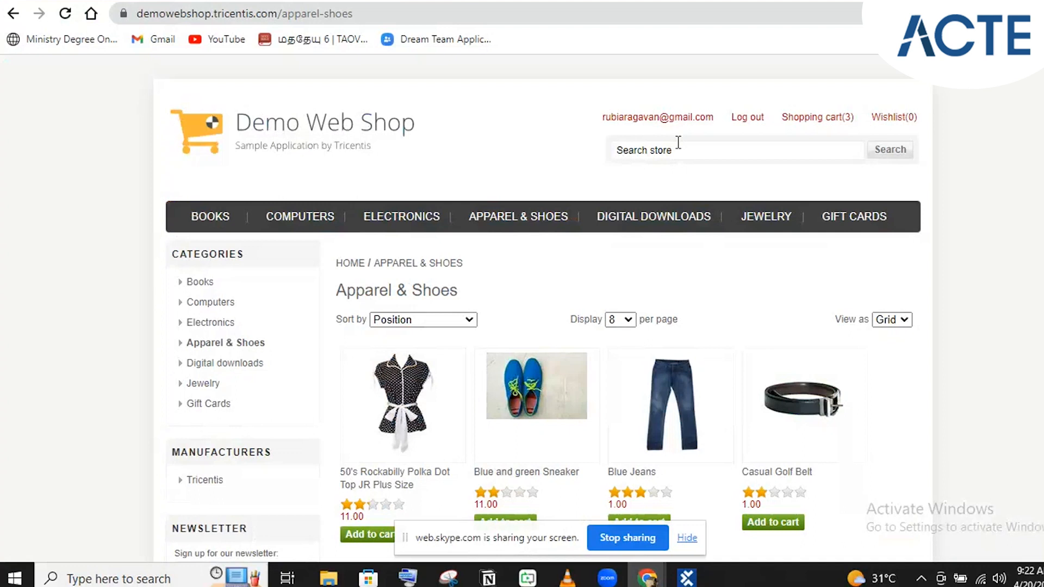
mouse_move(799, 124)
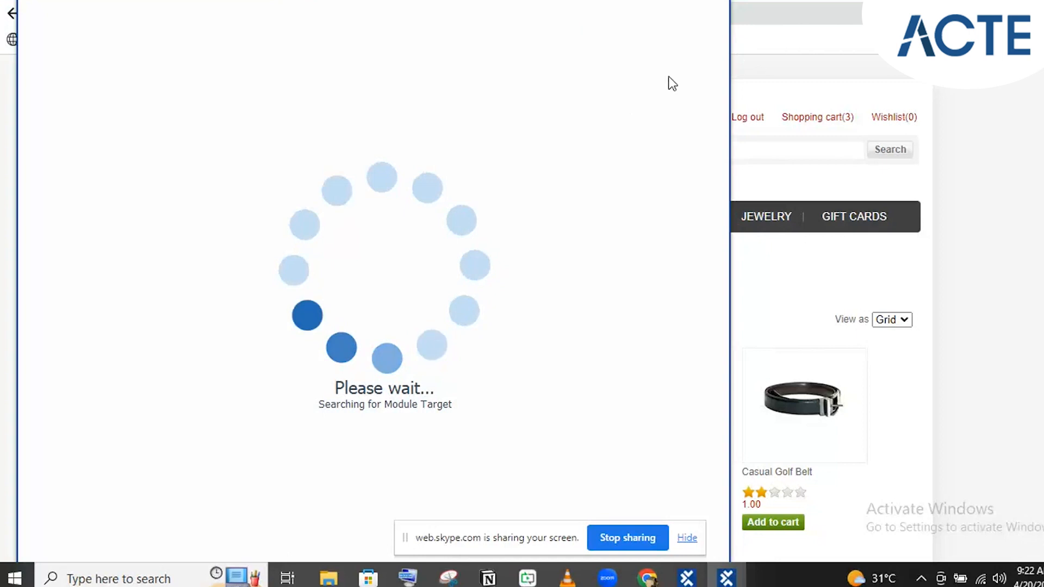
Reposition the Menu Links rescan window so that it sits below the Demo Web Shop's header links.
drag(588, 2, 533, 12)
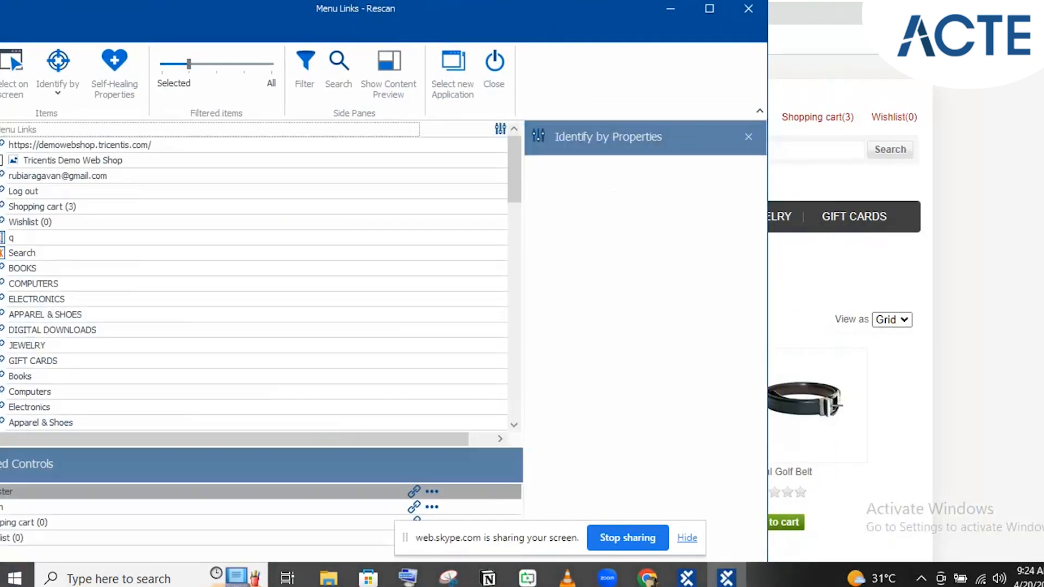
double_click(584, 13)
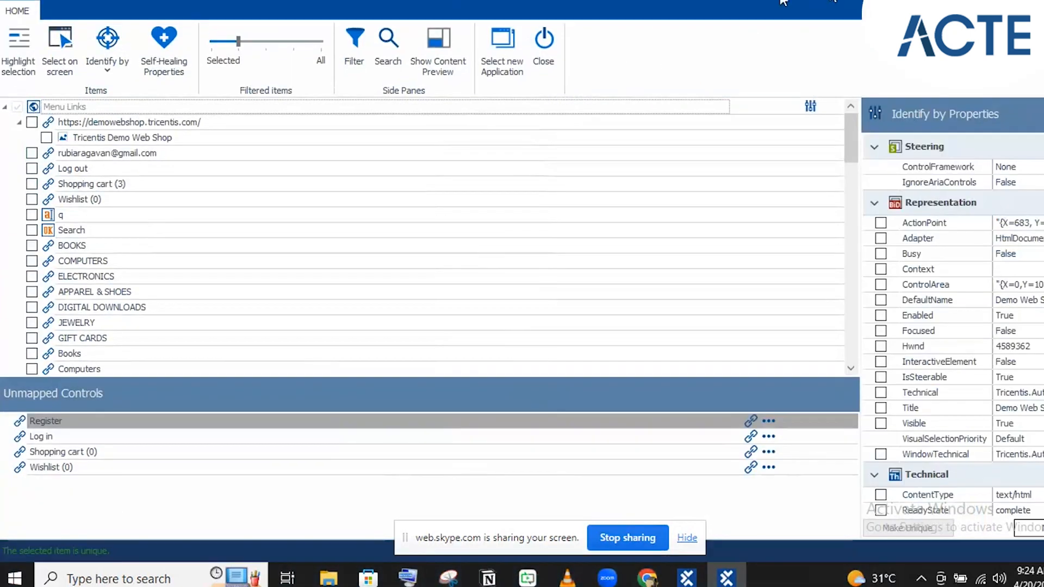
double_click(584, 4)
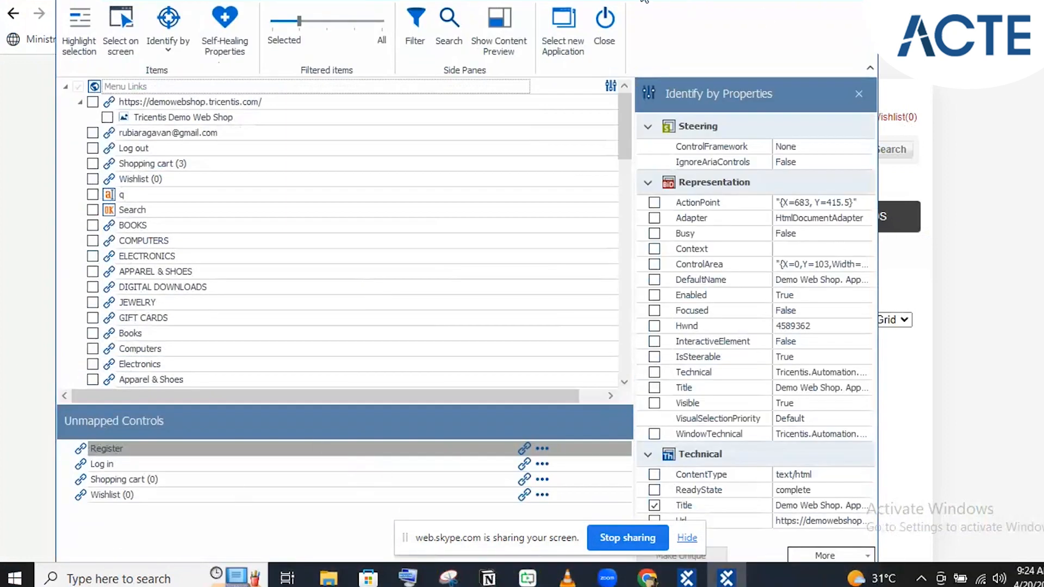
drag(642, 0, 870, 17)
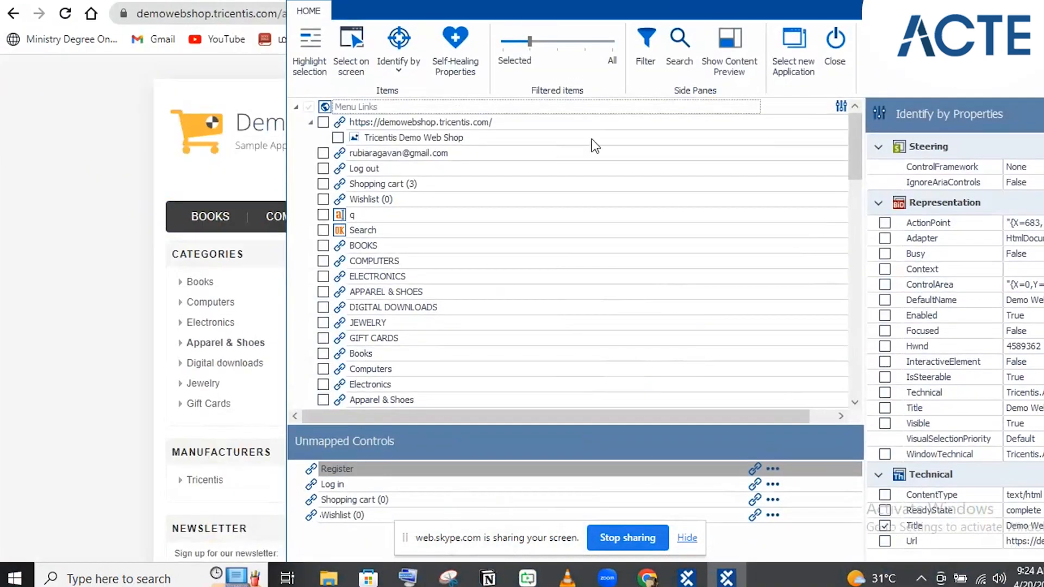
drag(549, 6, 361, 239)
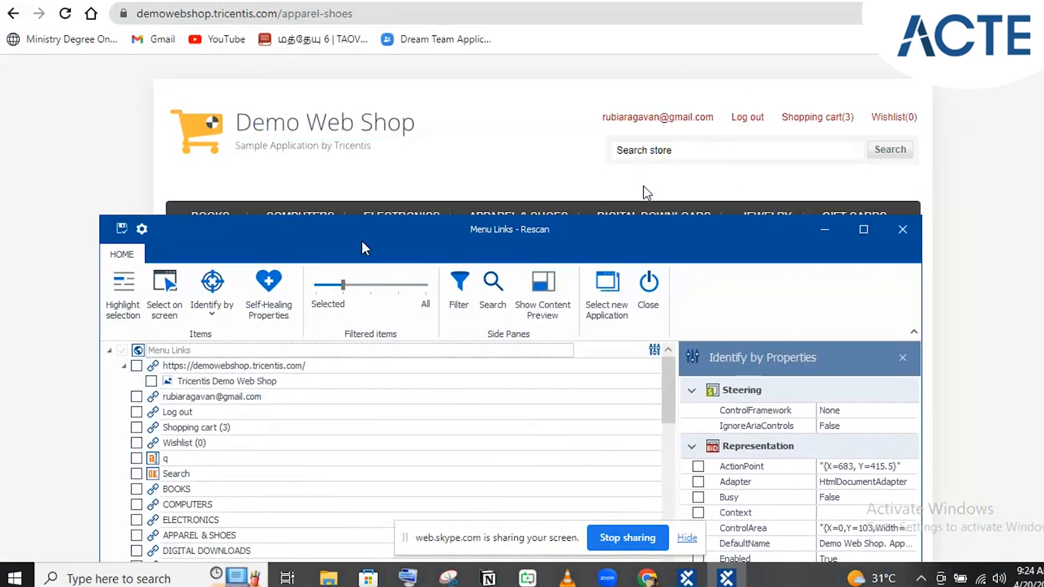
Bring the unmapped controls into view and start mapping Shopping cart (0), choosing the page's Shopping cart (3) link as its target.
drag(546, 240, 599, 2)
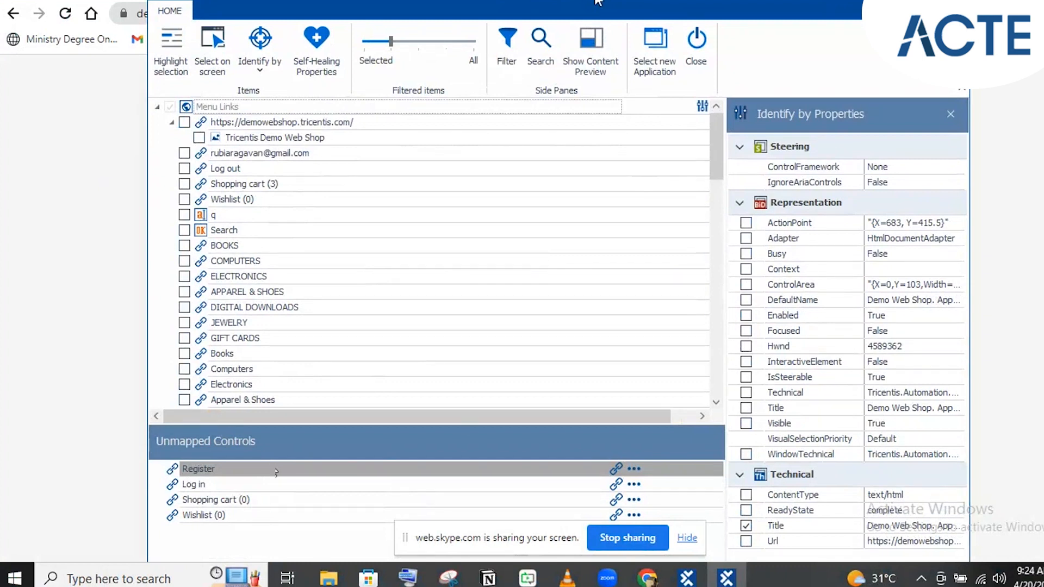
drag(756, 9, 735, 4)
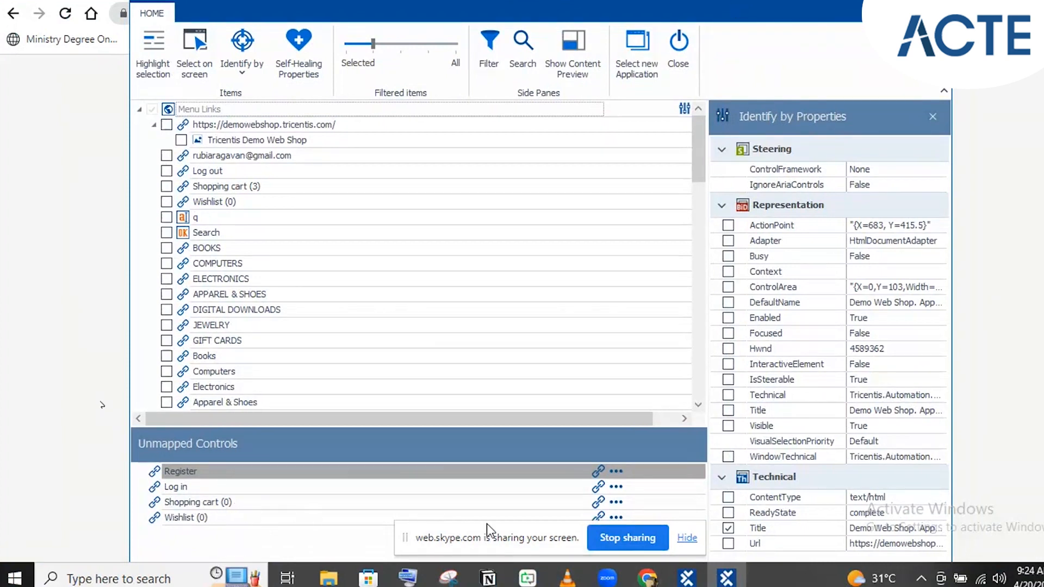
drag(521, 538, 546, 586)
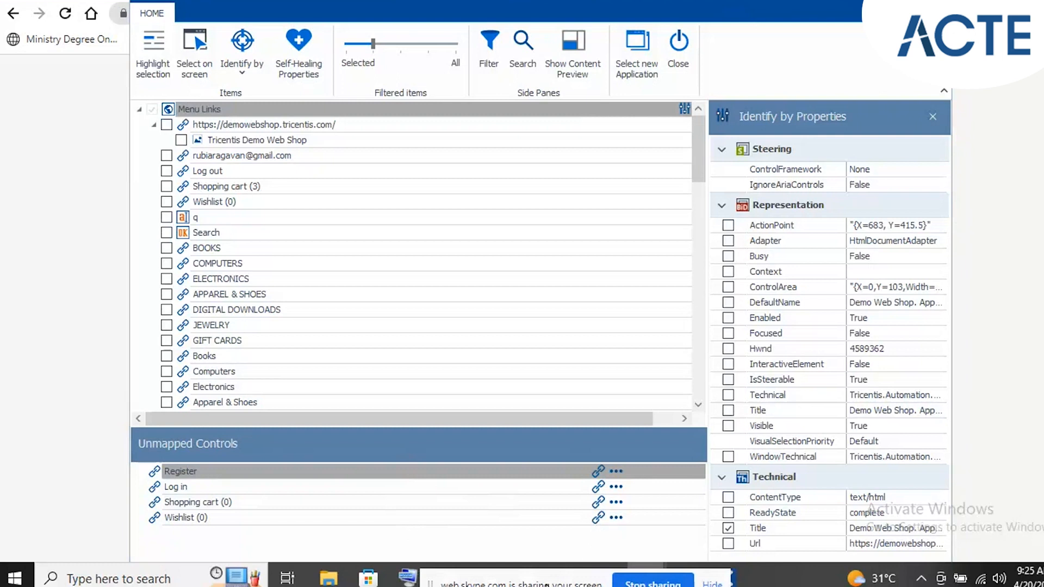
click(562, 501)
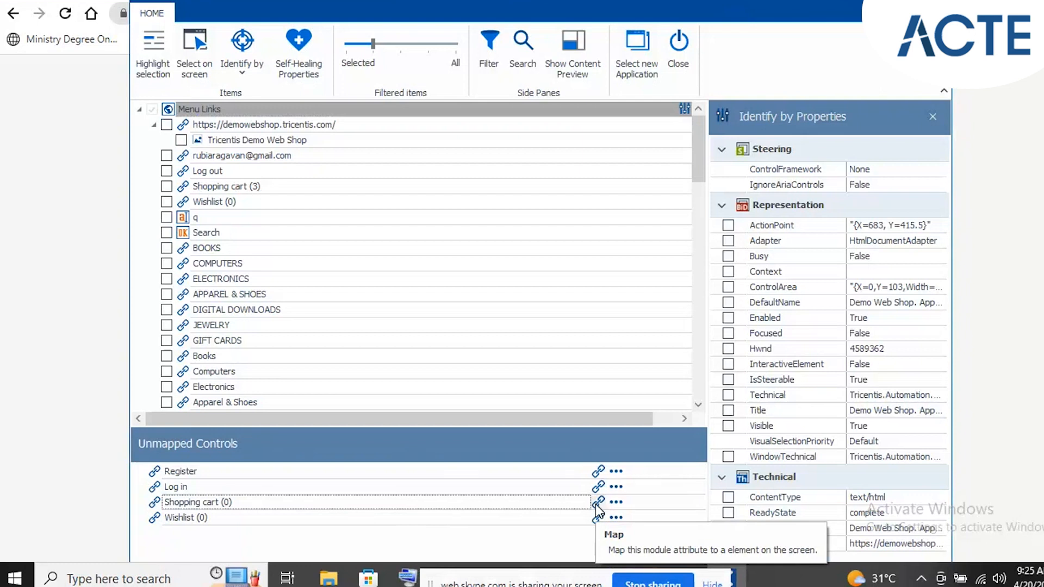
click(597, 507)
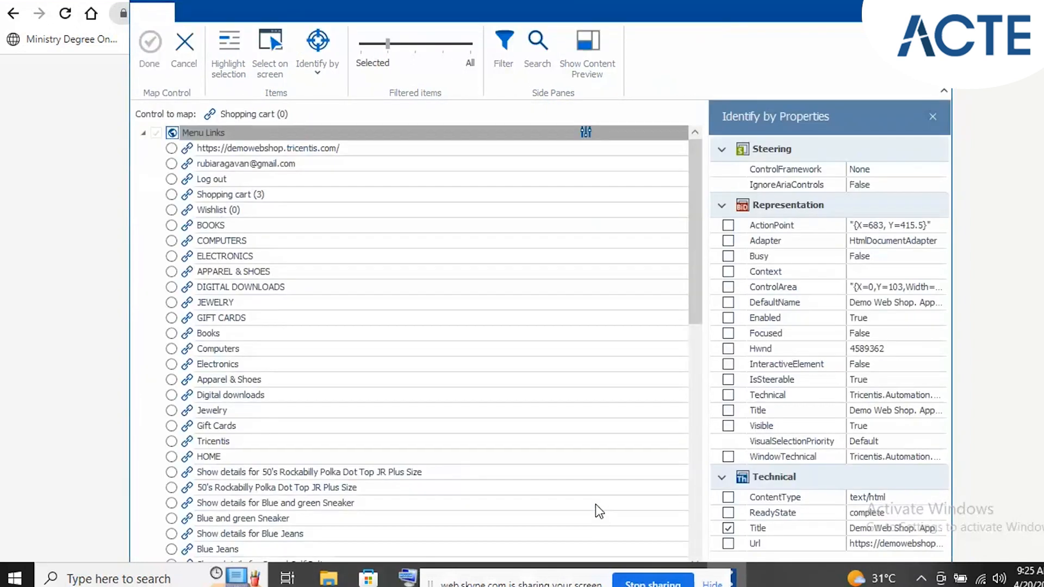
click(171, 195)
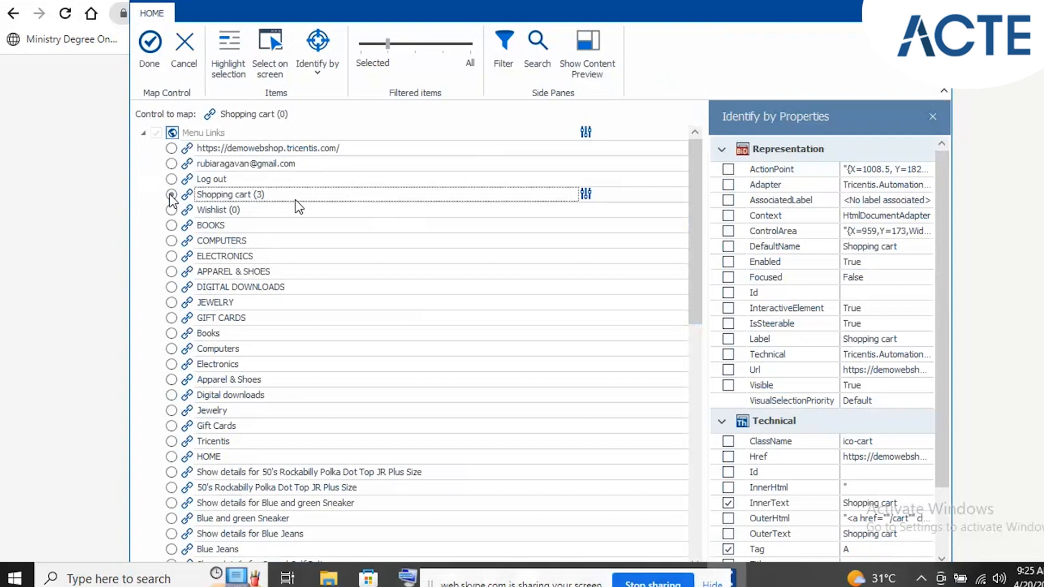
Replace the ending "3)" with an asterisk in the Shopping cart link's InnerText so it reads "Shopping cart (*", and recheck the value.
drag(692, 11, 636, 8)
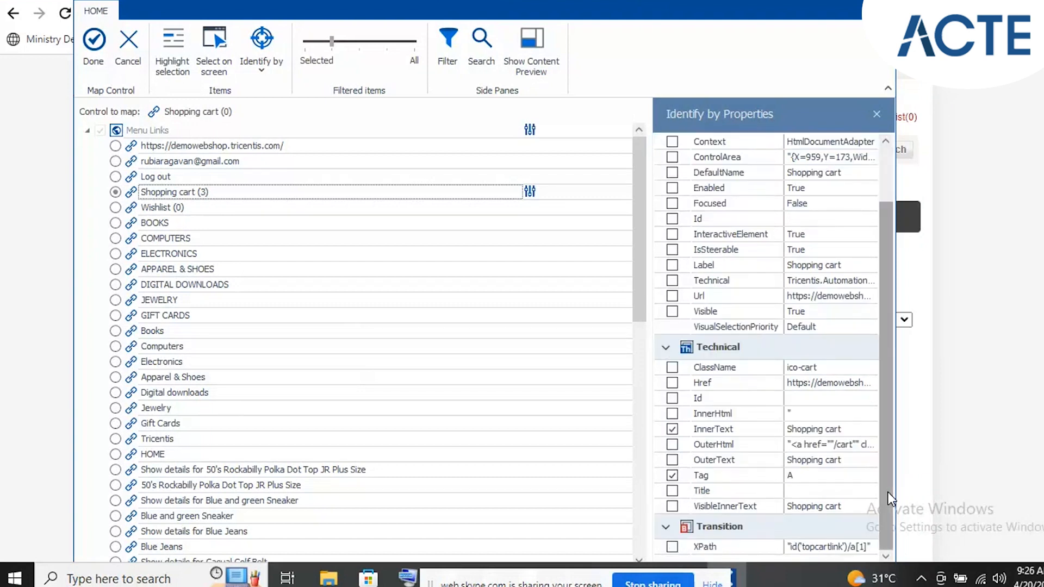
click(808, 427)
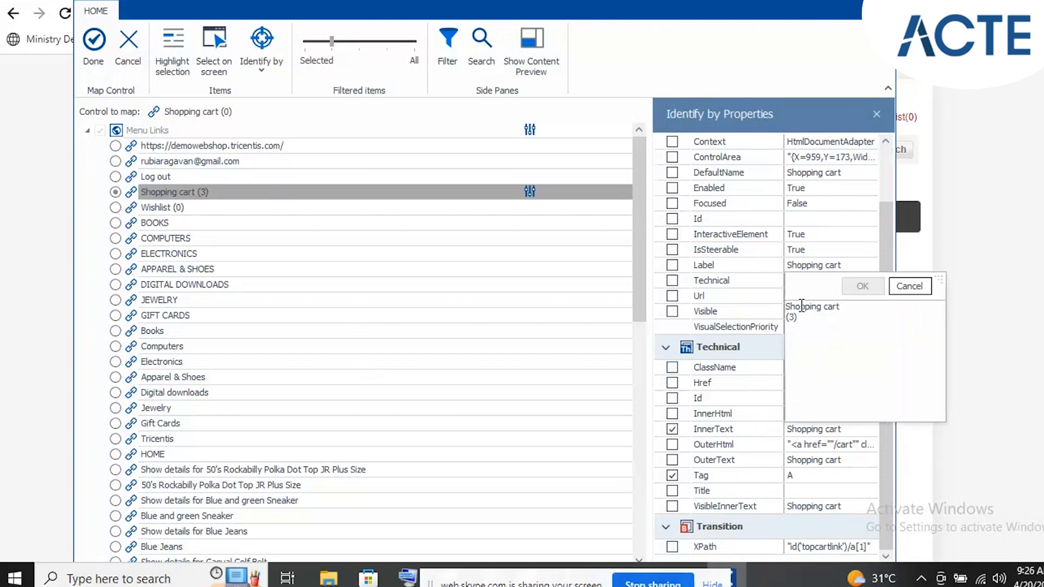
click(828, 318)
key(BackSpace)
key(BackSpace)
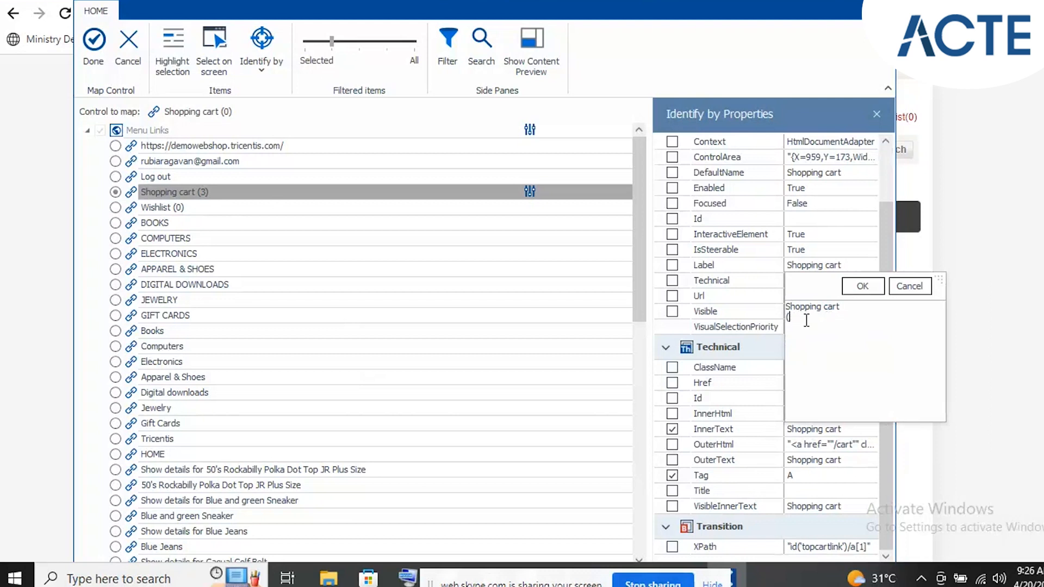
text(*)
click(860, 287)
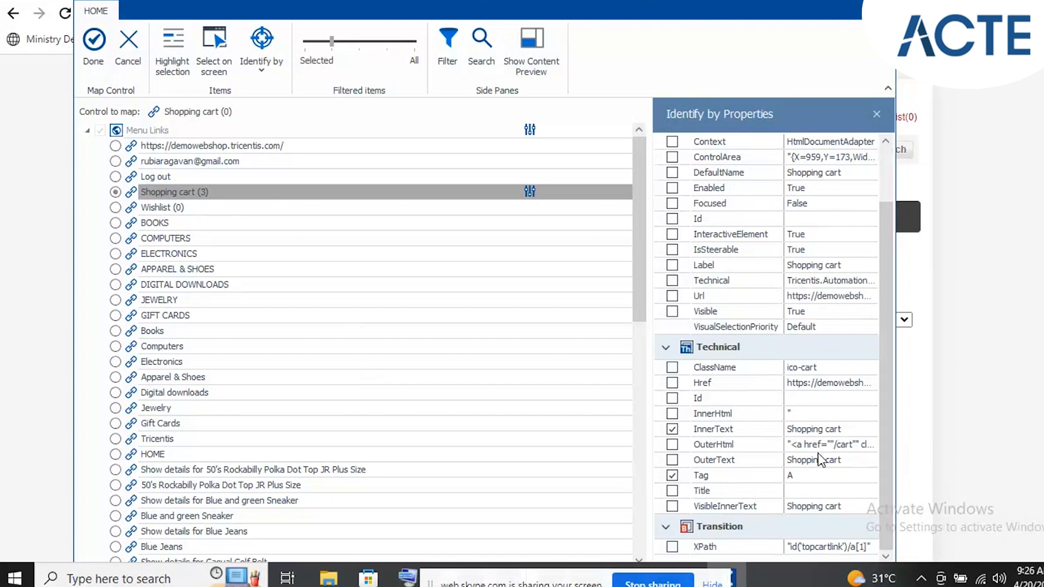
click(811, 428)
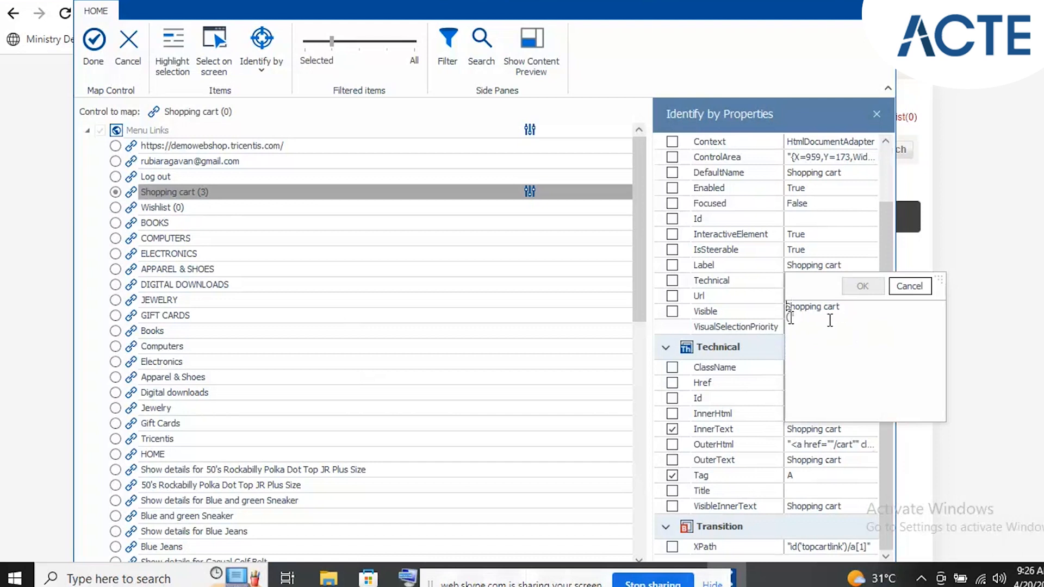
click(901, 286)
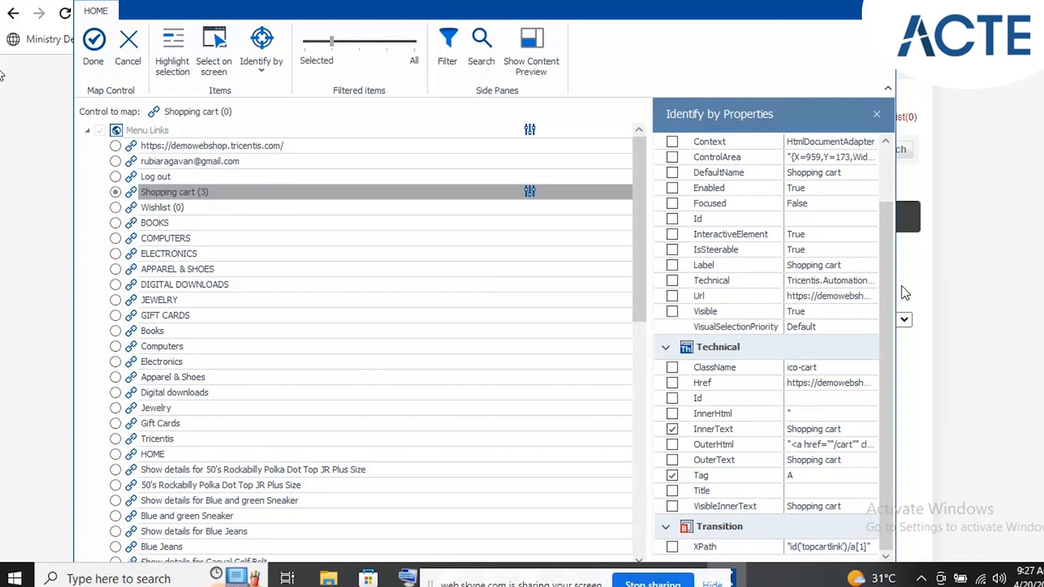
Complete the Shopping cart mapping by updating InnerText with the application value, and check the mapped control's InnerText.
click(89, 23)
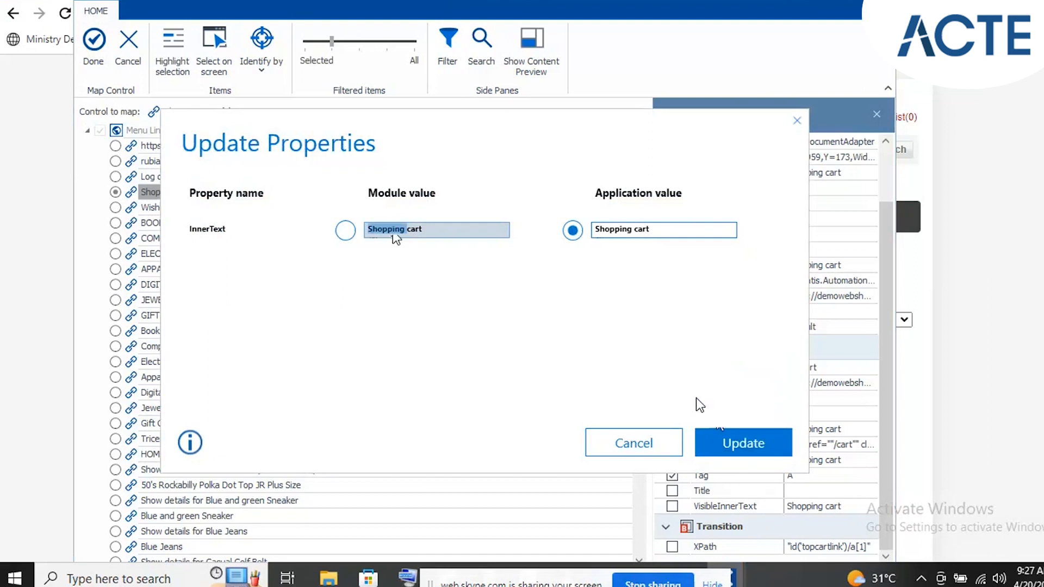
click(742, 446)
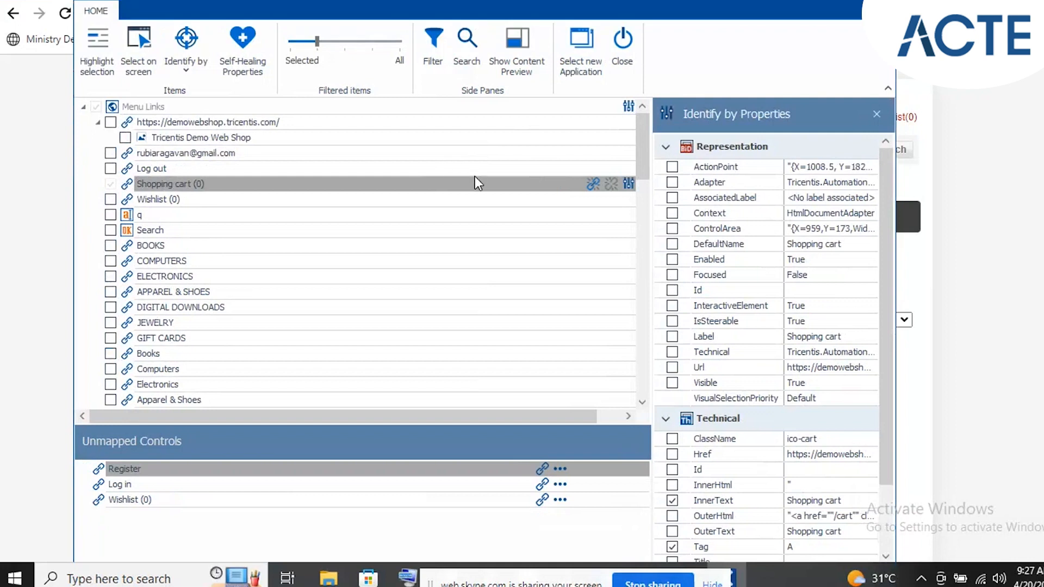
click(359, 184)
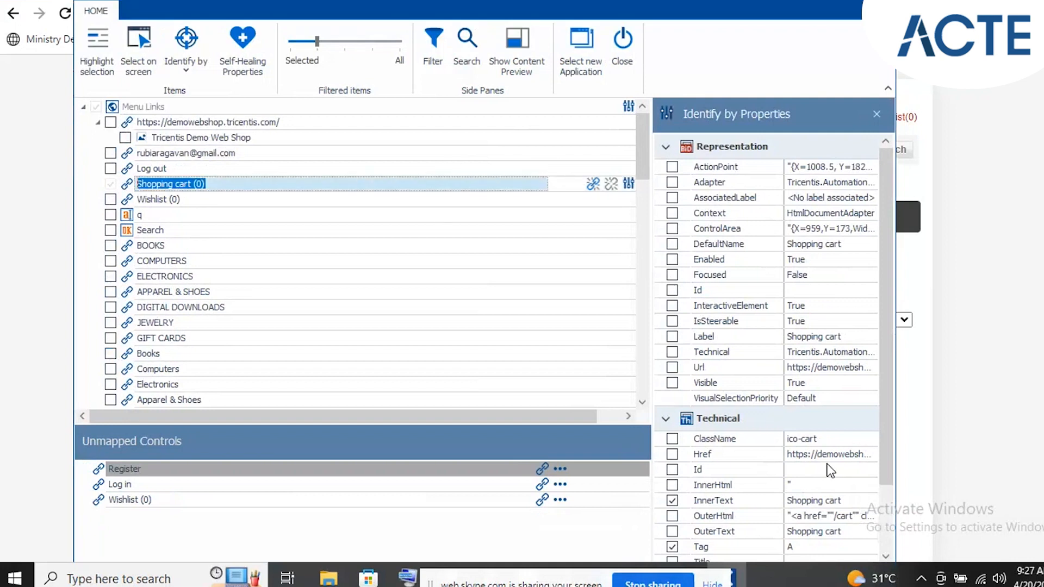
click(839, 498)
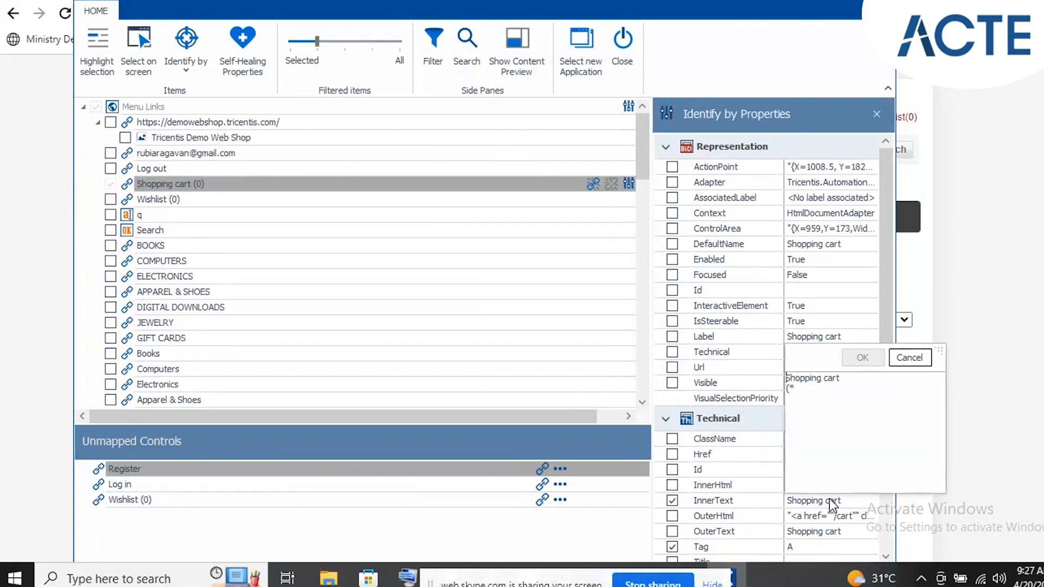
click(296, 183)
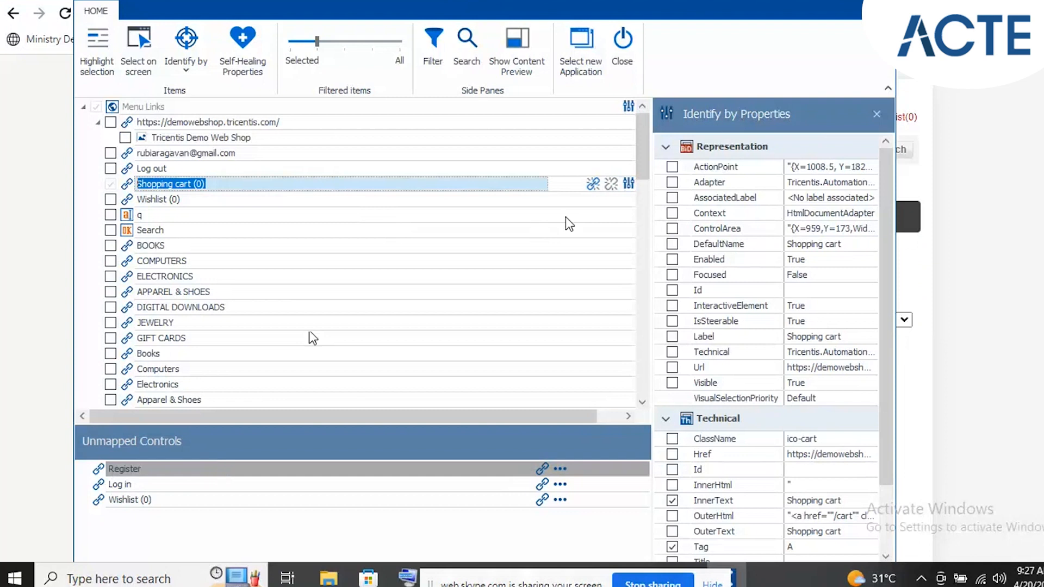
Map the unmapped Wishlist (0) control to the page's Wishlist (0) link, viewing its InnerText before completing the mapping.
click(542, 500)
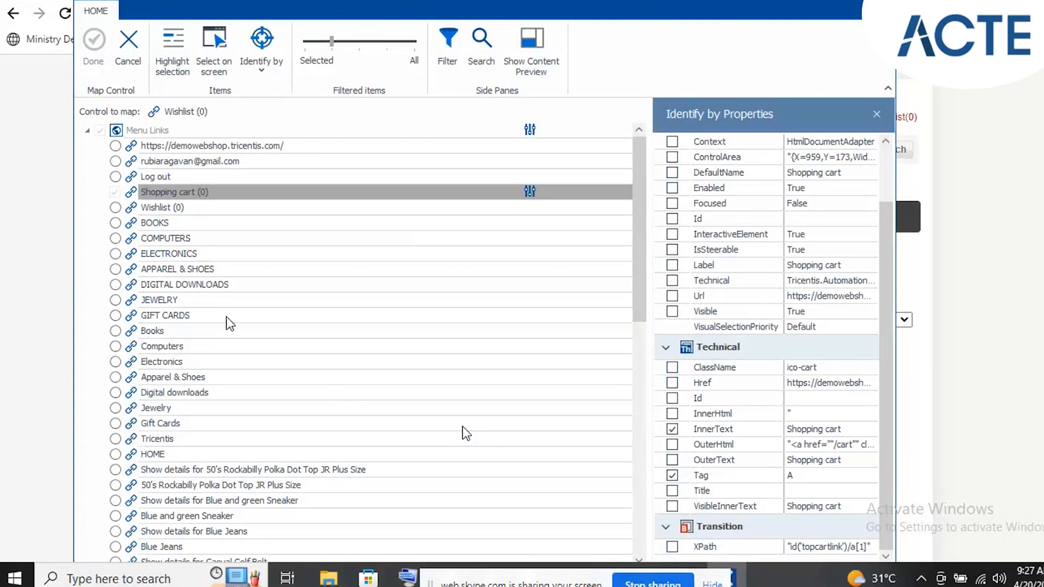
click(117, 207)
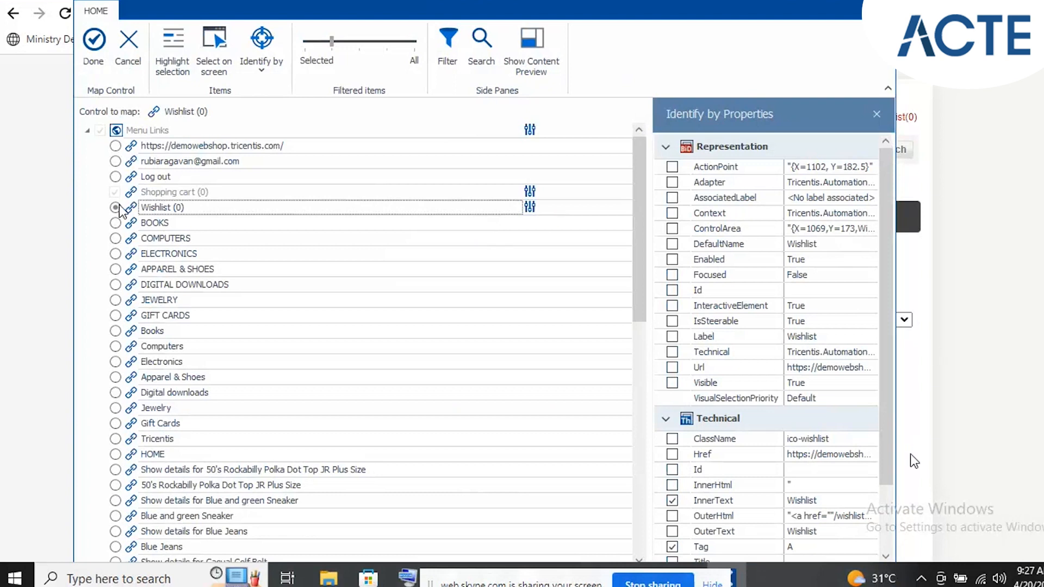
scroll(892, 502, down, 2)
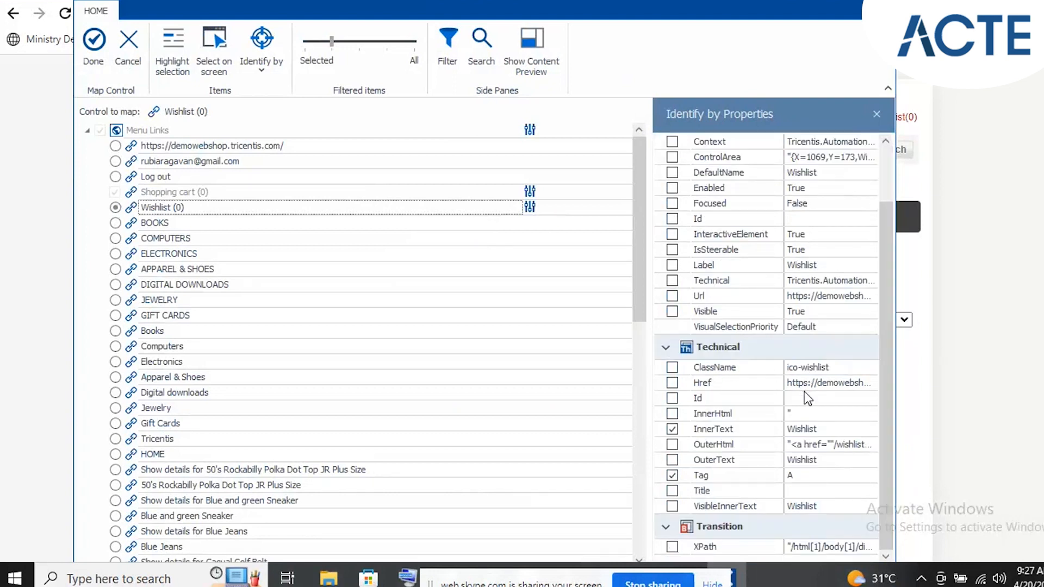
click(799, 430)
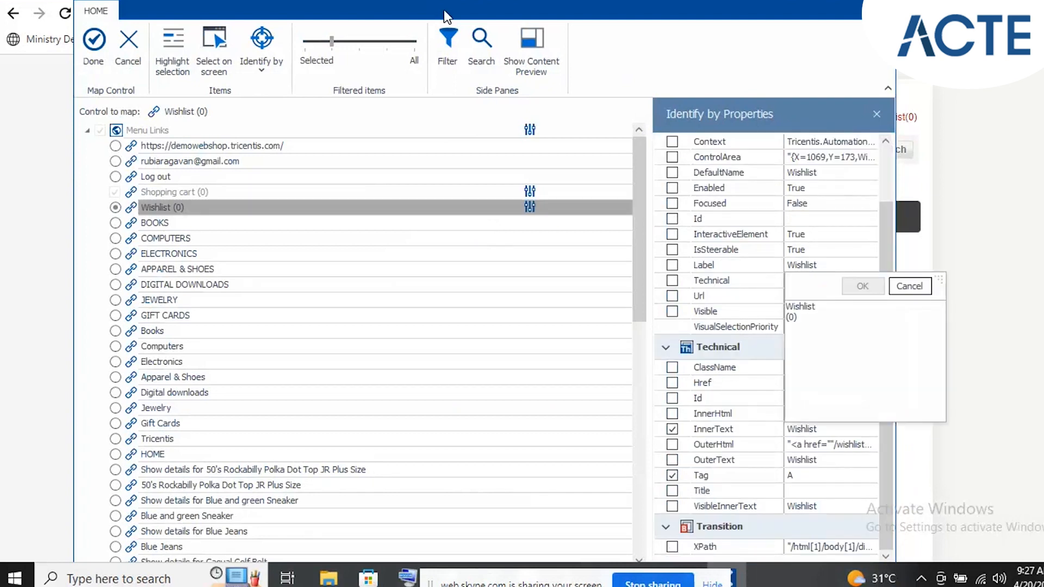
click(101, 35)
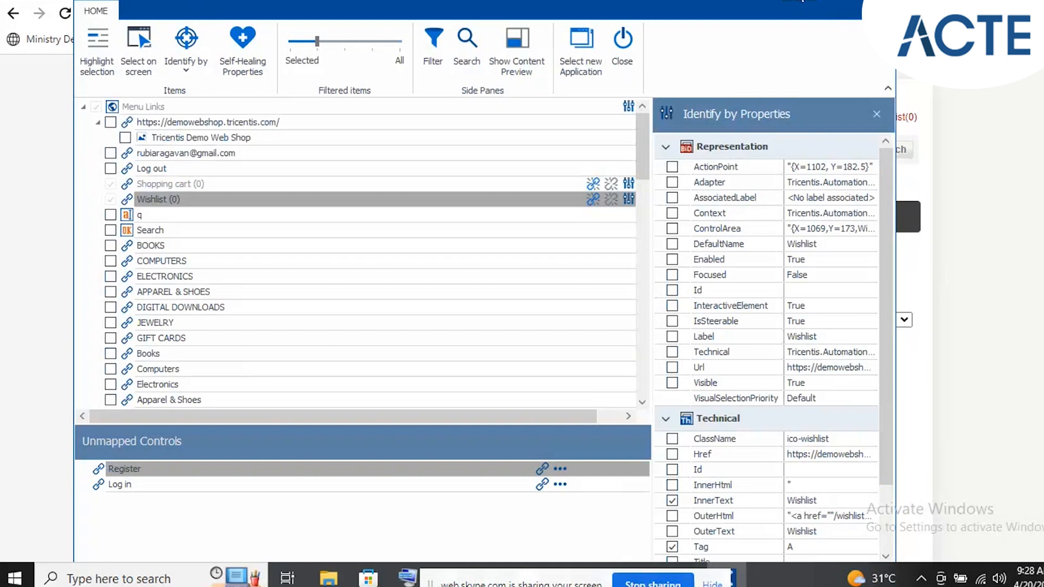
Check the shop page's header links, then save the rescanned Menu Links module and close the rescan window.
click(803, 1)
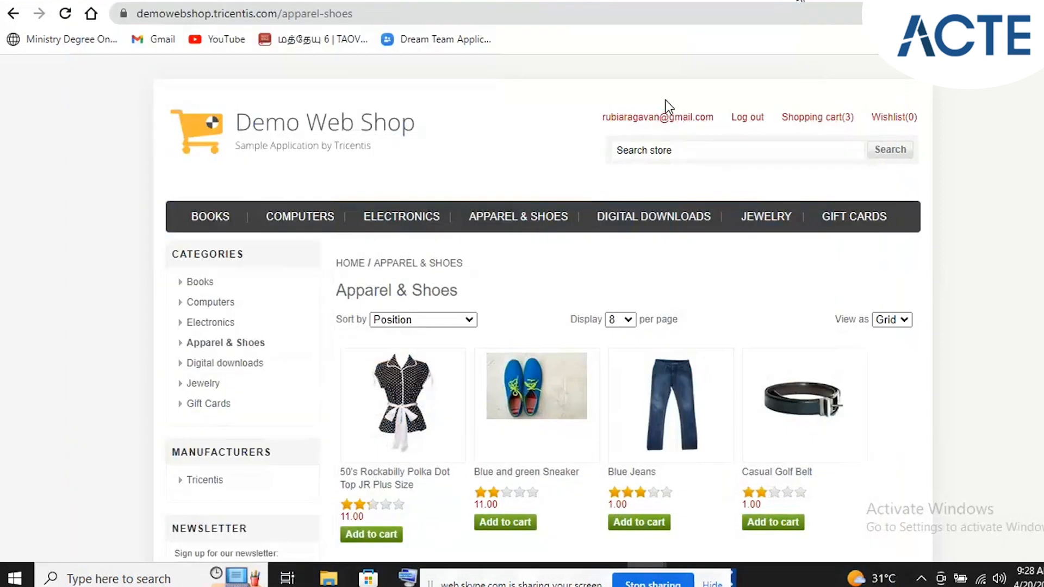
click(742, 581)
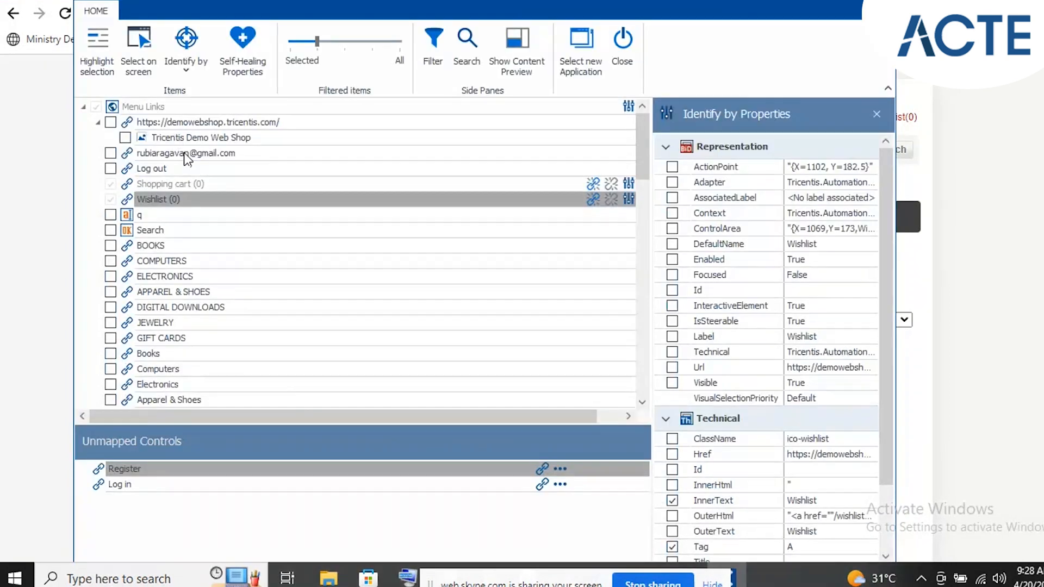
click(104, 2)
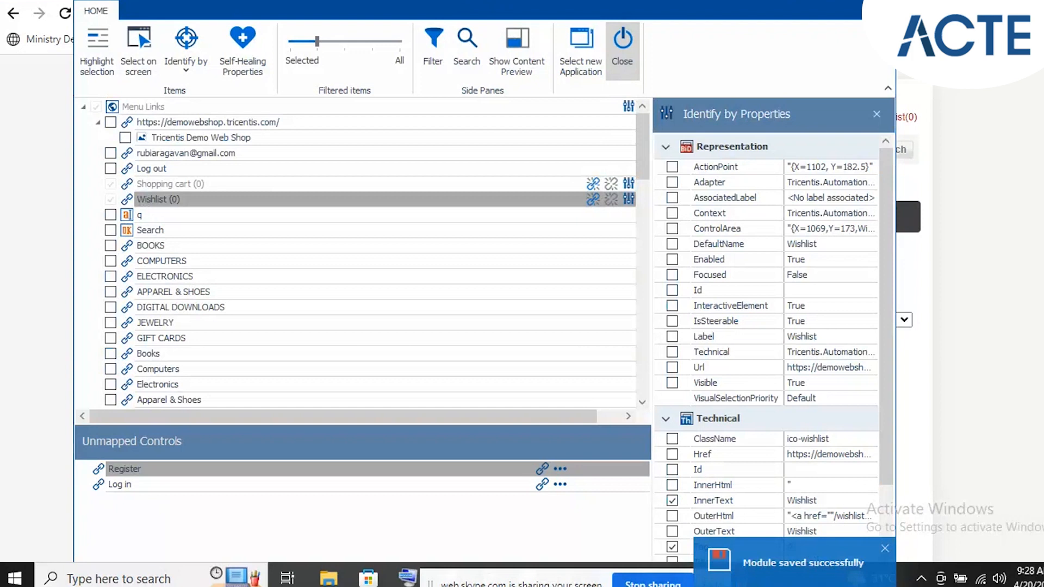
click(628, 54)
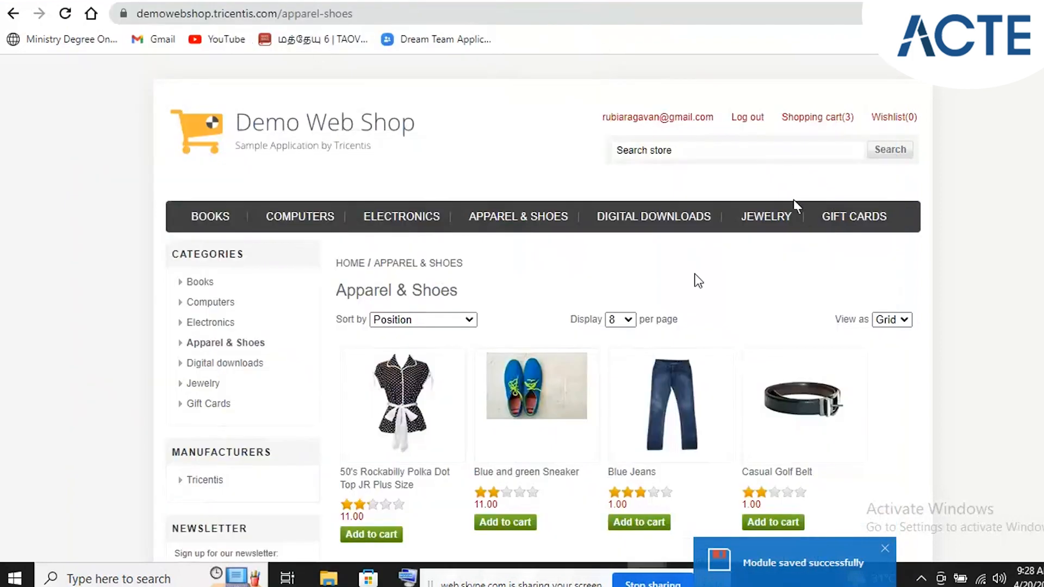
Visit the Books, Apparel & Shoes and Jewelry pages of the Demo Web Shop in turn to compare them.
click(205, 223)
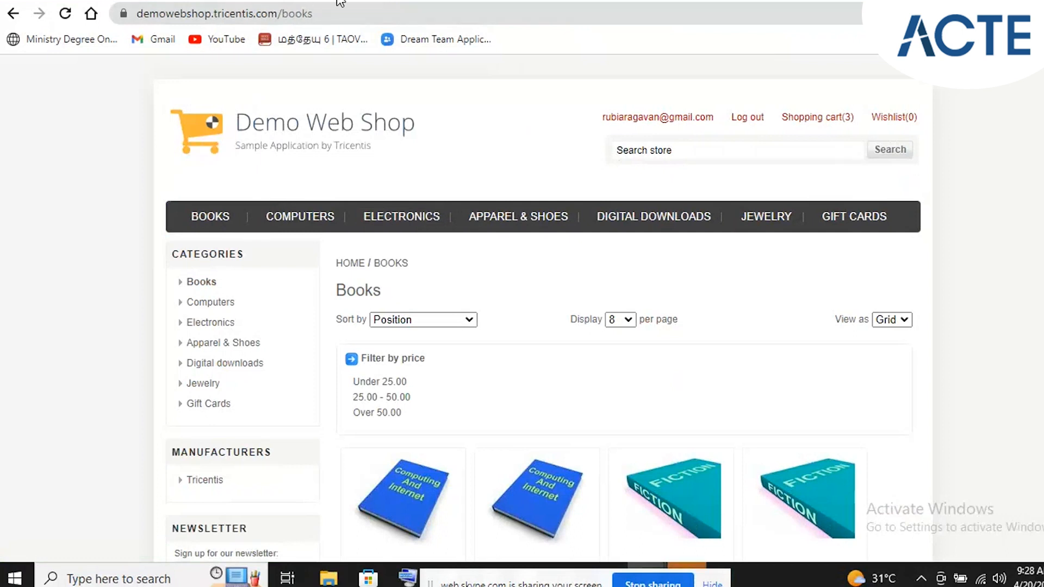
click(506, 218)
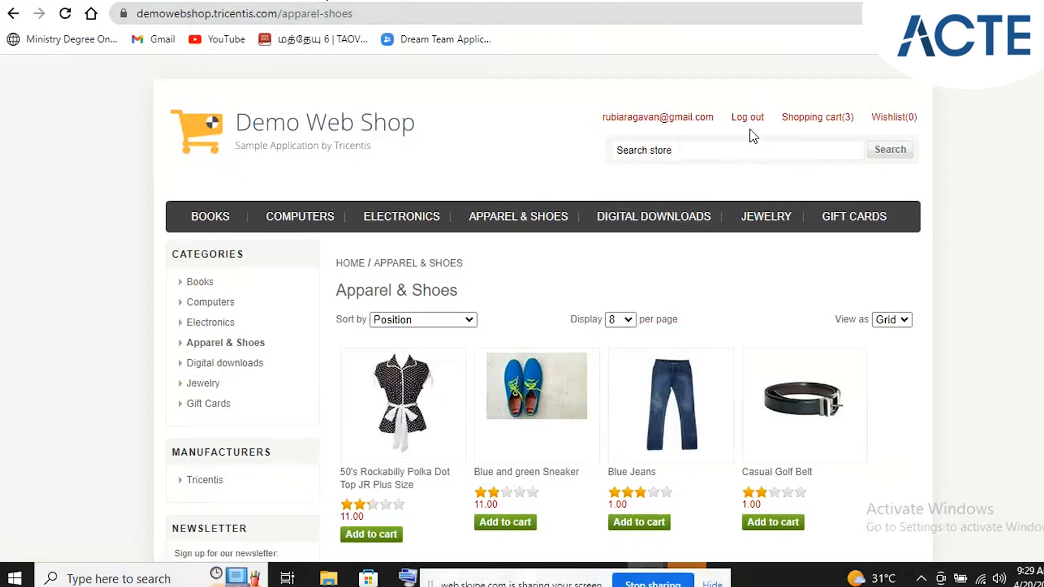
click(752, 224)
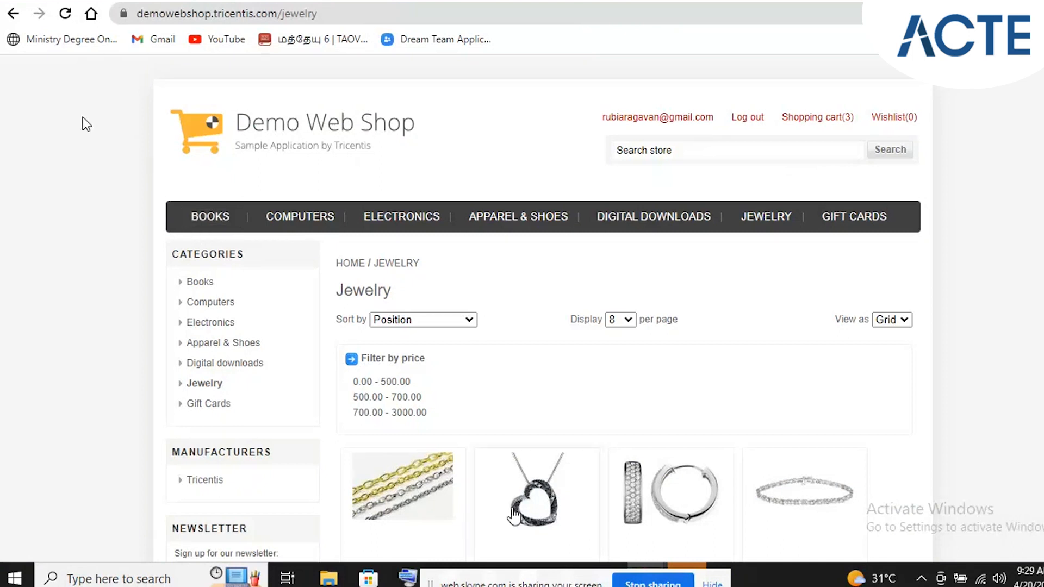
Switch back to Tosca and set the Menu Links module's Title property to Demo Web Shop*.
drag(487, 582, 404, 551)
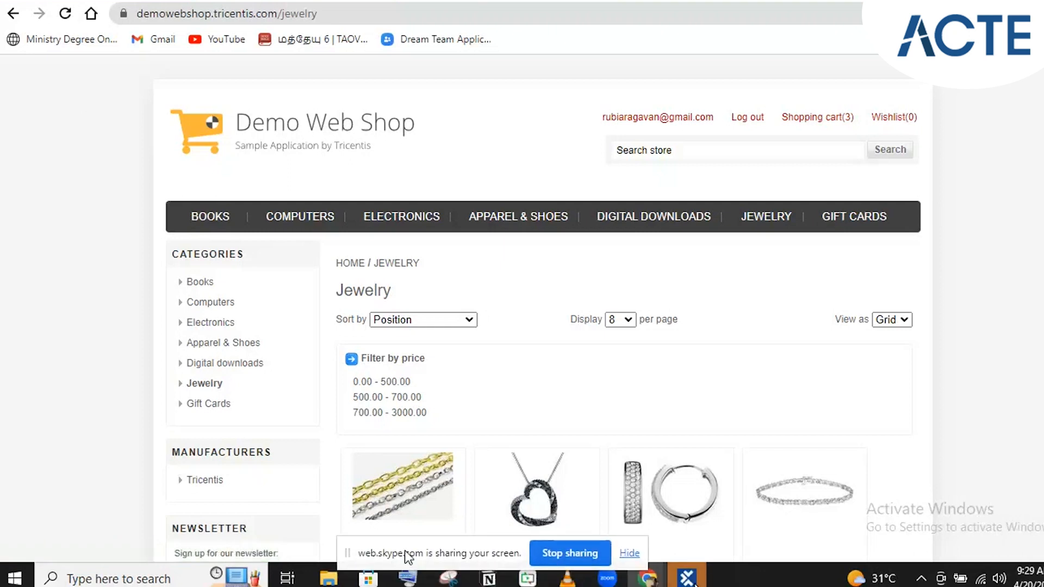
click(687, 577)
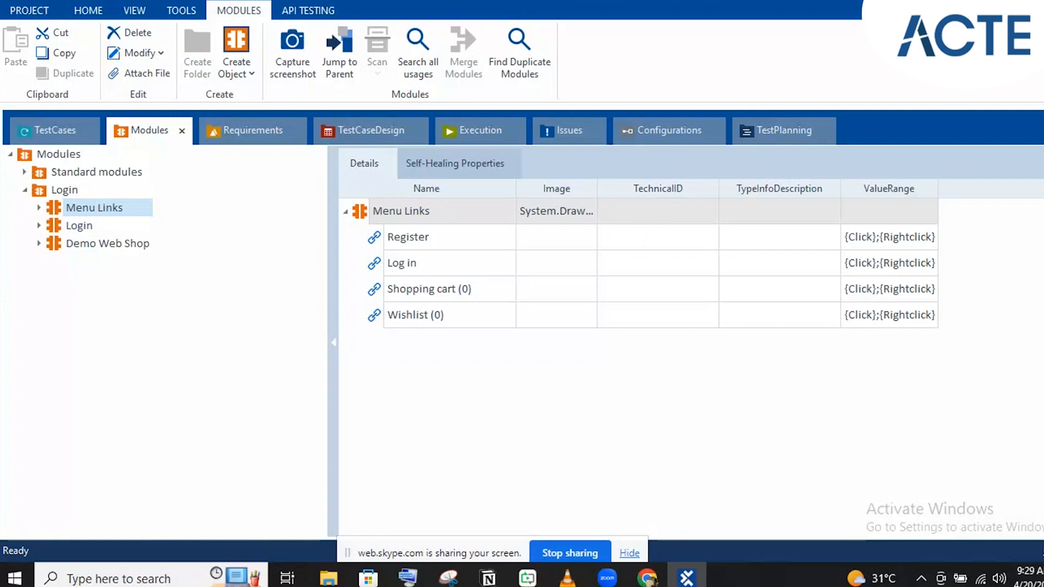
click(366, 207)
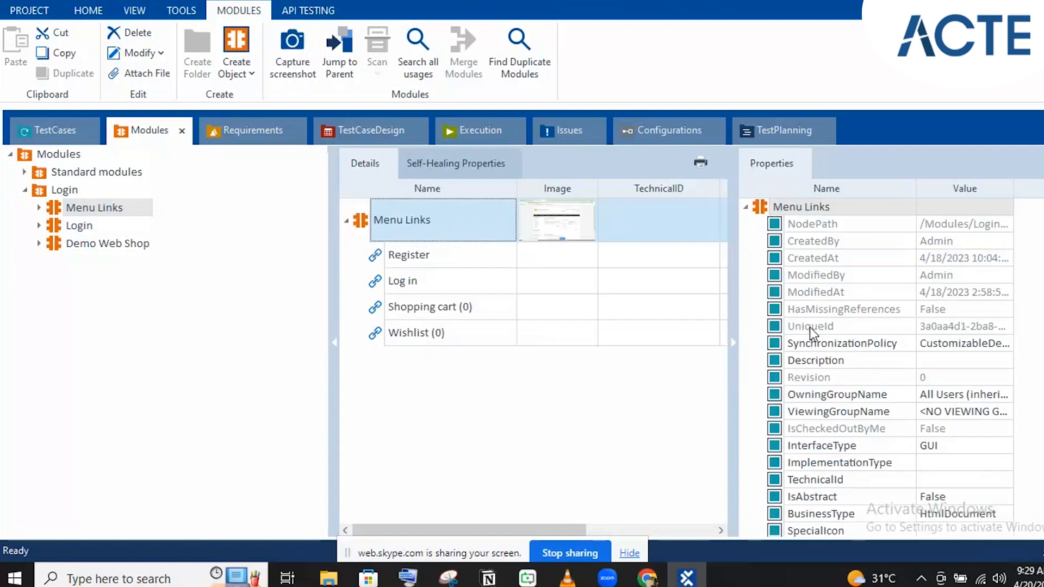
scroll(890, 365, down, 3)
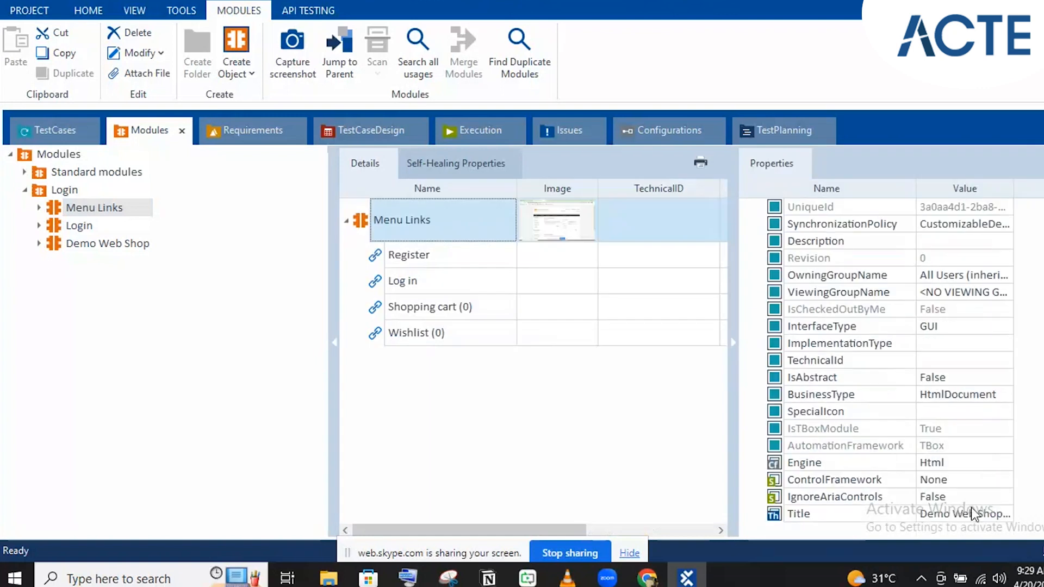
click(997, 513)
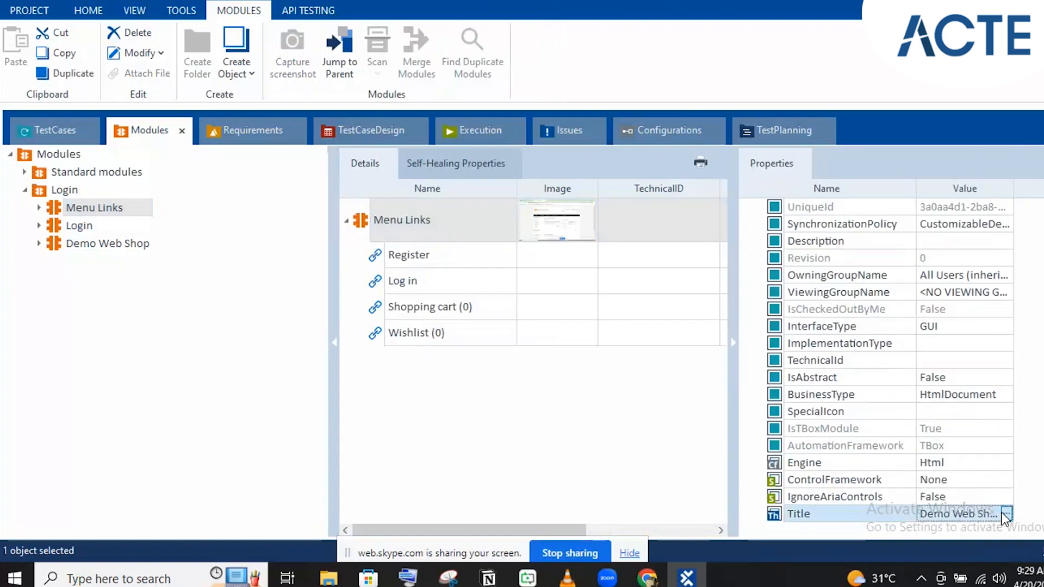
click(1006, 513)
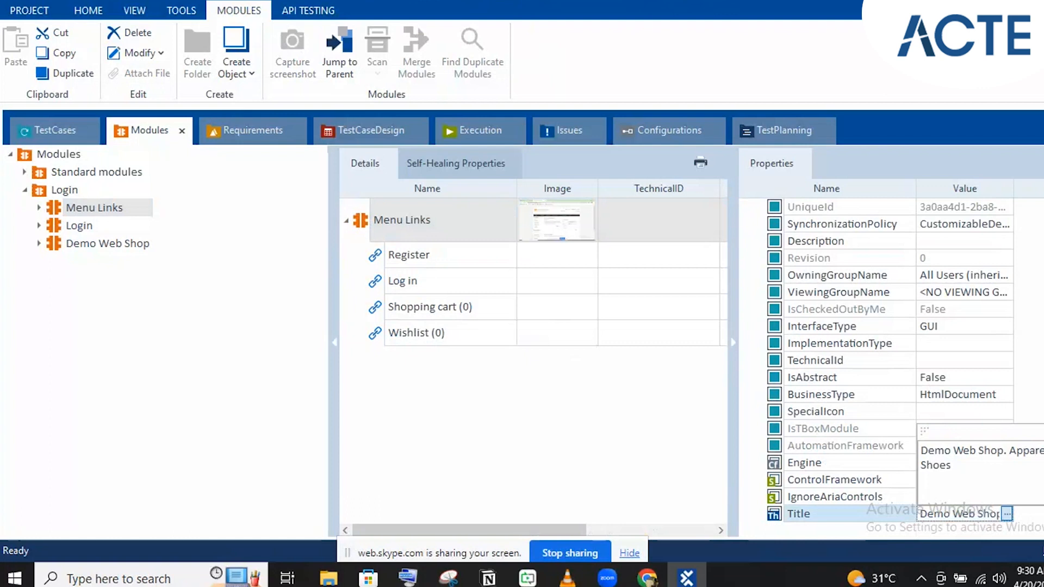
click(1005, 452)
shift+click(984, 466)
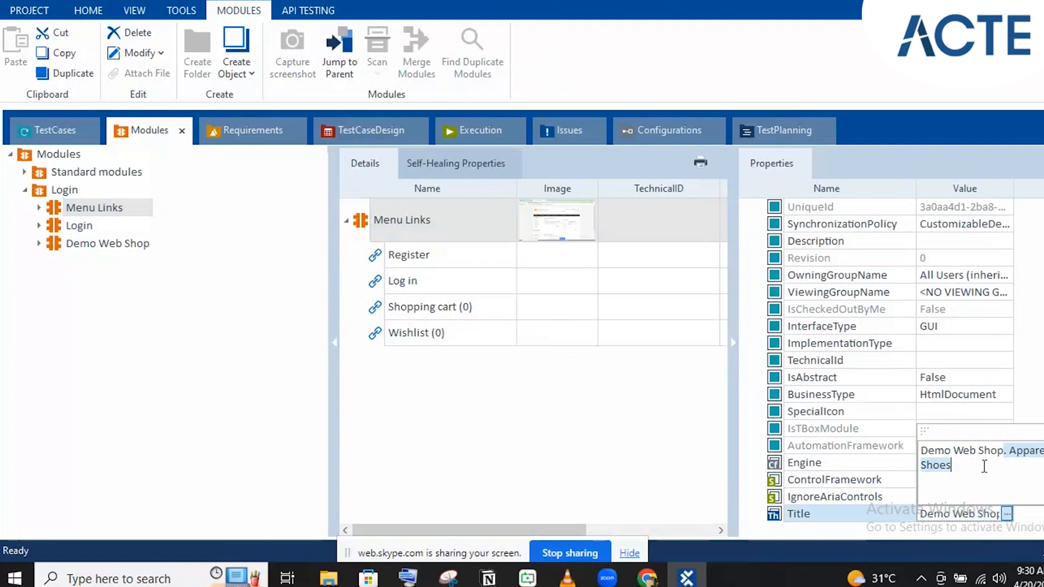
text(*)
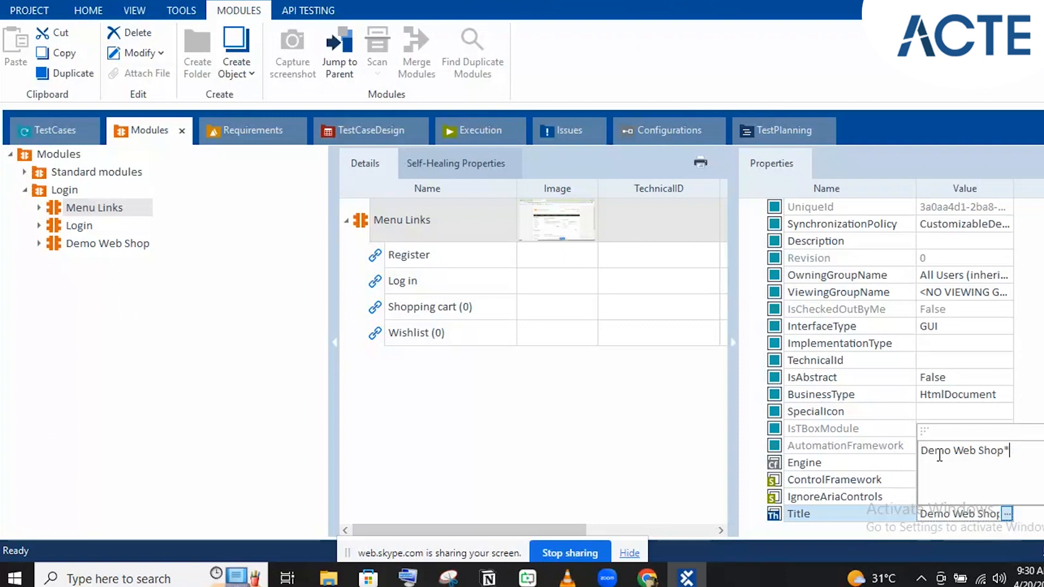
click(644, 387)
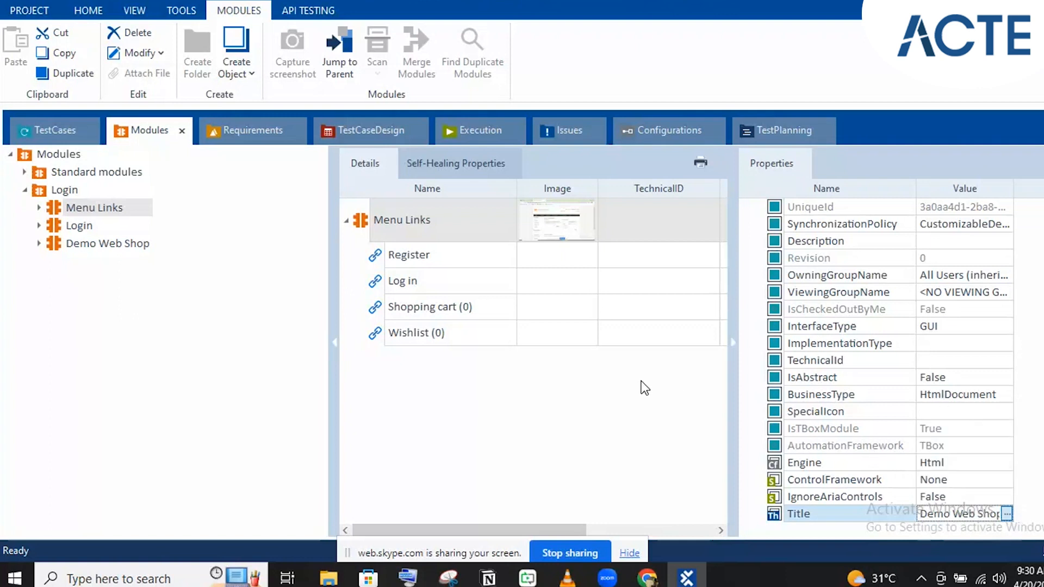
click(644, 387)
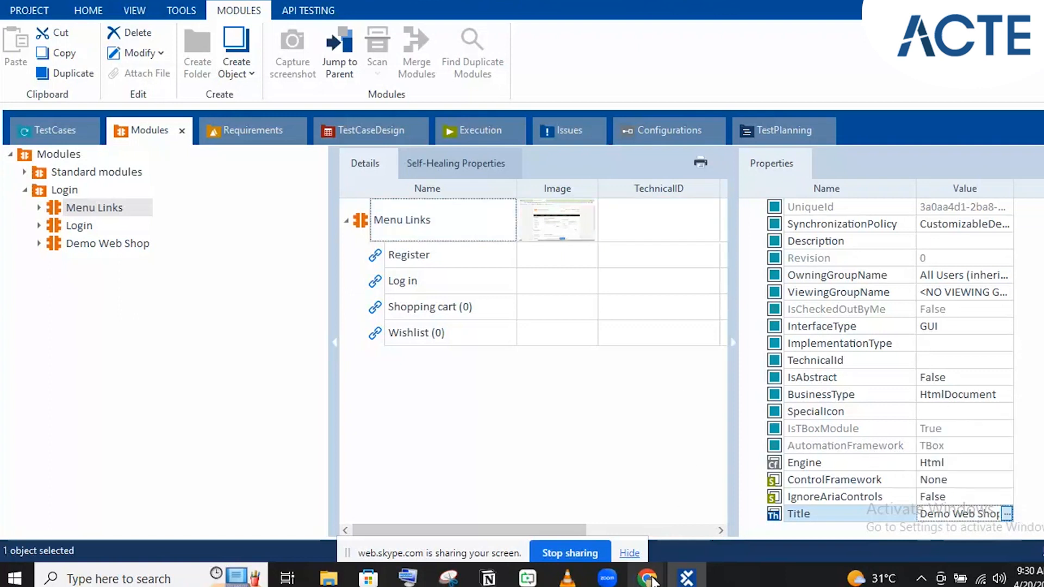
Check the Menu Links module's Title value after reselecting it from the Login module.
mouse_move(652, 580)
click(584, 489)
key(alt+Tab)
click(461, 221)
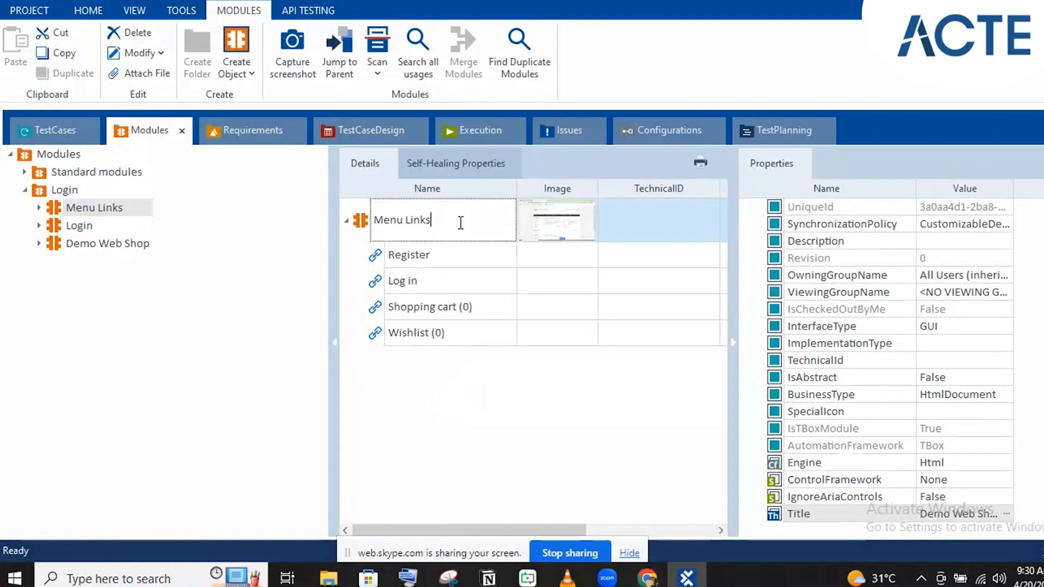
click(589, 233)
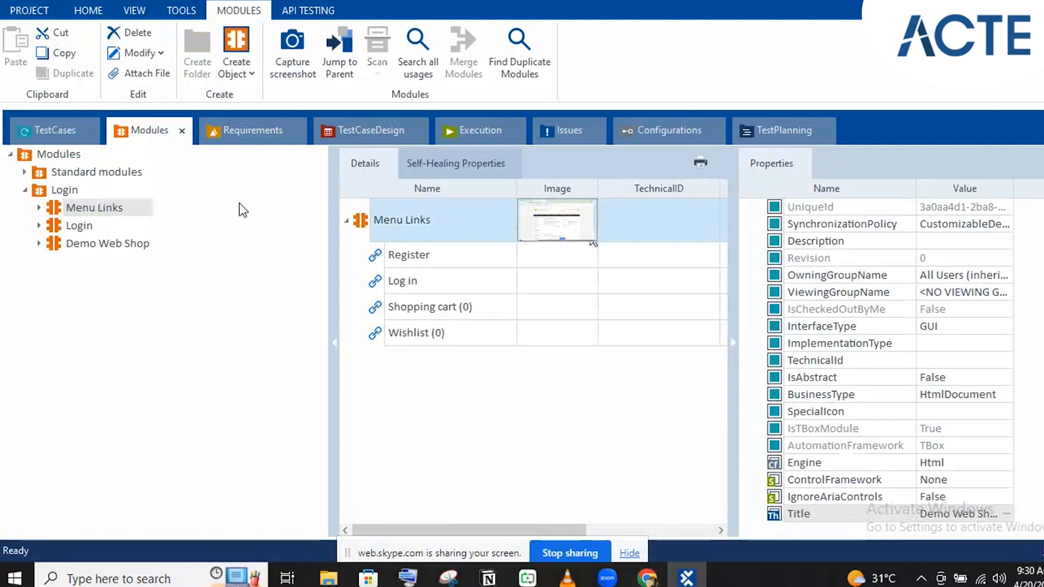
click(99, 227)
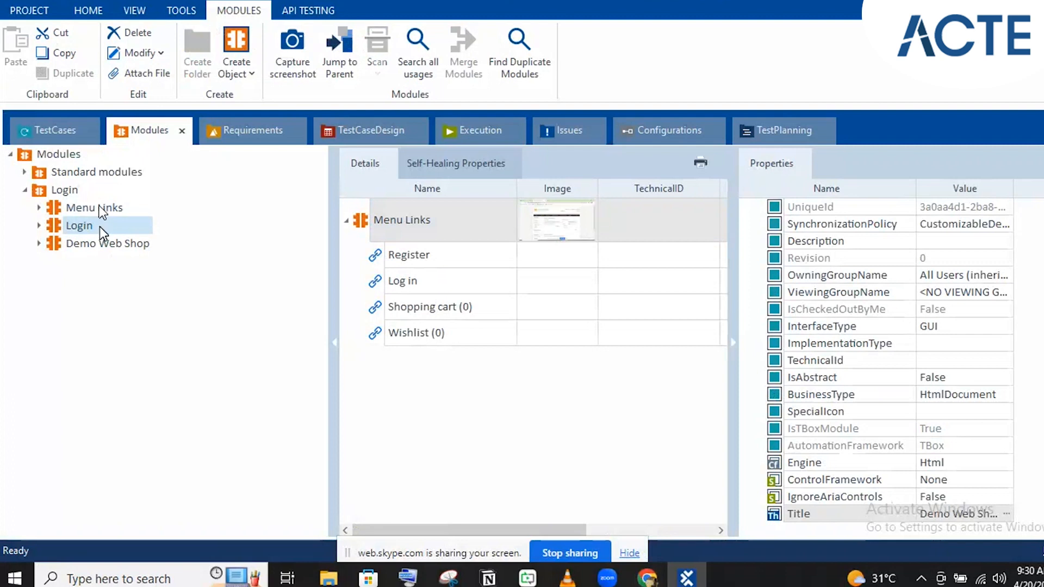
click(100, 227)
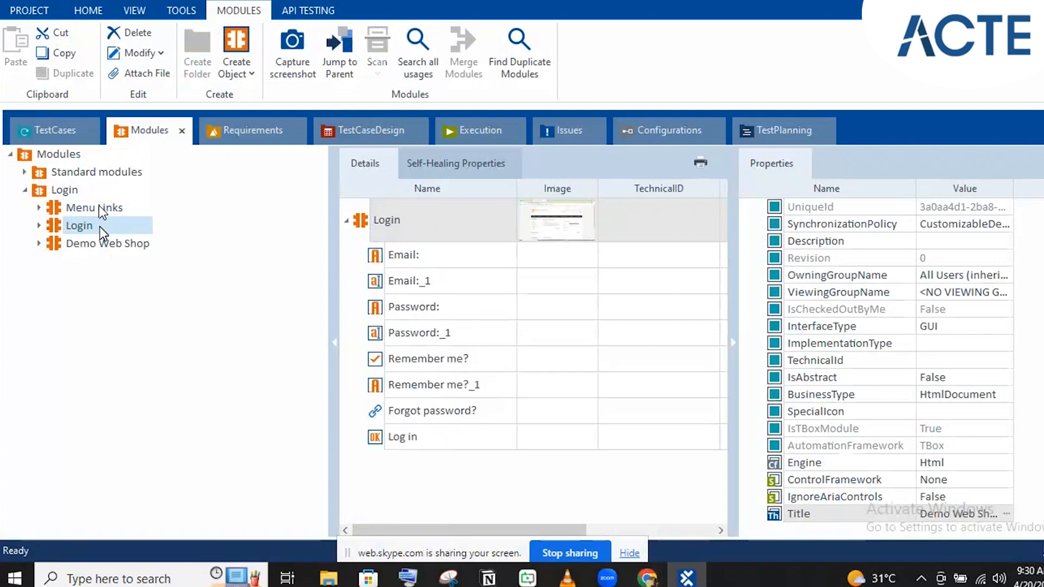
click(100, 210)
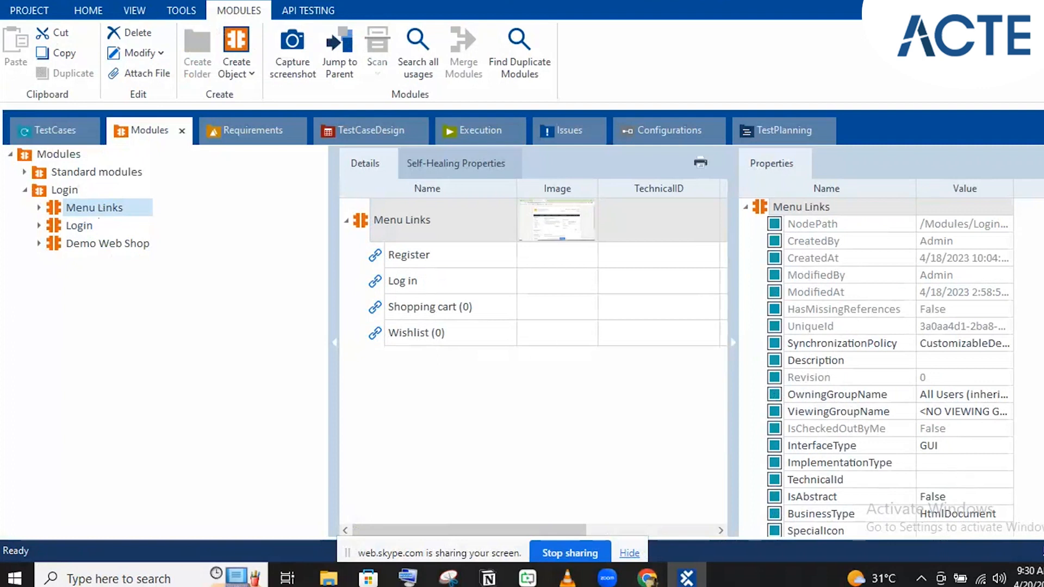
scroll(892, 359, down, 3)
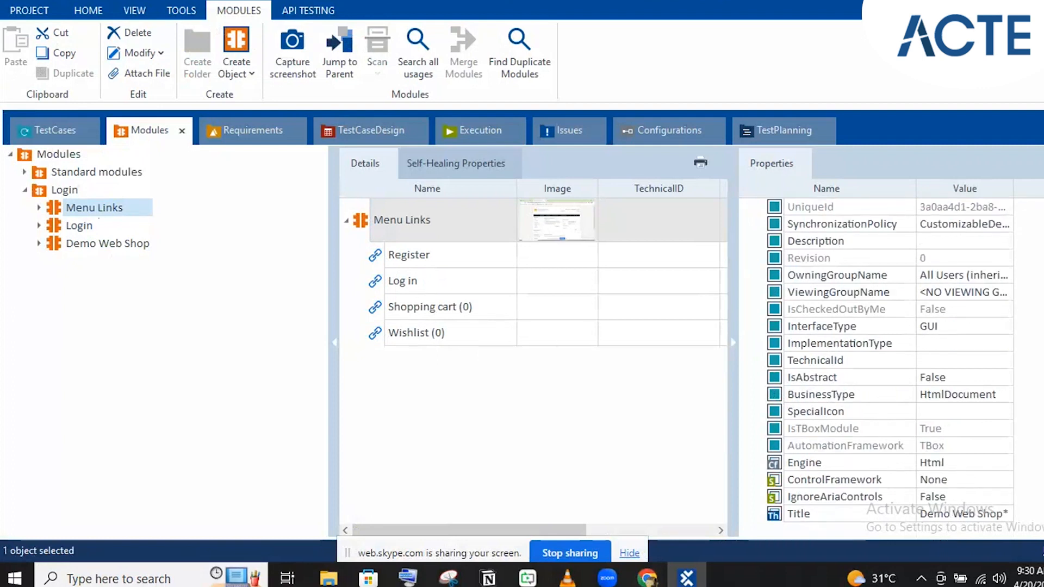
click(947, 514)
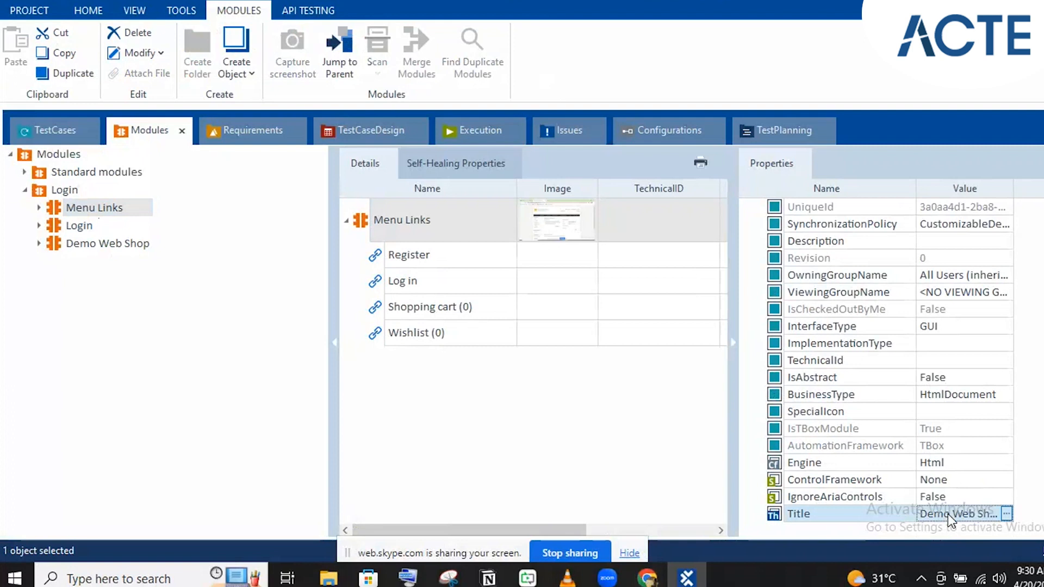
click(1007, 514)
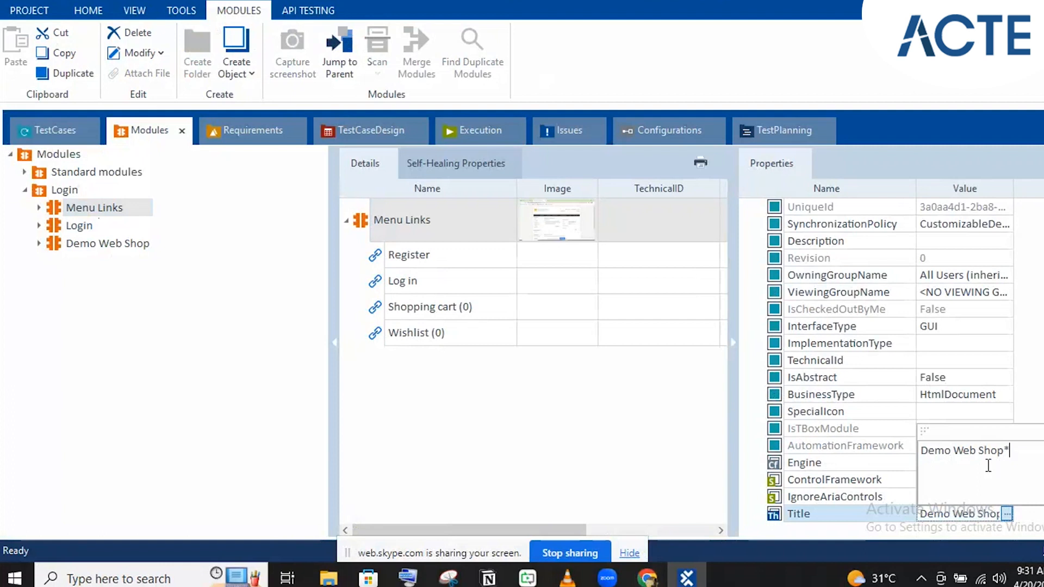
Switch to the Demo Web Shop in Chrome and log out of the account.
click(655, 575)
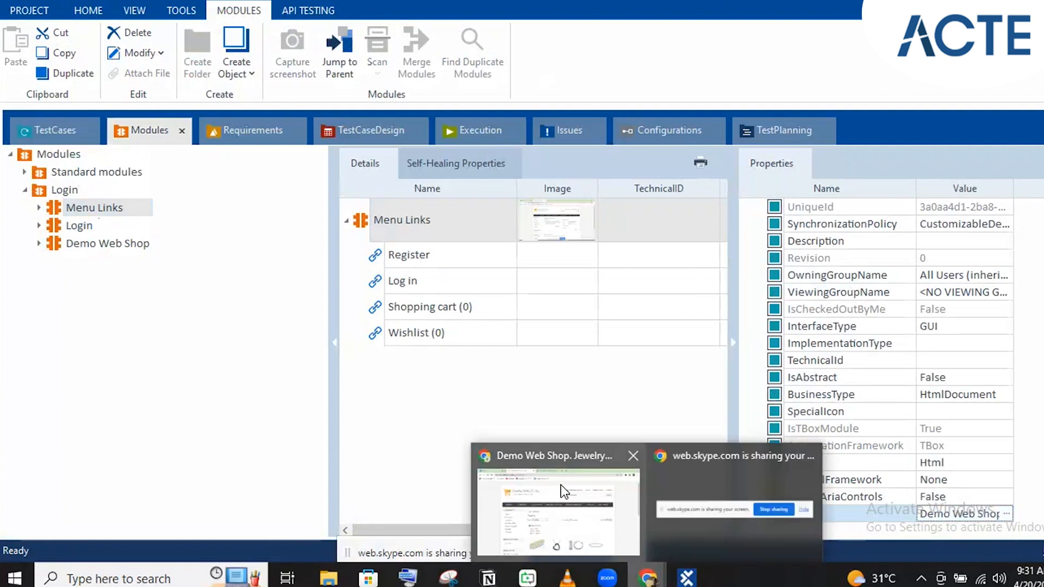
click(560, 484)
click(751, 119)
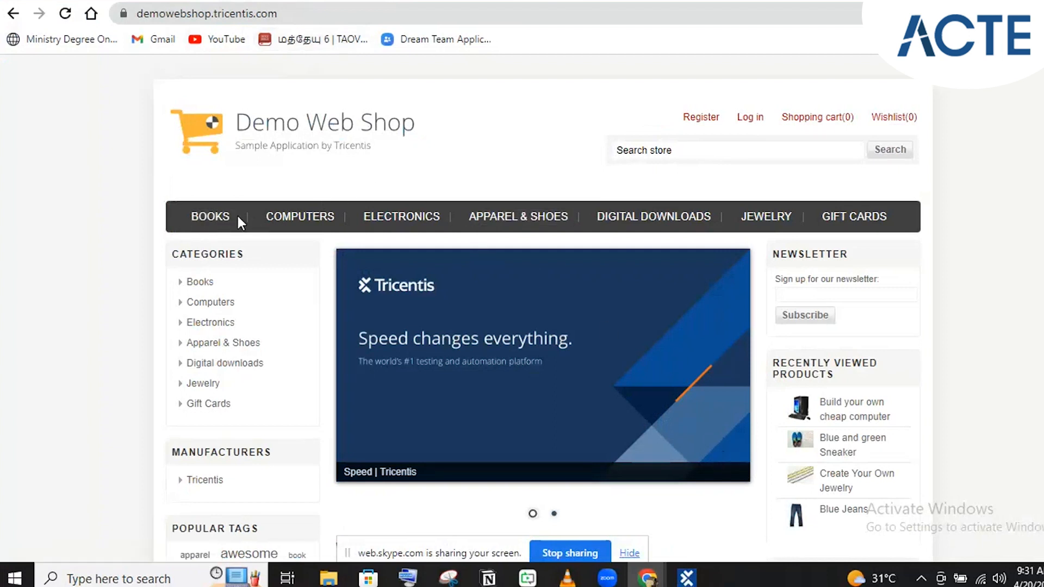
mouse_move(438, 234)
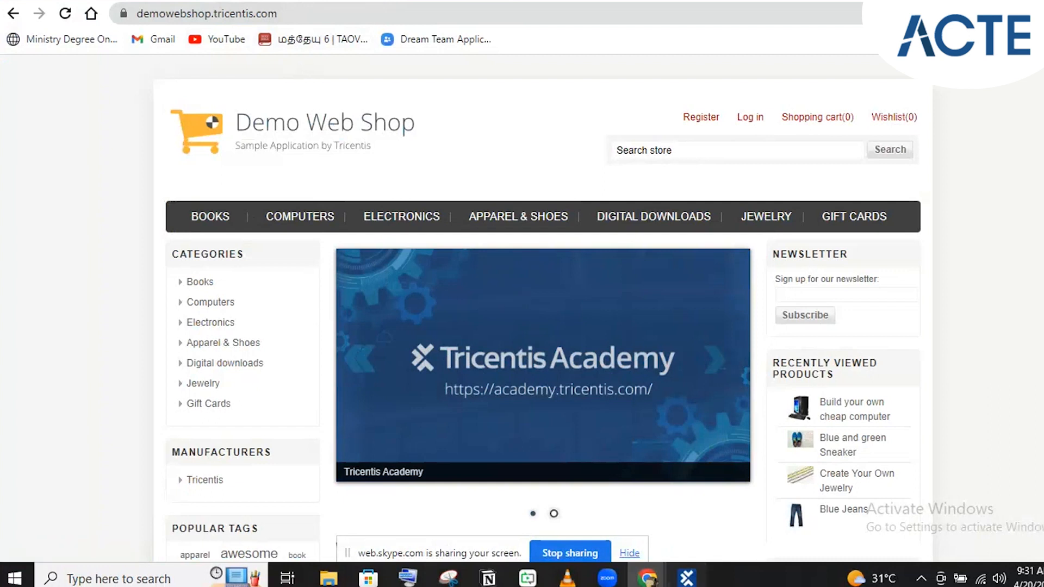
Return to Tosca and view the Wishlist (0) link's properties, the Login folder's contents and the Menu Links module.
click(687, 578)
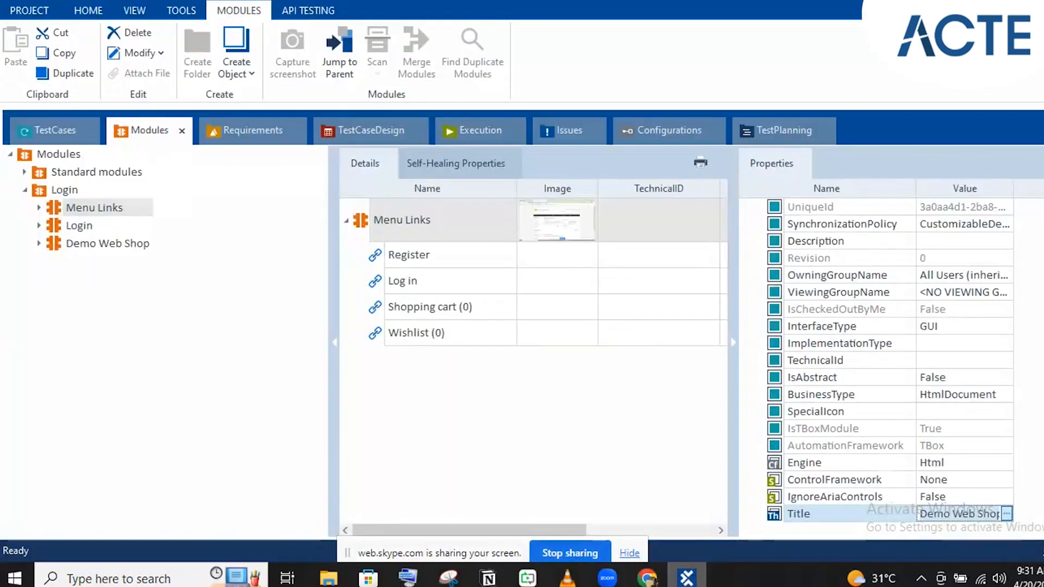
click(453, 325)
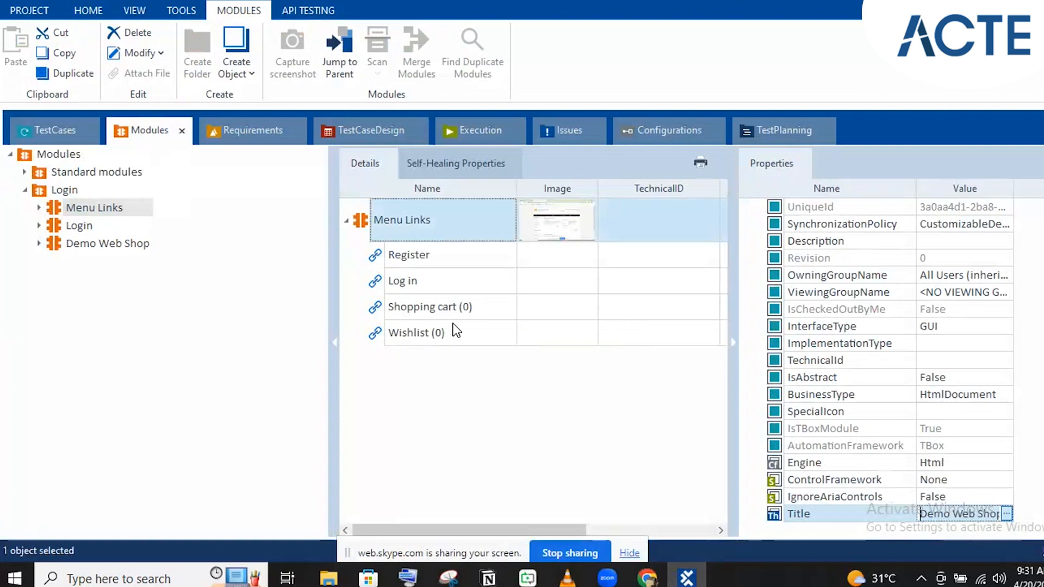
click(456, 331)
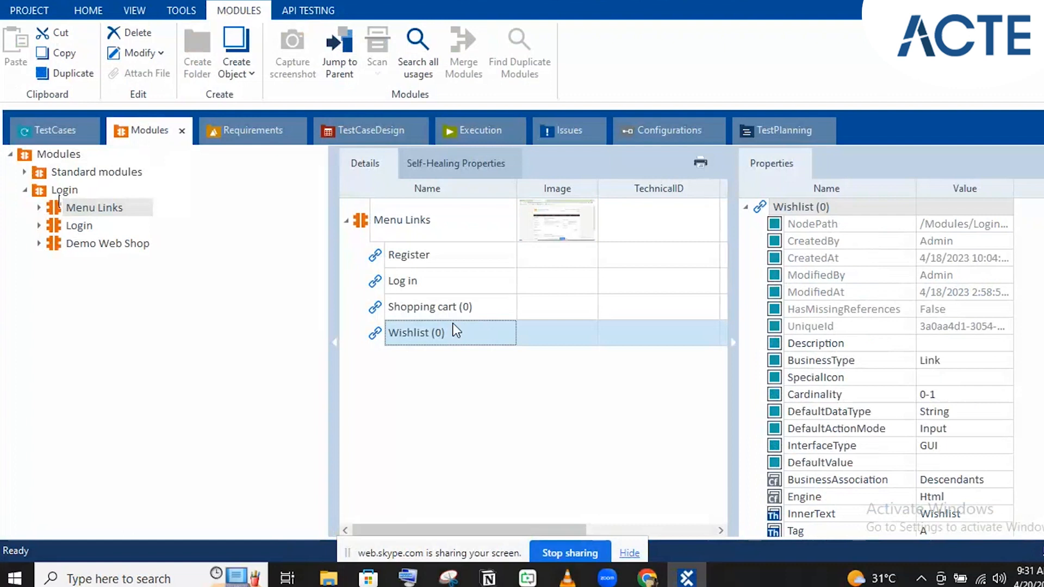
click(60, 192)
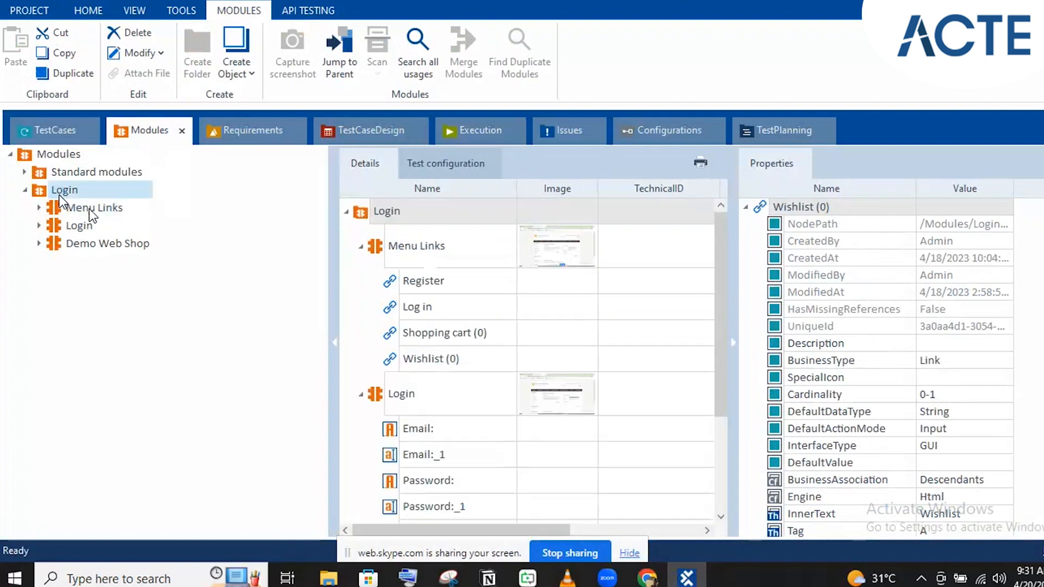
click(90, 211)
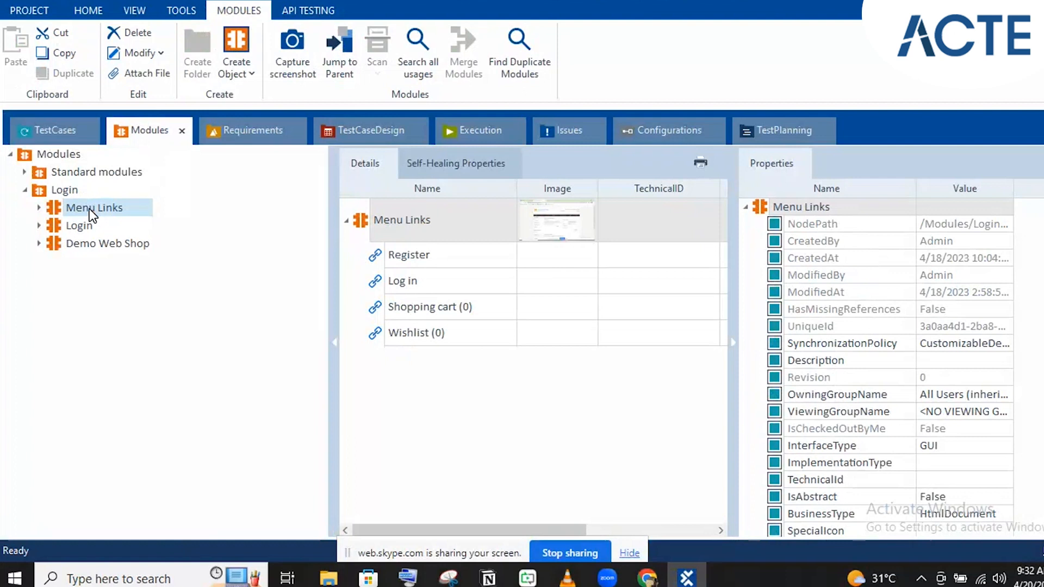
Rescan the Menu Links module against the logged-out Demo Web Shop home page and examine its controls and Title property.
right_click(92, 212)
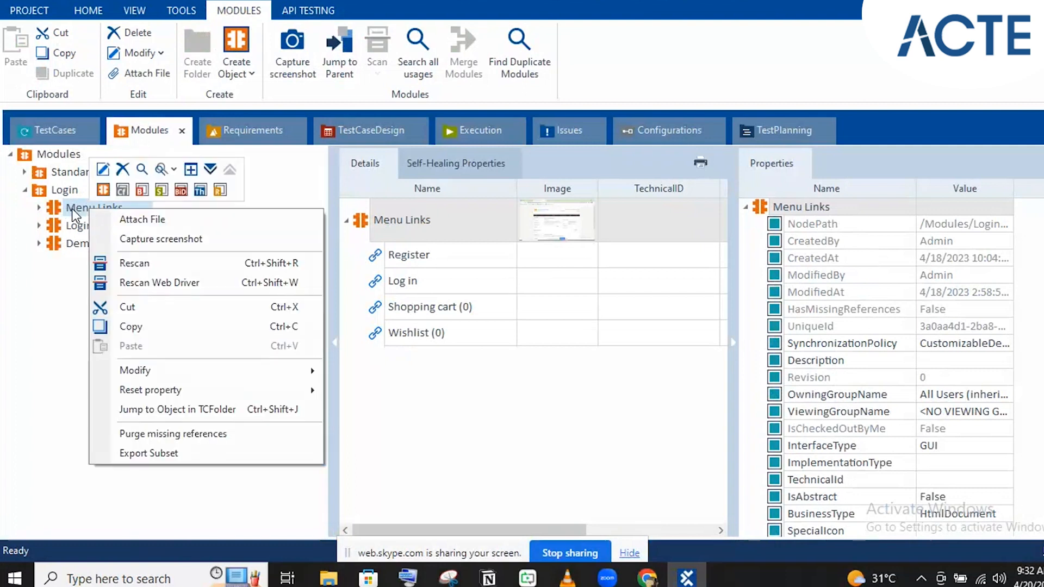
click(151, 264)
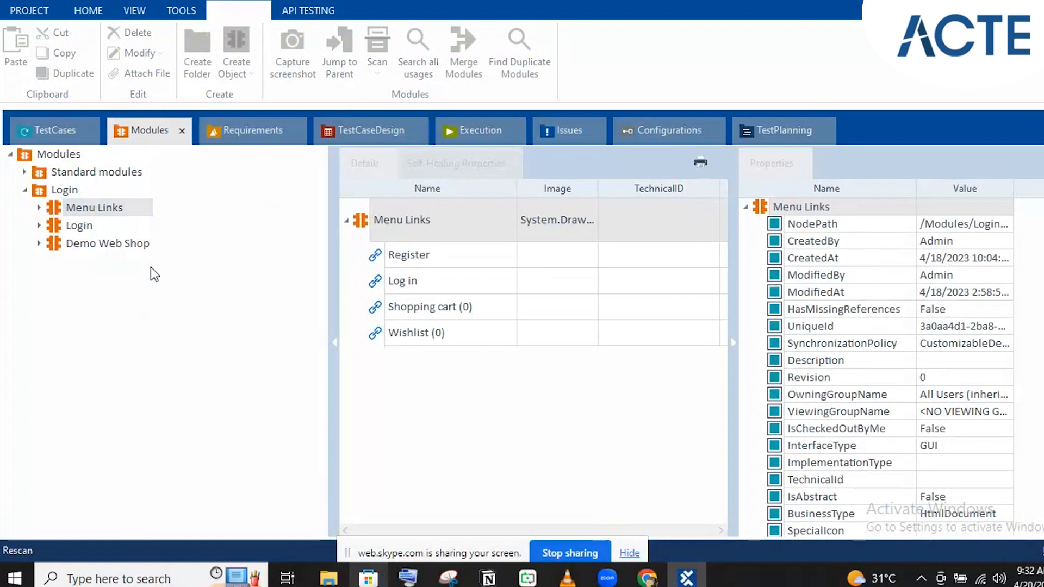
mouse_move(647, 577)
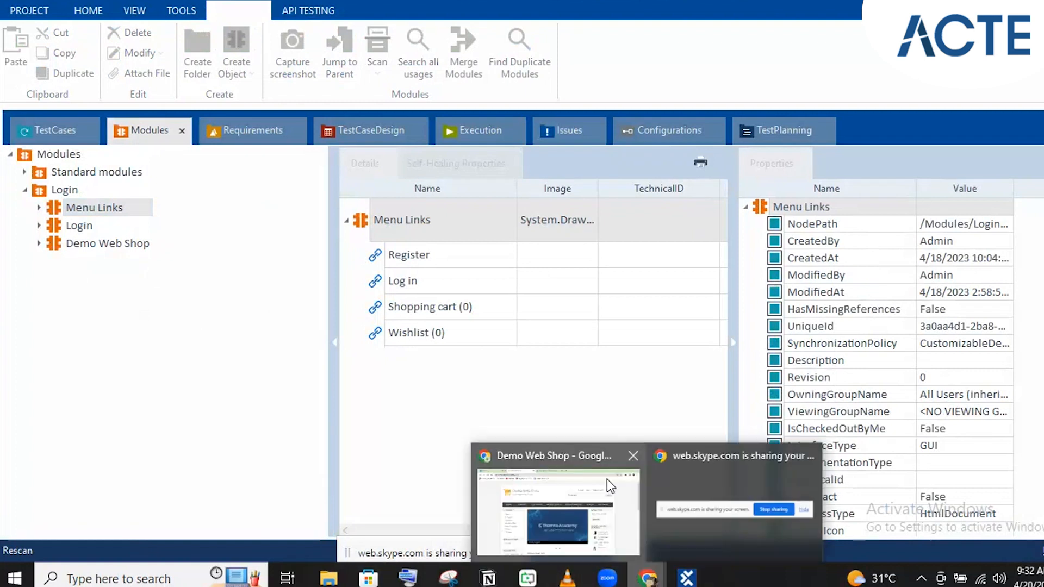
click(606, 478)
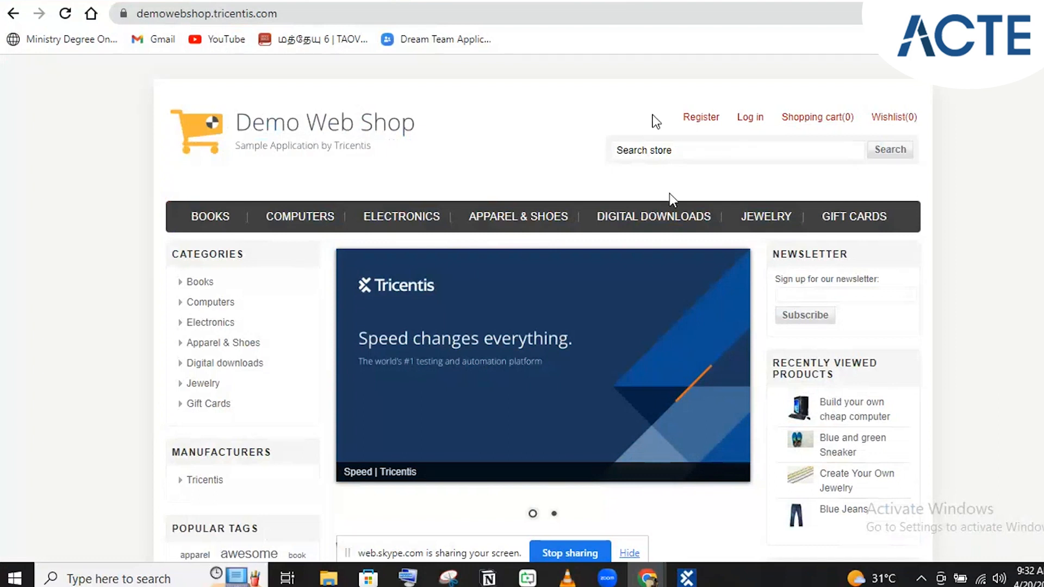
click(688, 578)
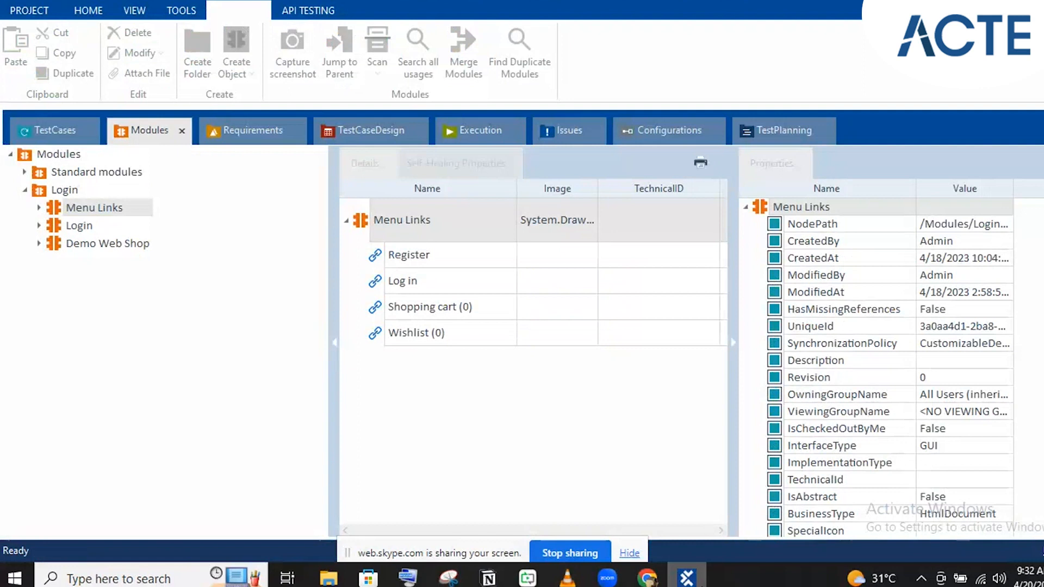
click(647, 578)
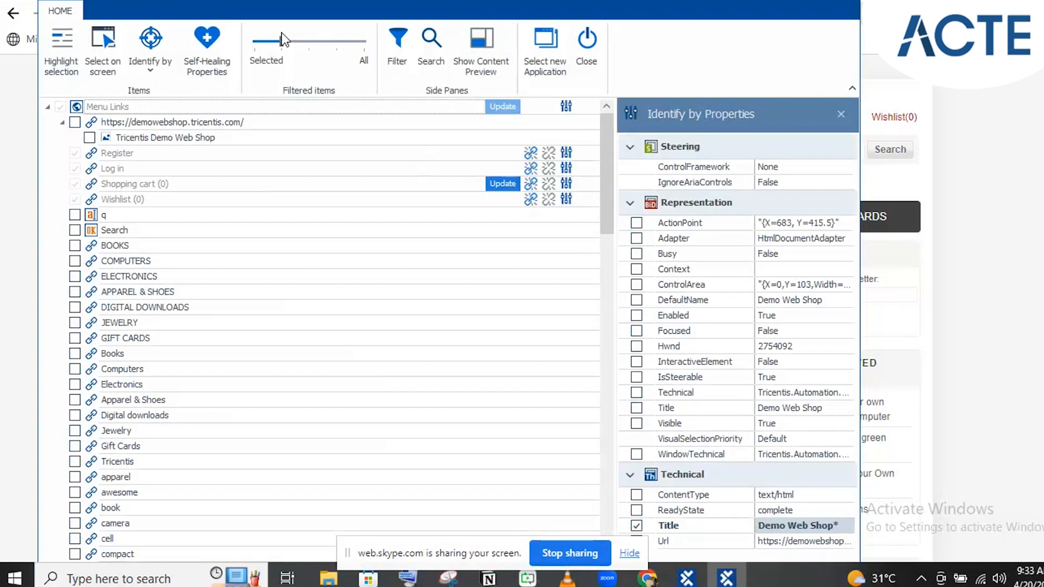
Start selecting controls on screen, then close the rescan window without saving the module changes.
click(91, 45)
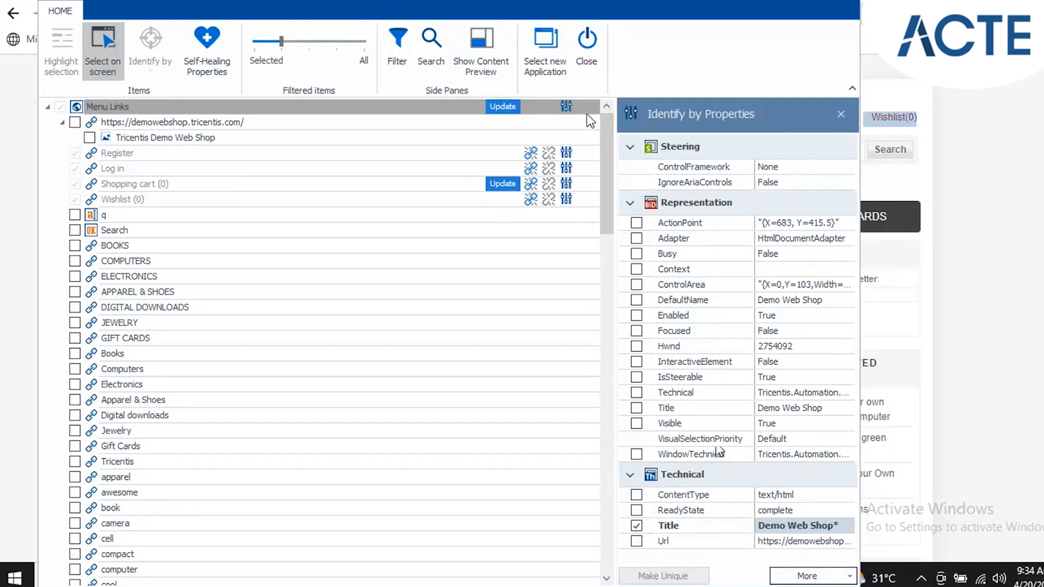
click(598, 58)
click(596, 47)
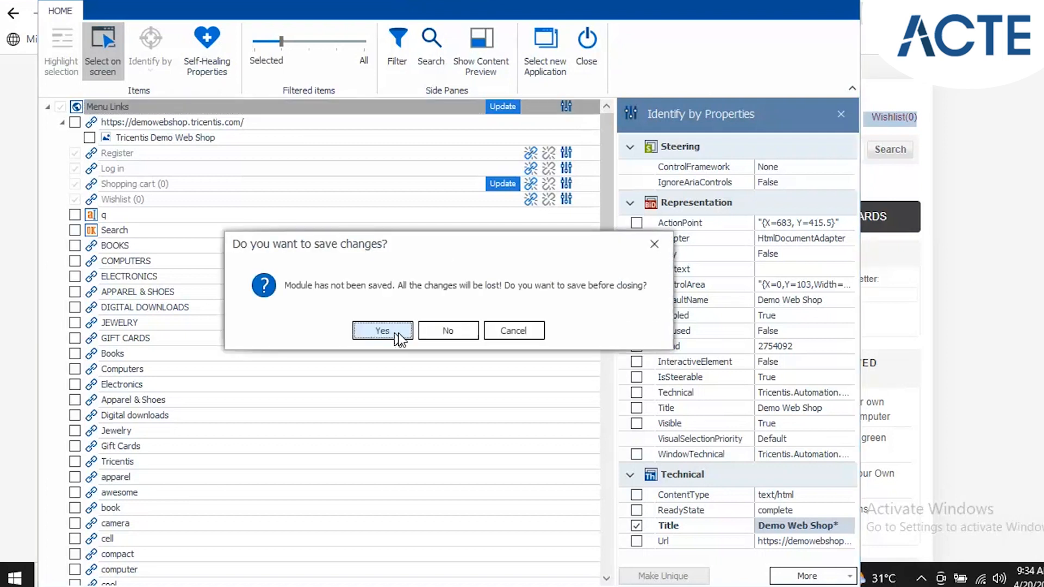
click(427, 335)
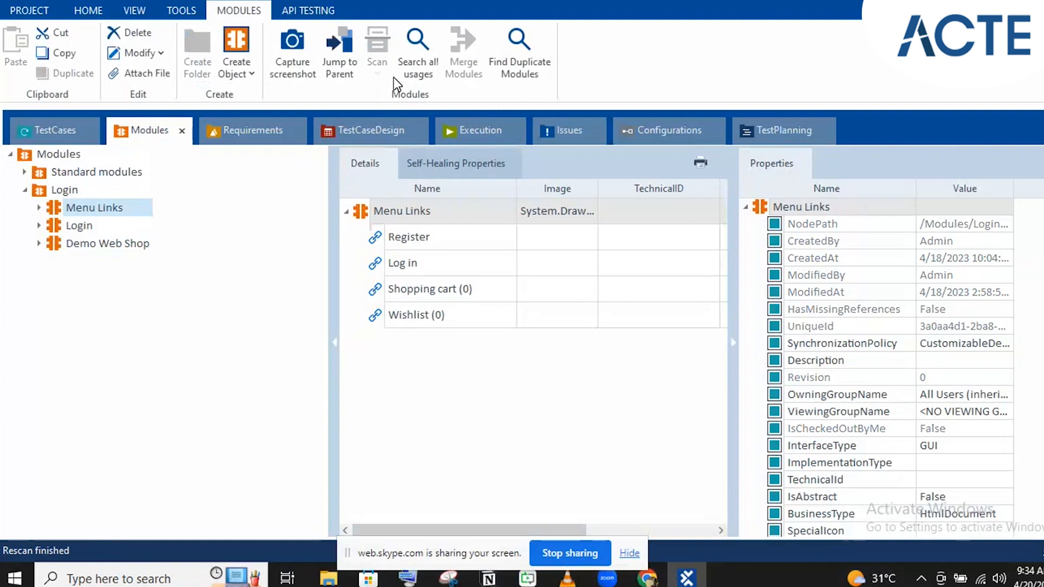
Look through the TestCases, Modules and Execution sections and view the Login module folder's contents.
click(93, 10)
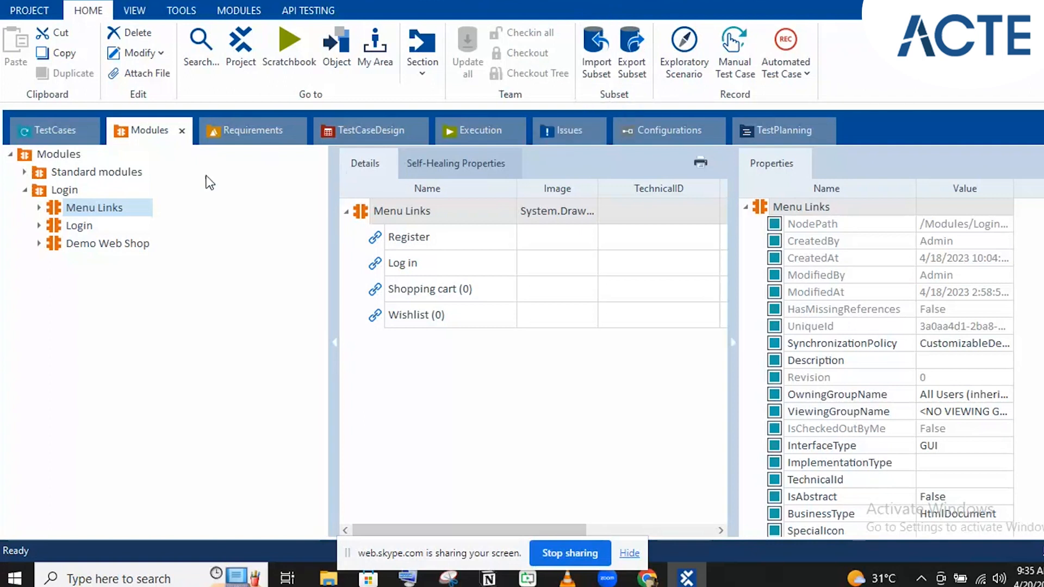
click(52, 125)
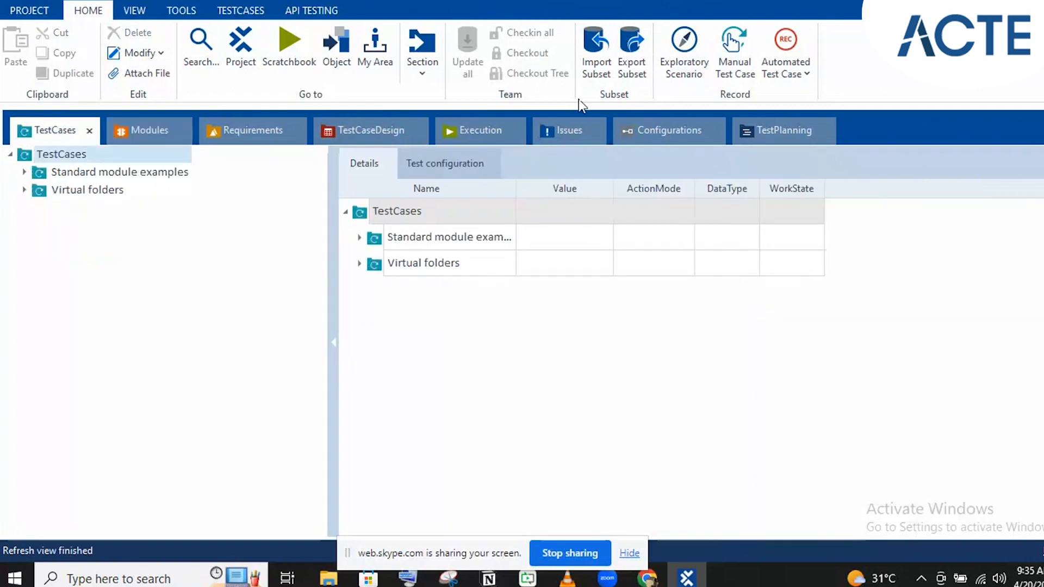
click(123, 134)
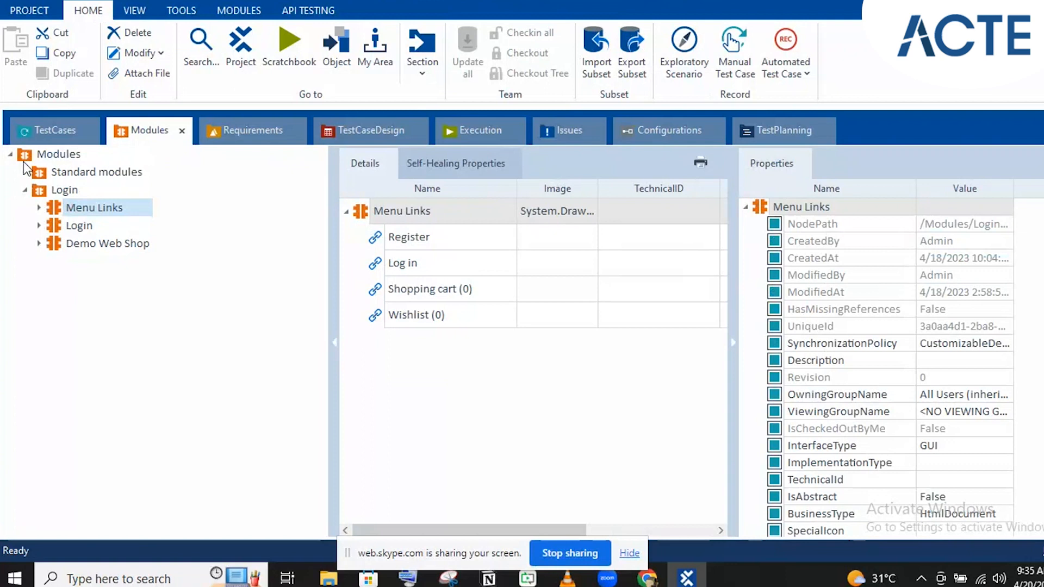
click(494, 132)
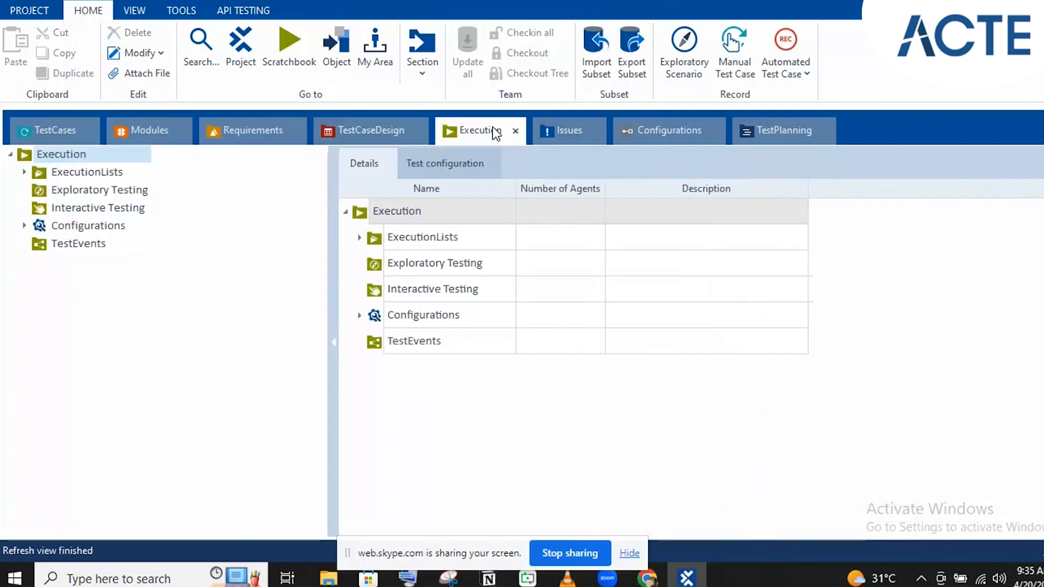
click(150, 125)
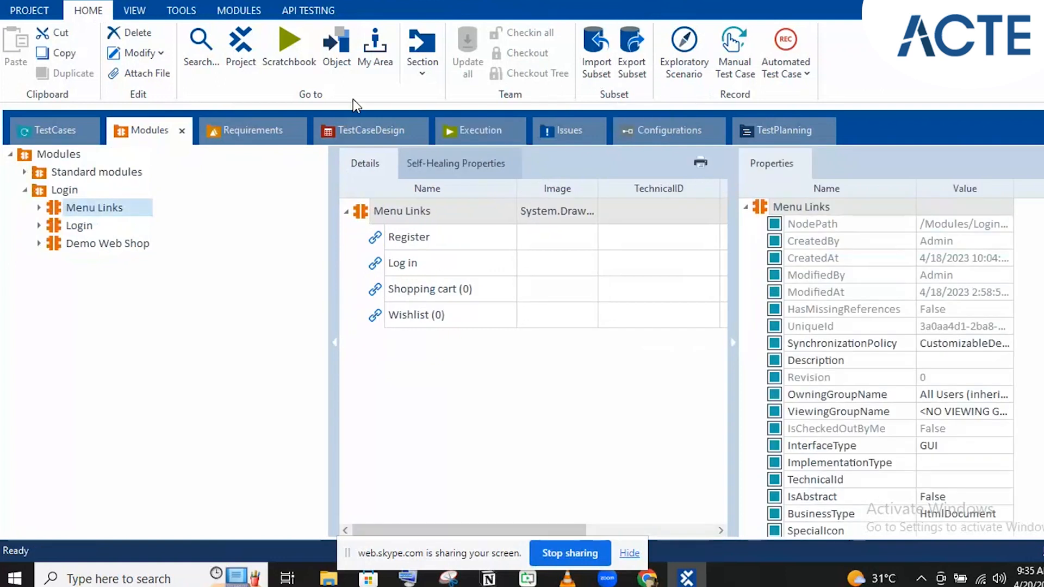
click(69, 194)
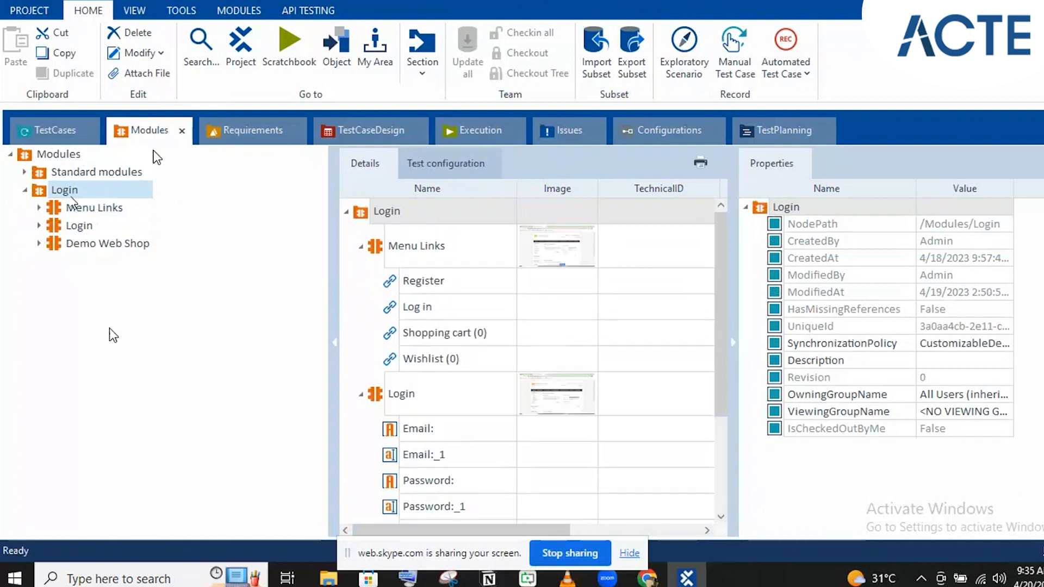
click(39, 144)
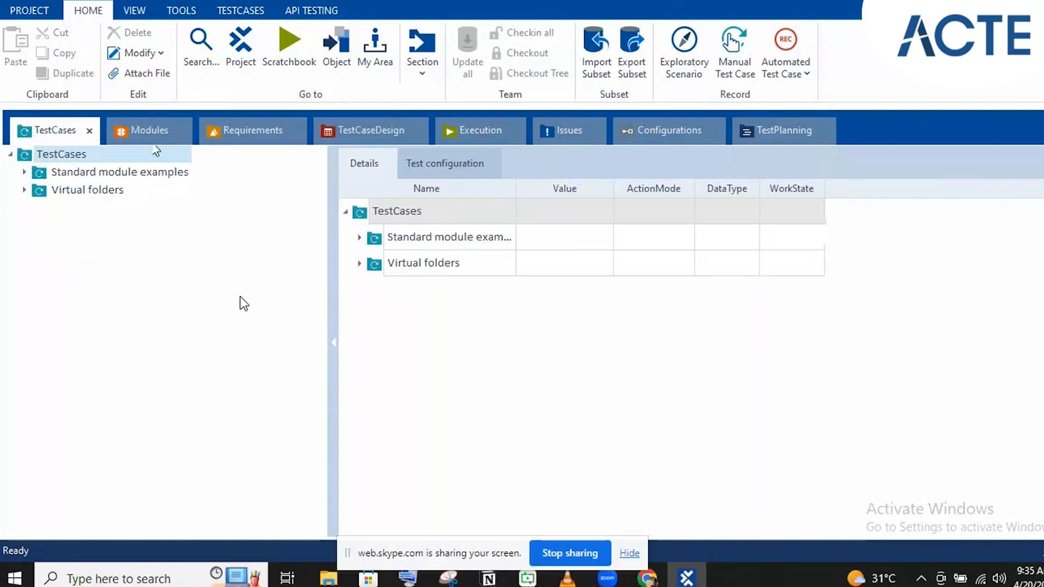
click(125, 142)
Export the Login module folder as a Tosca subset file named Example in the Downloads folder.
click(47, 192)
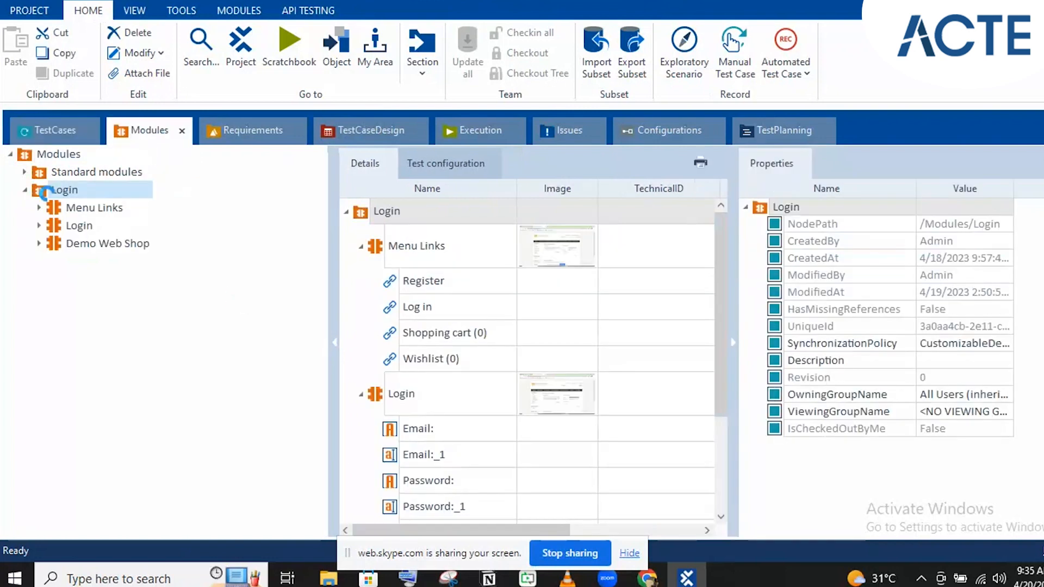
right_click(43, 193)
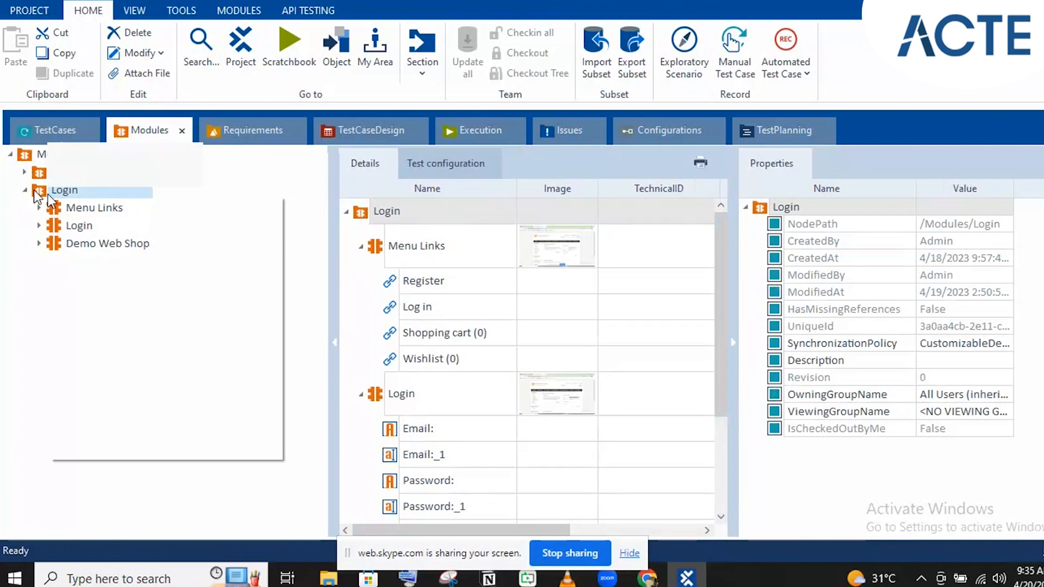
click(711, 74)
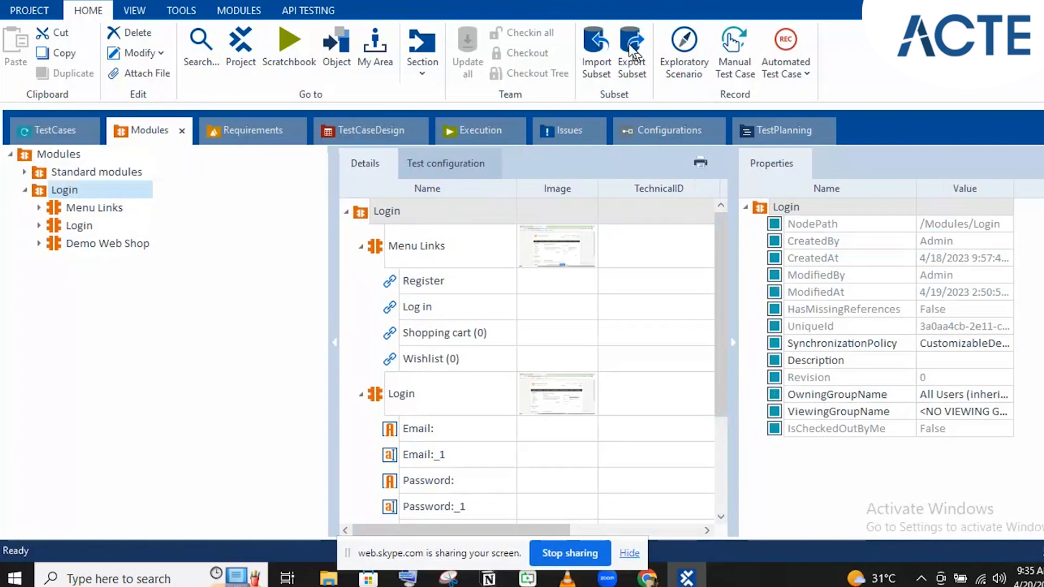
click(633, 51)
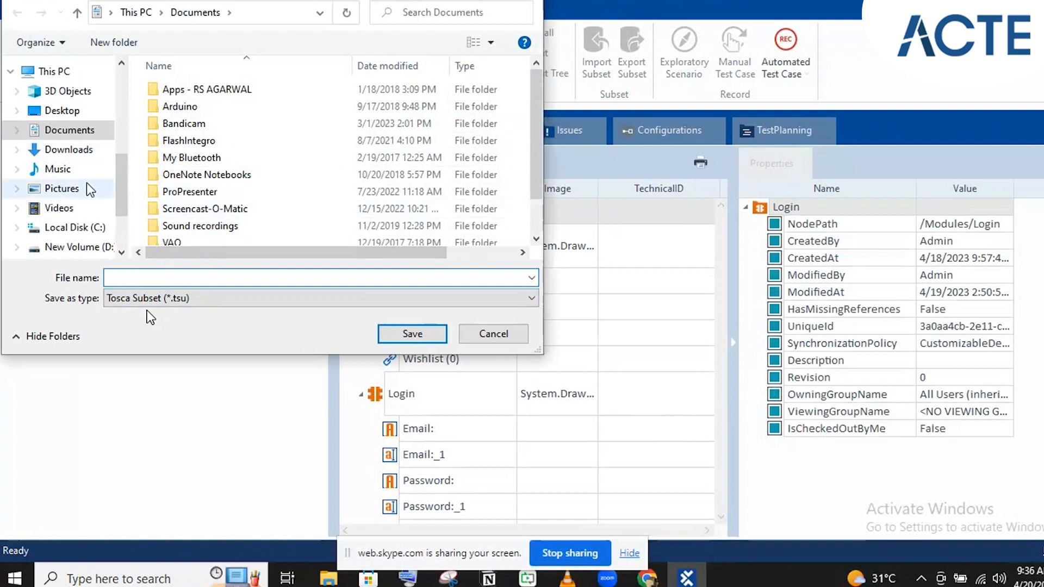
click(84, 155)
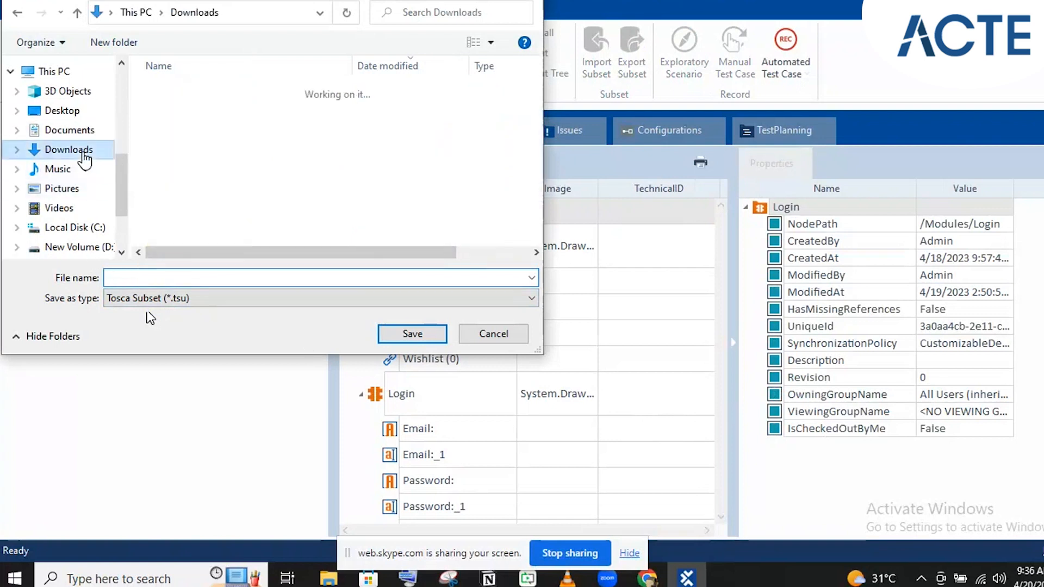
click(145, 282)
text(Ex)
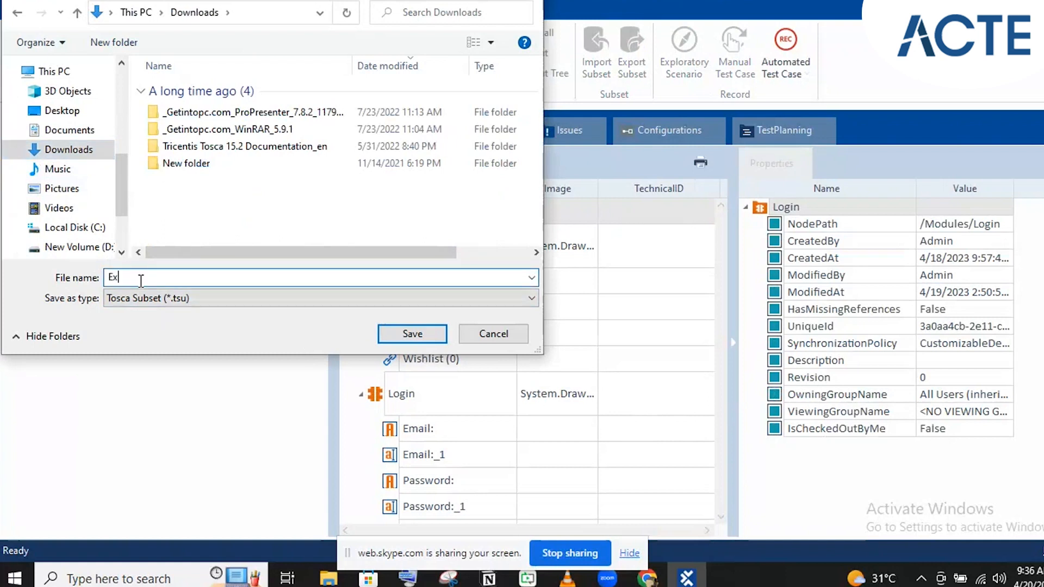
text(ample)
click(413, 338)
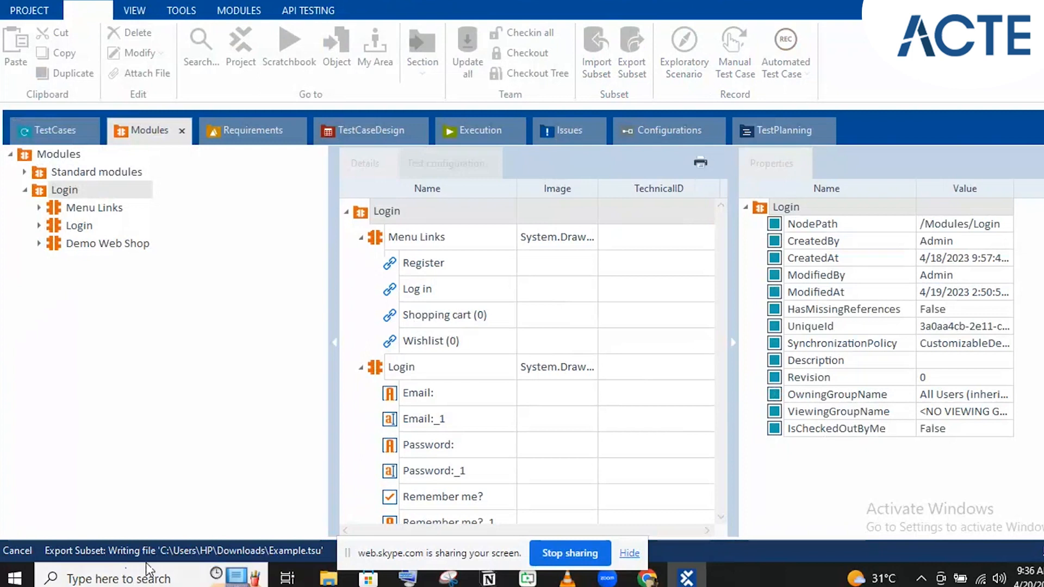
Switch to File Explorer, check the exported Example.tsu in the Downloads folder, and return to Tosca.
key(super+e)
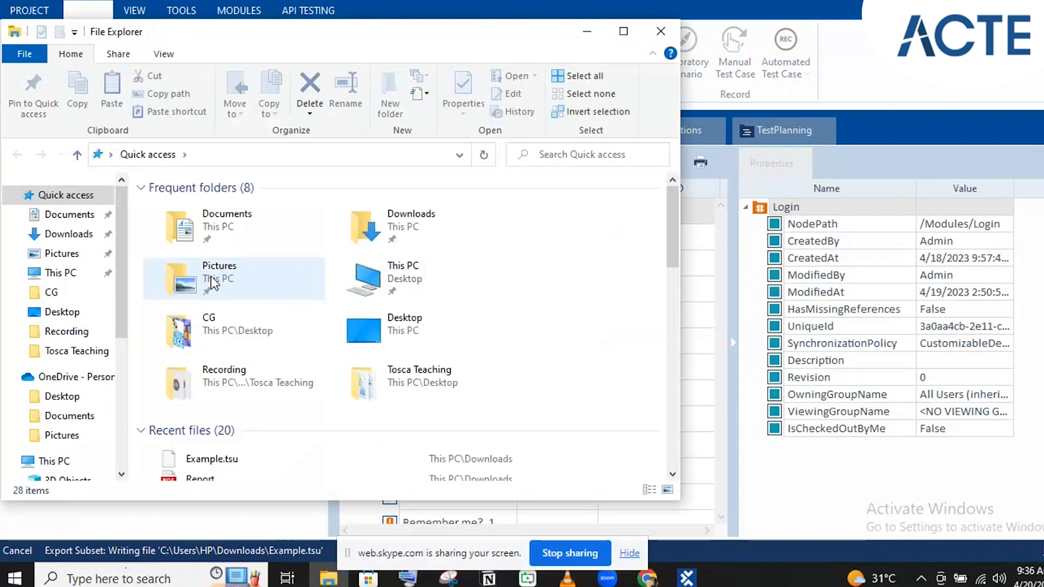
click(68, 235)
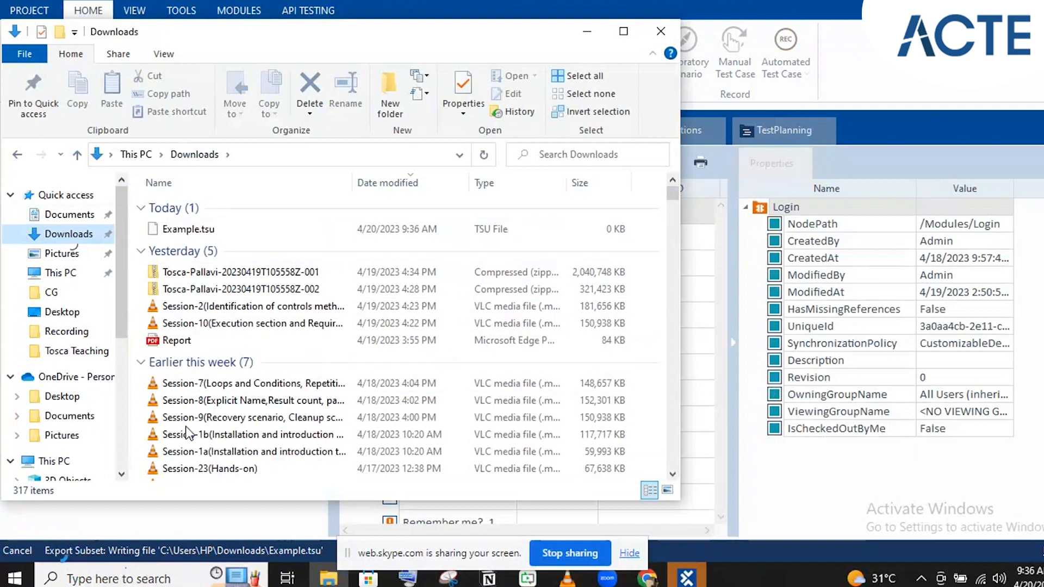
click(209, 232)
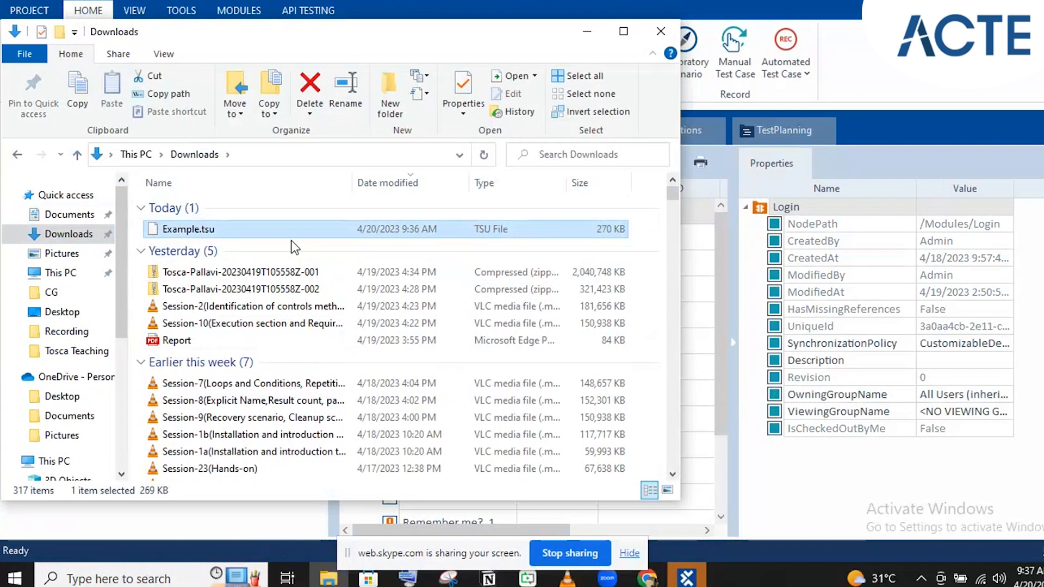
click(594, 26)
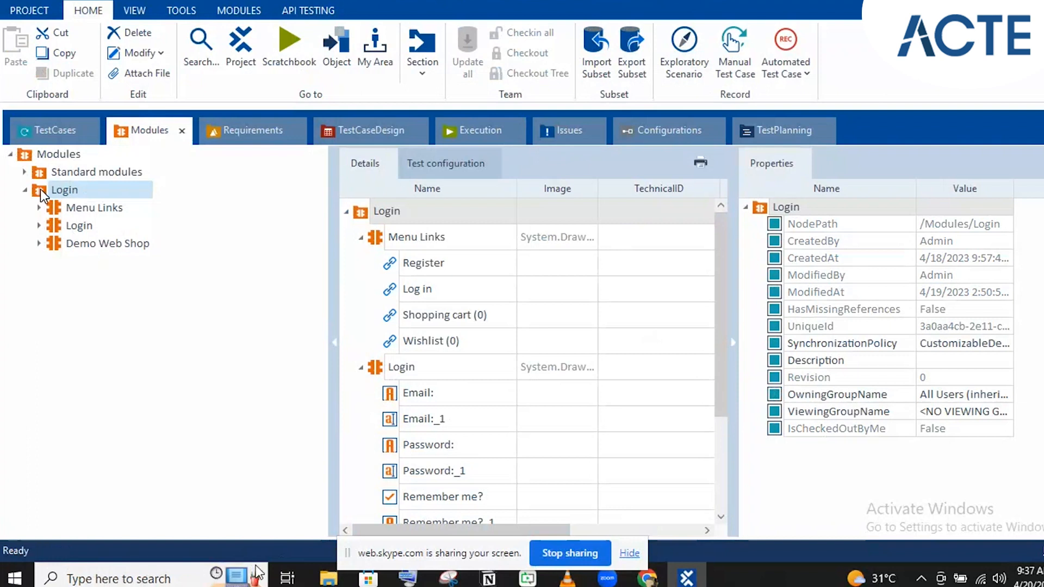
click(329, 577)
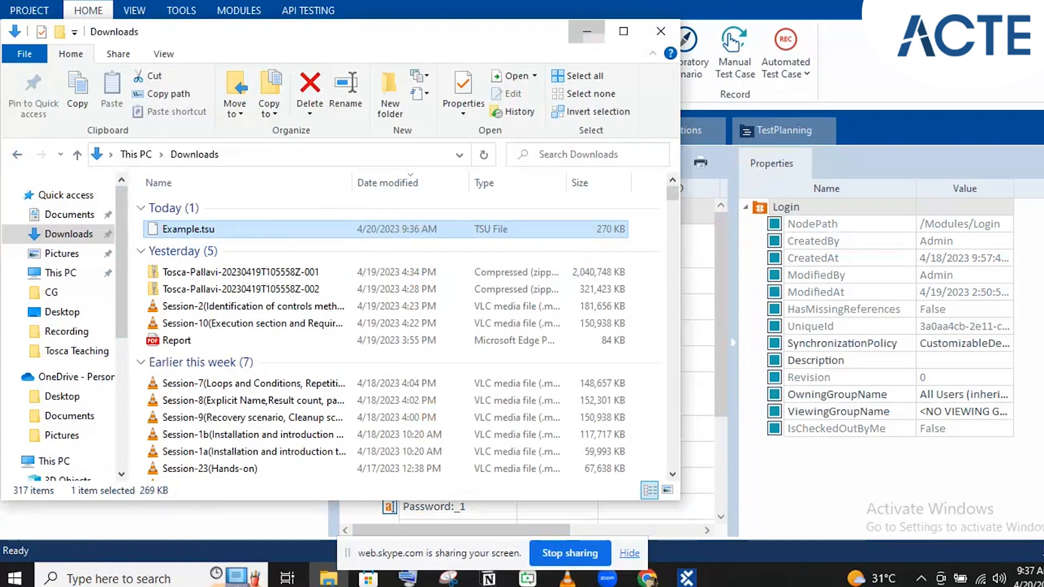
click(587, 31)
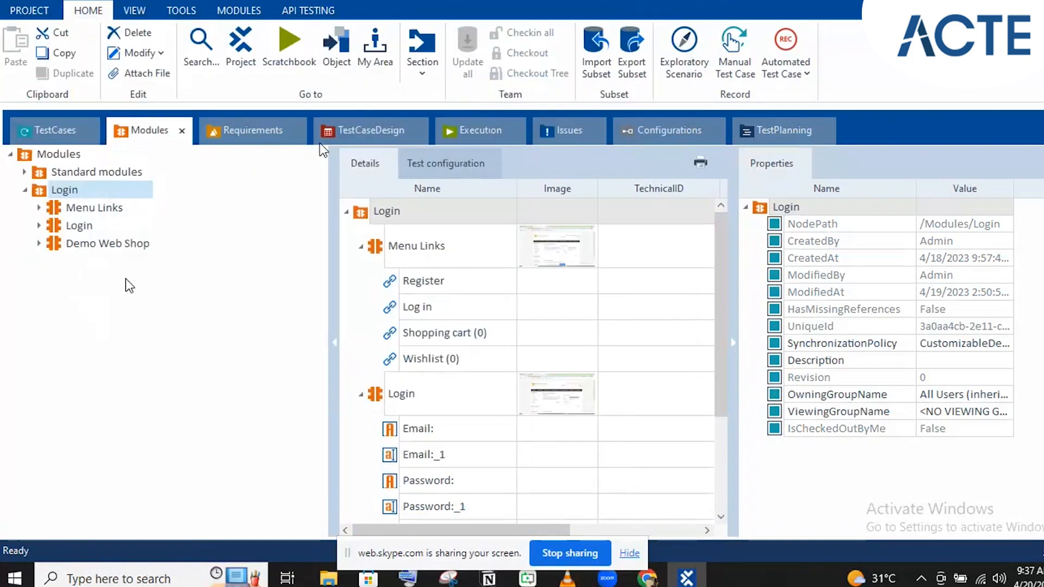
Import the subset Testcase Design.tsu from the Tosca Teaching folder, choosing to merge the mergeable objects.
click(585, 56)
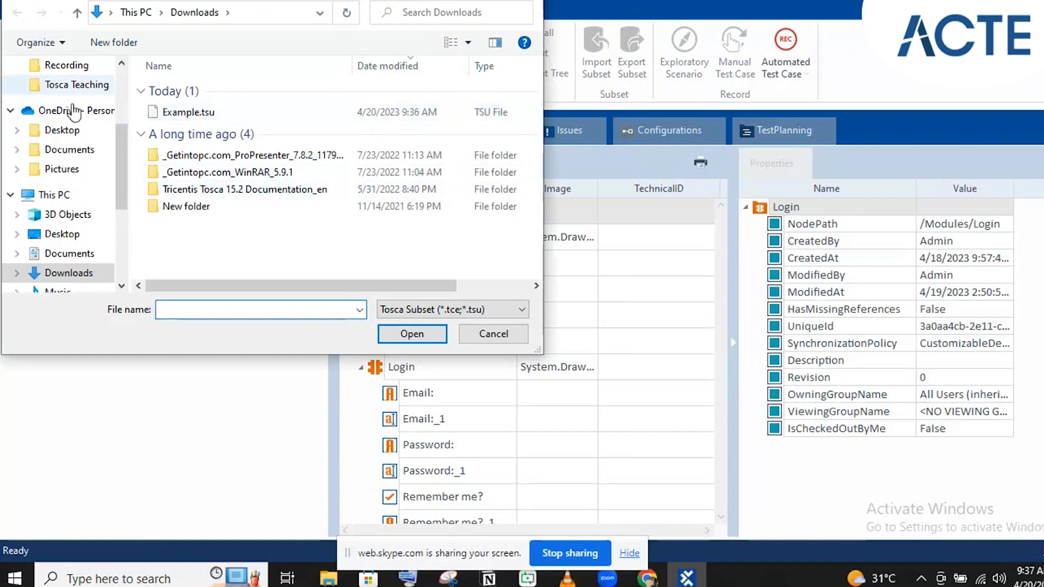
click(81, 86)
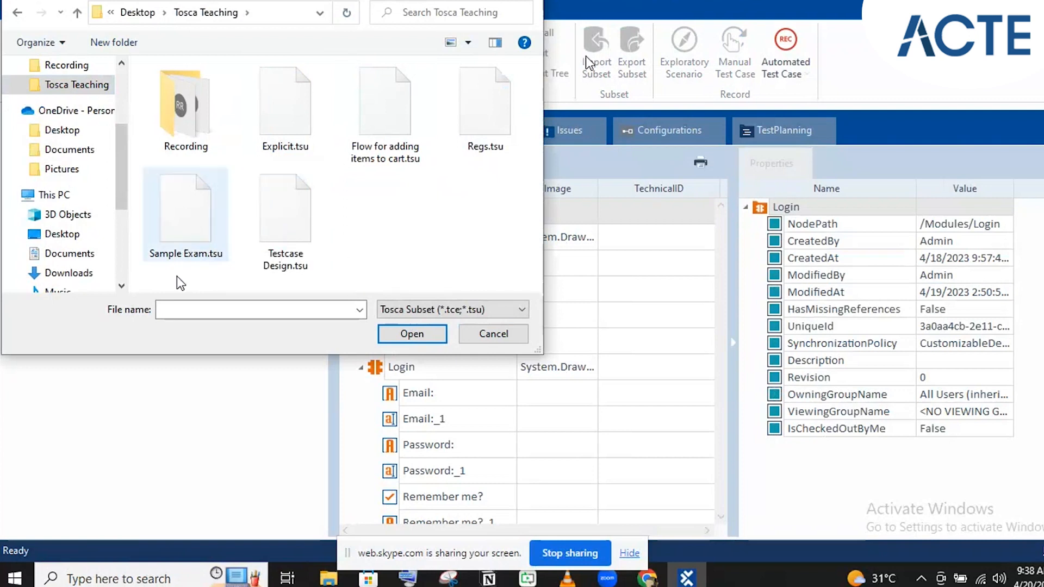
click(381, 132)
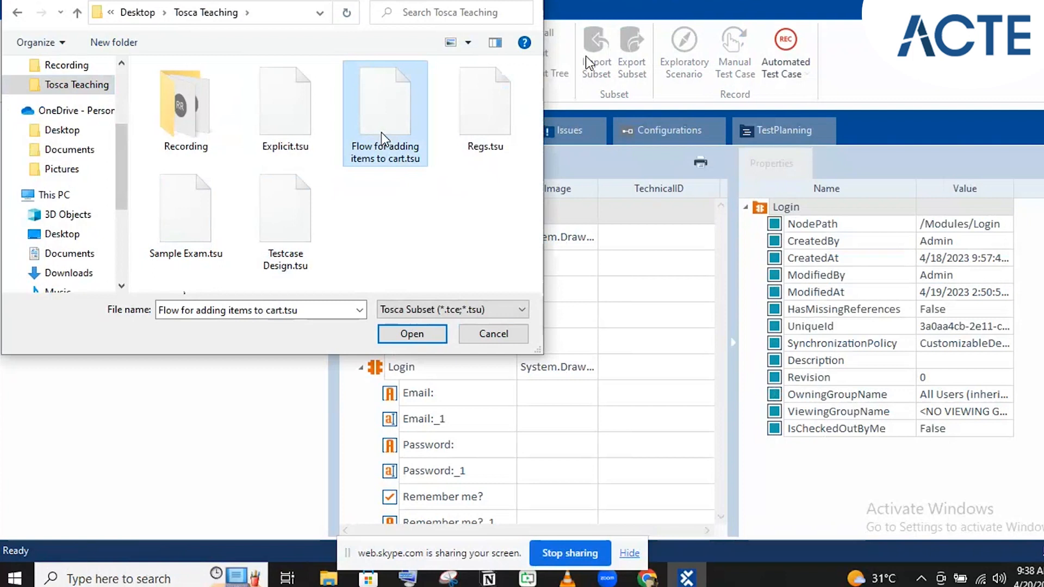
click(256, 246)
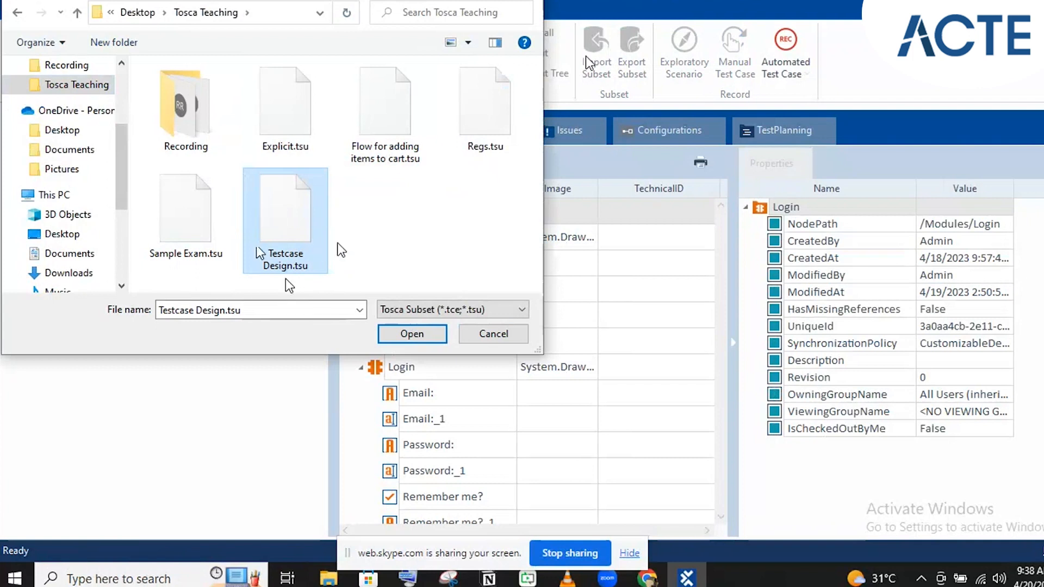
click(430, 335)
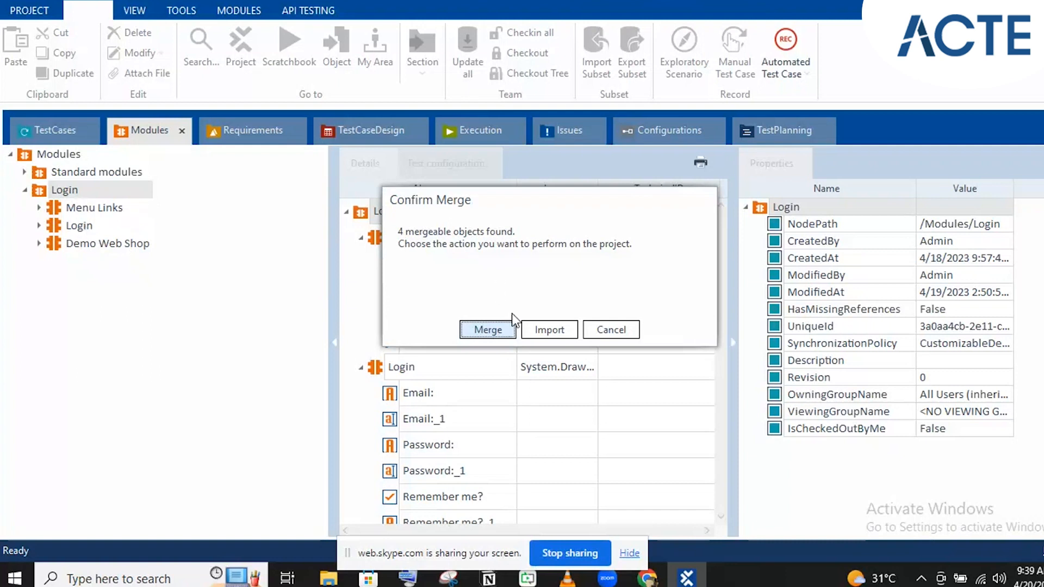
click(488, 329)
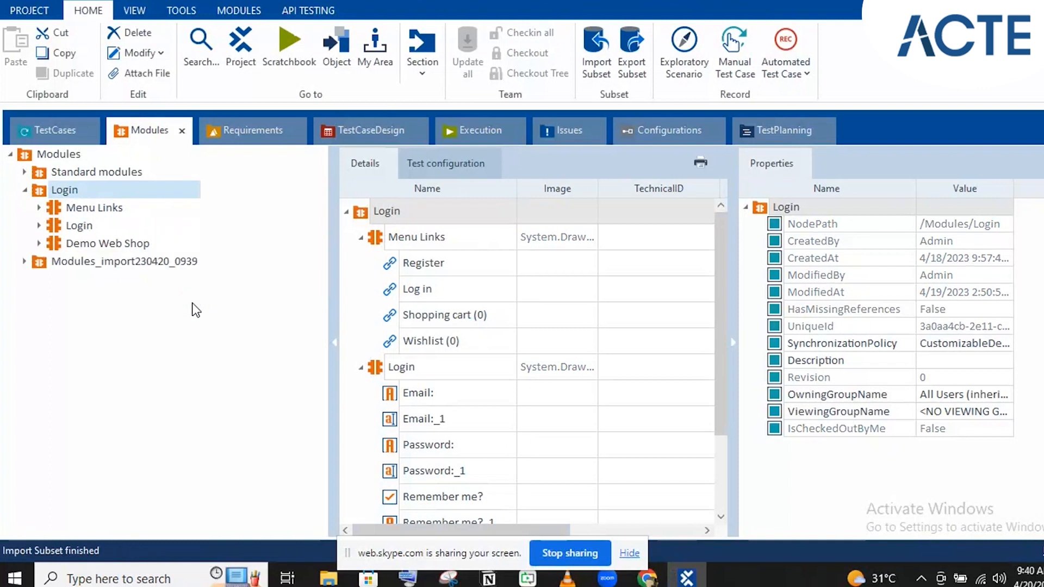
Expand the imported modules folder and examine Options and Menus in Home page and its Login Page module.
click(25, 262)
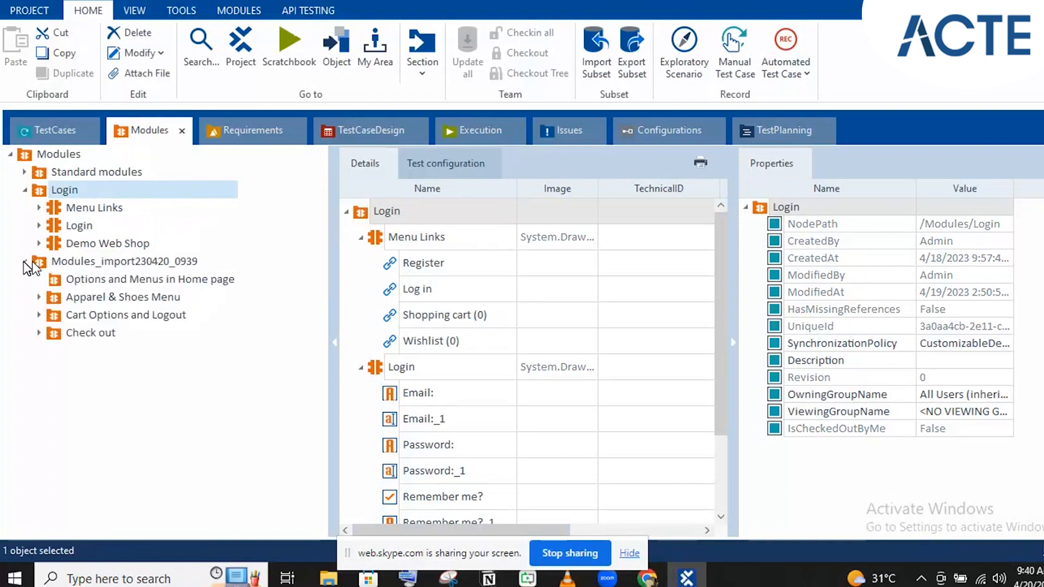
click(105, 281)
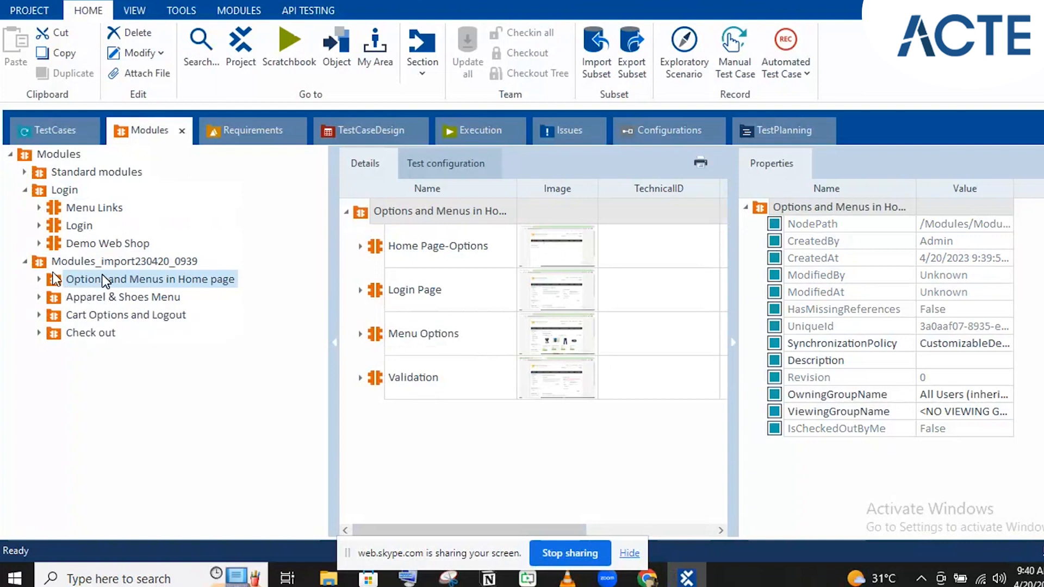
click(25, 173)
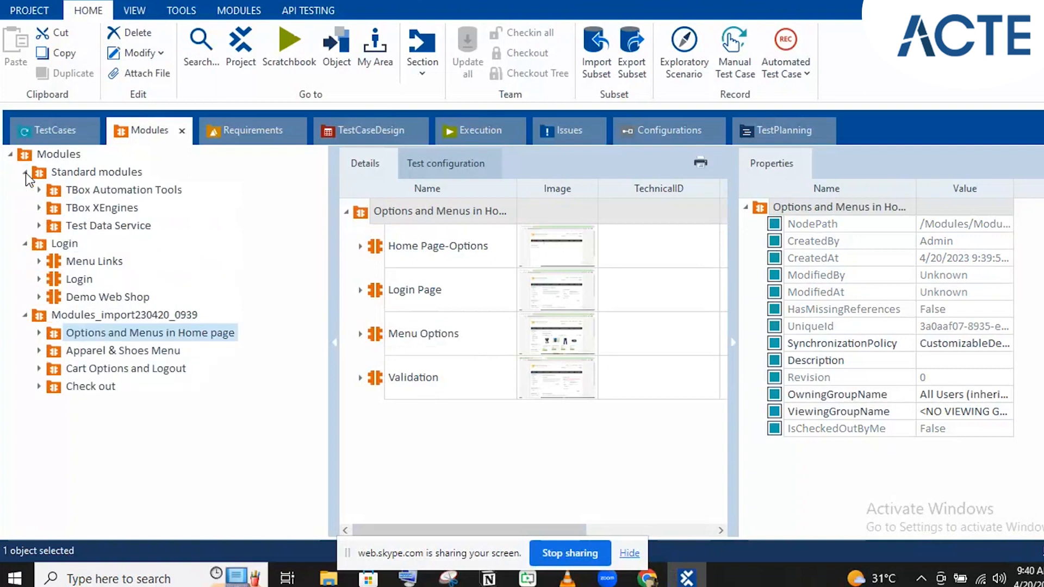
click(39, 333)
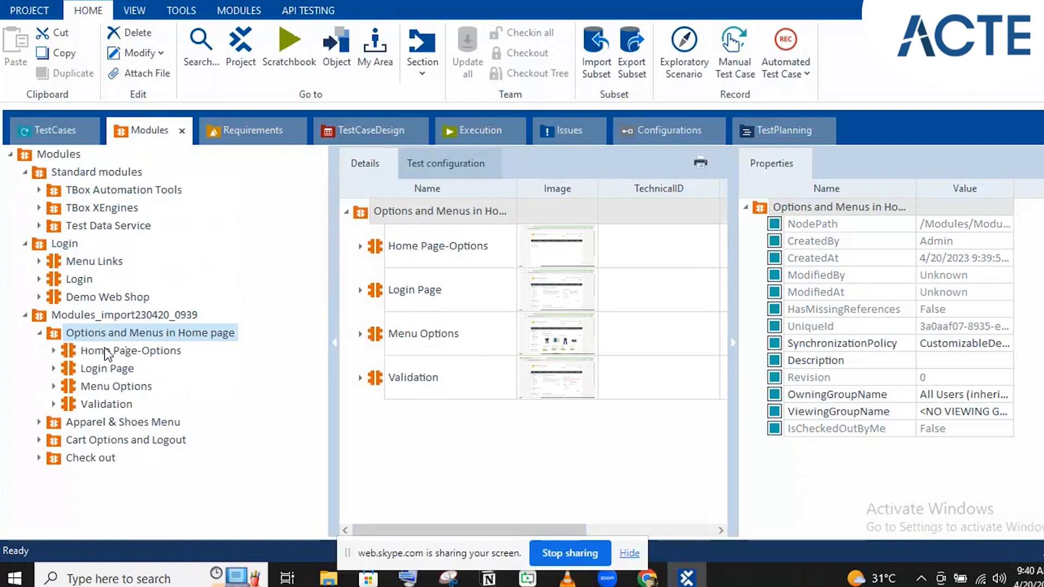
click(102, 369)
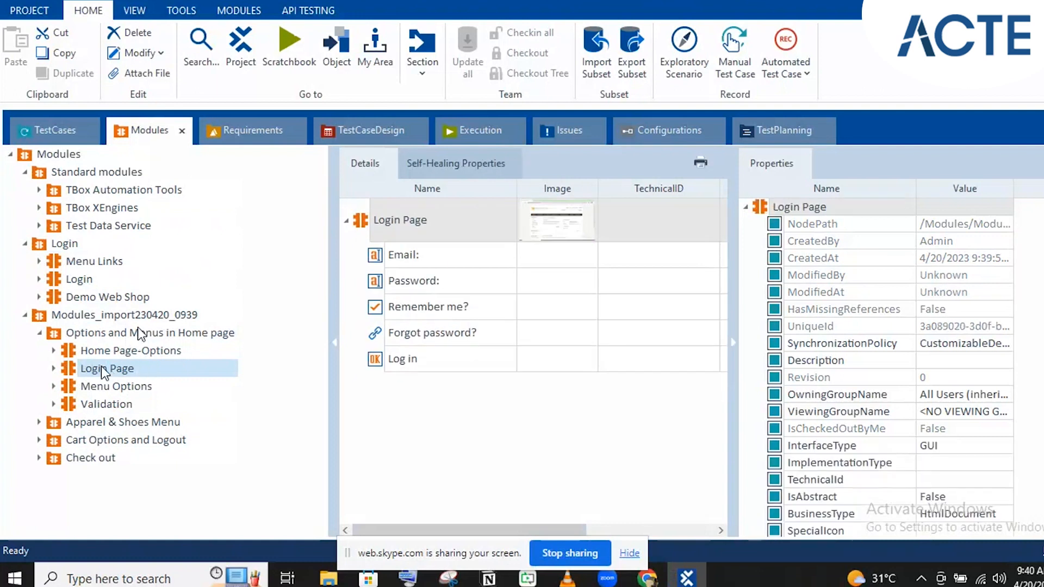
Compare the existing Login module with the imported Login Page module, also viewing the TBox Automation Tools subfolders.
click(83, 280)
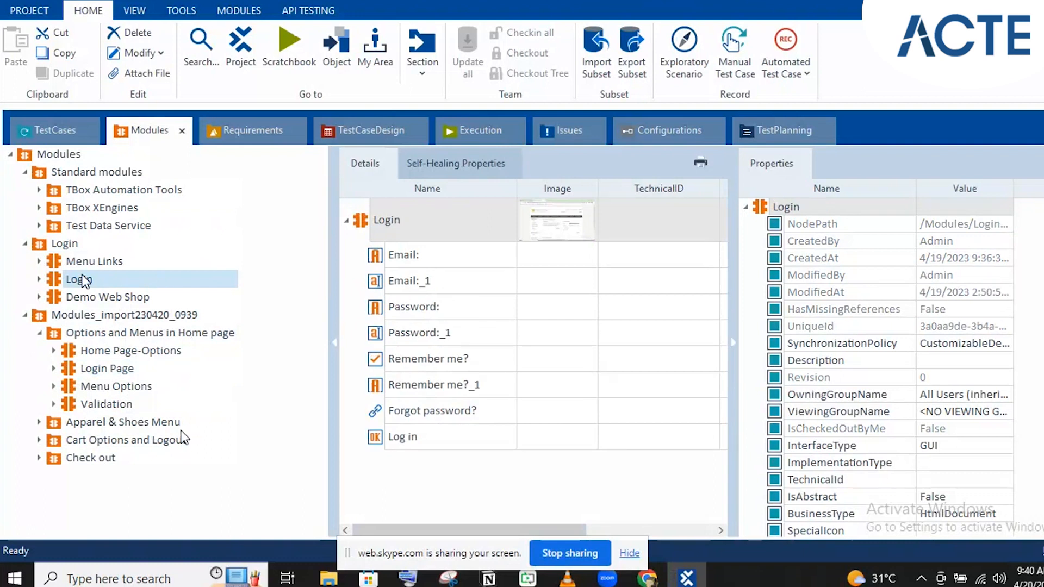
click(38, 190)
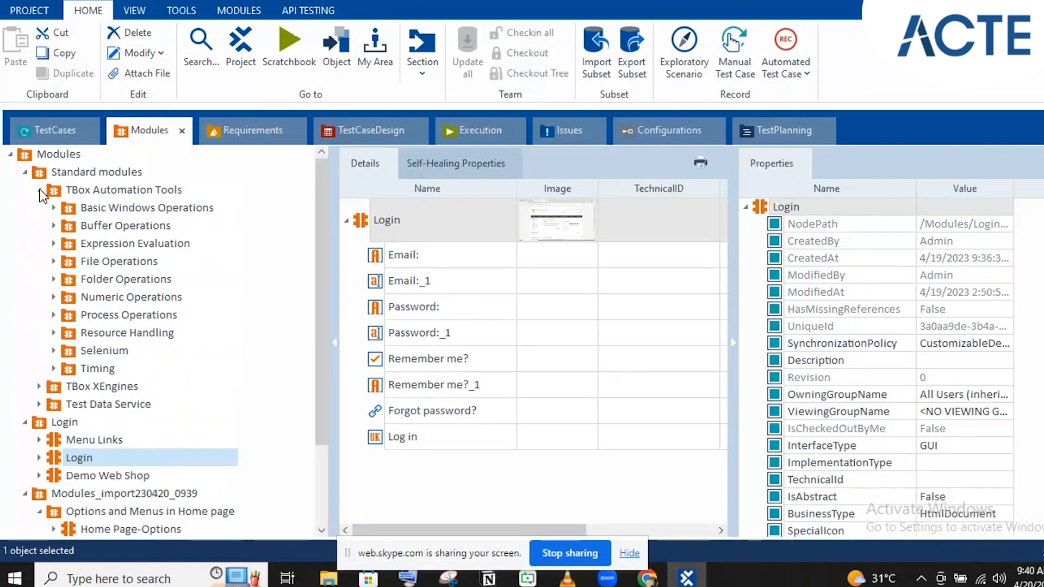
click(35, 189)
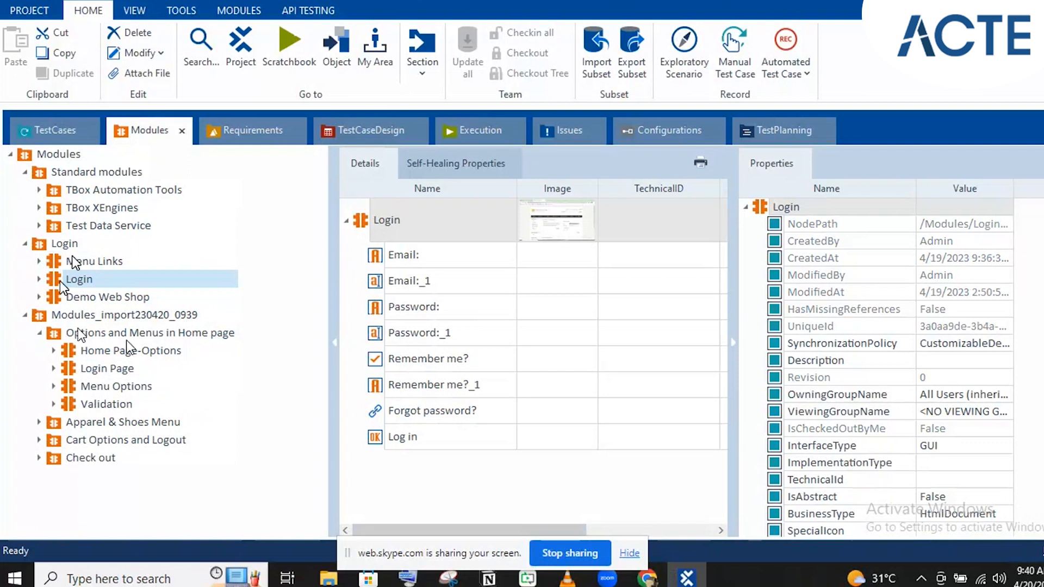
click(107, 365)
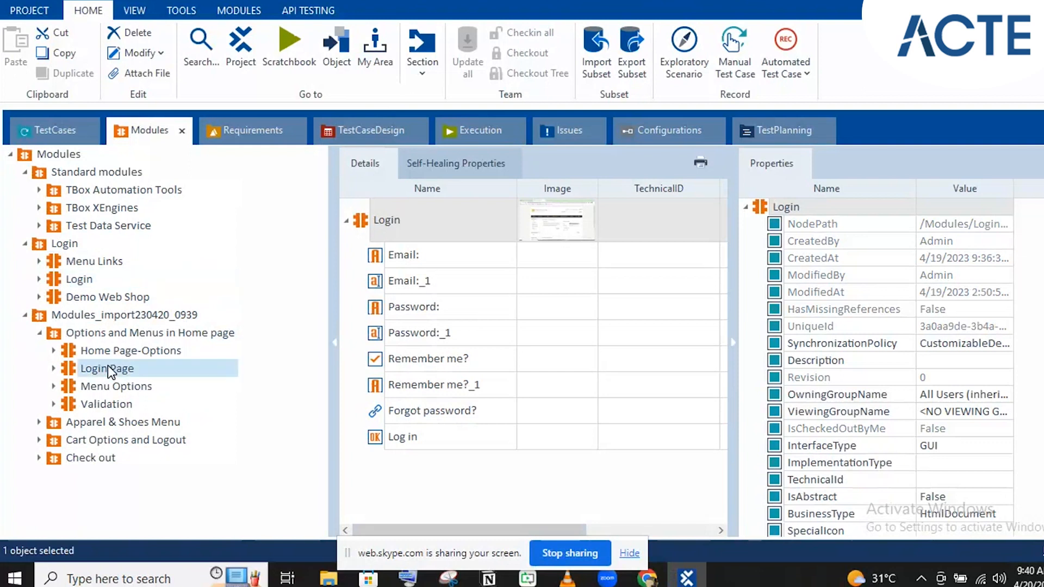
View the attributes of the existing Login module and the imported Login Page module side by side in turn.
click(84, 280)
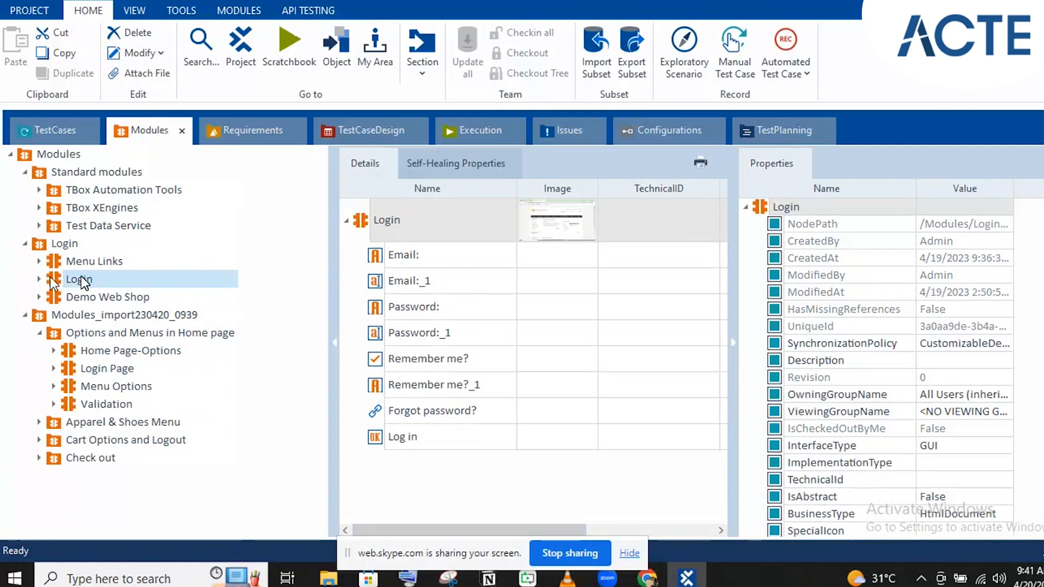
click(89, 372)
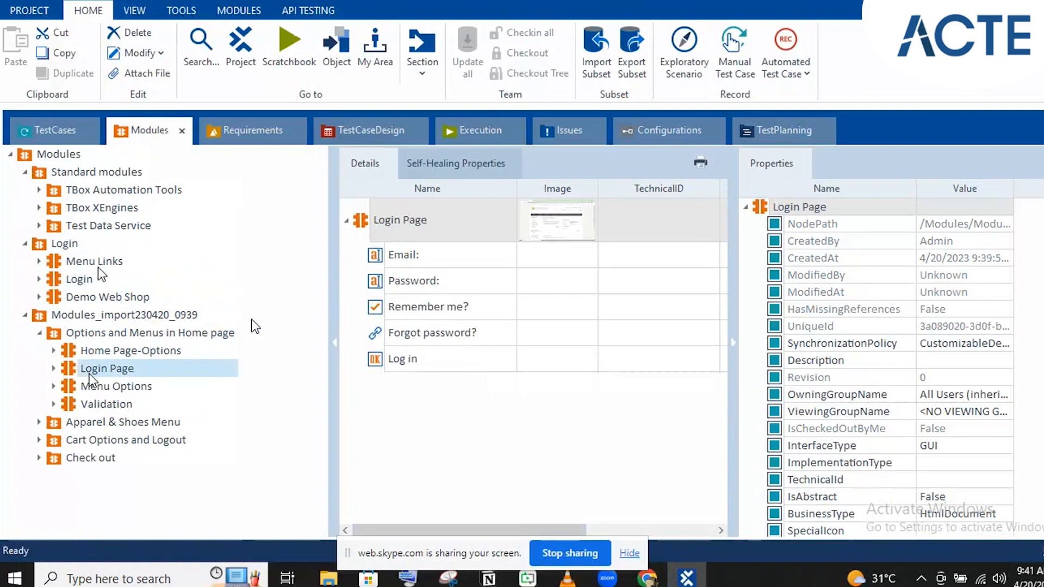
click(81, 280)
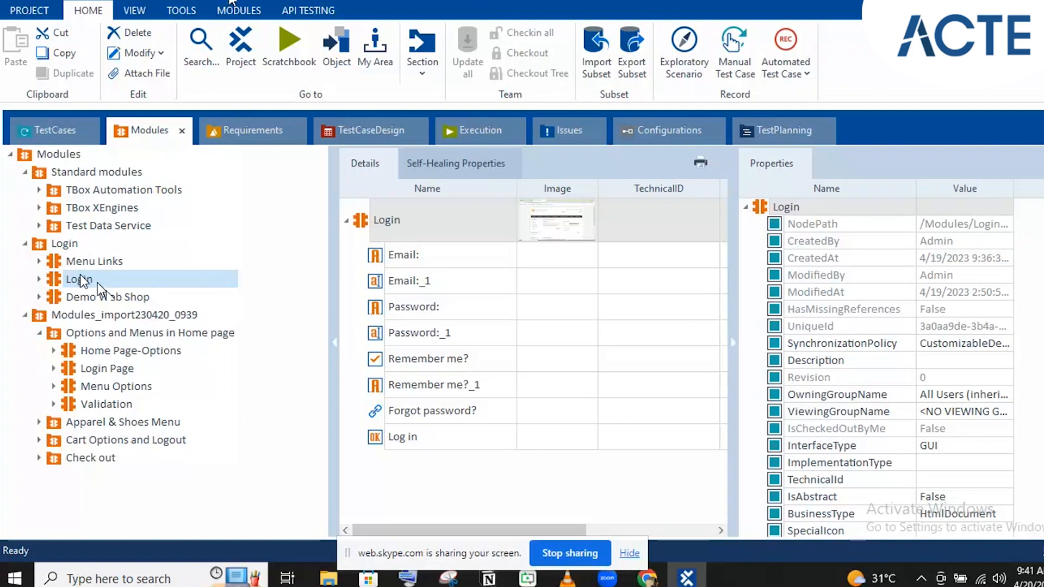
Select both the Login and Login Page modules and open them in a maximized Module Merge Assistant.
click(231, 11)
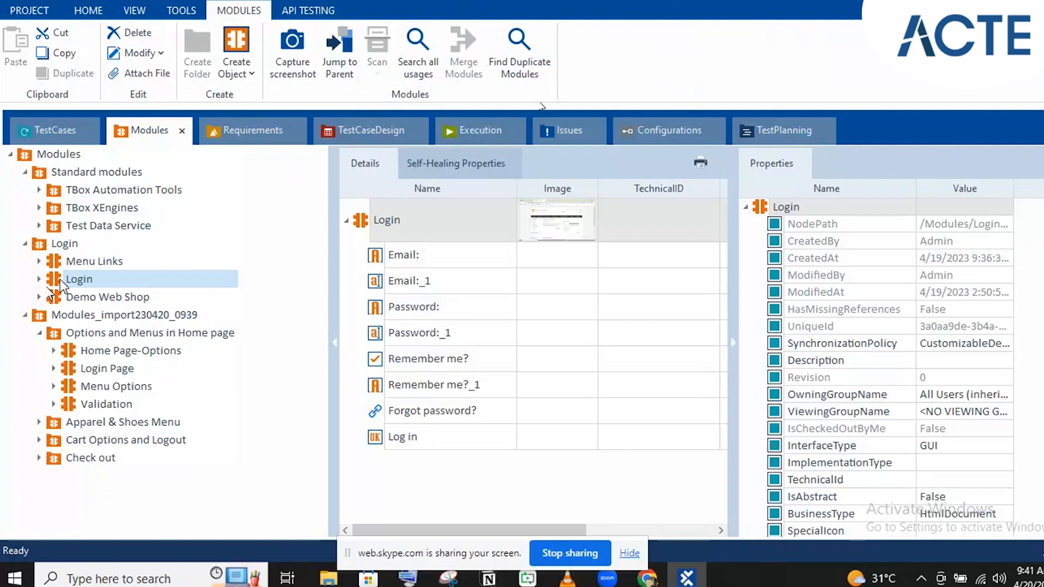
ctrl+click(101, 369)
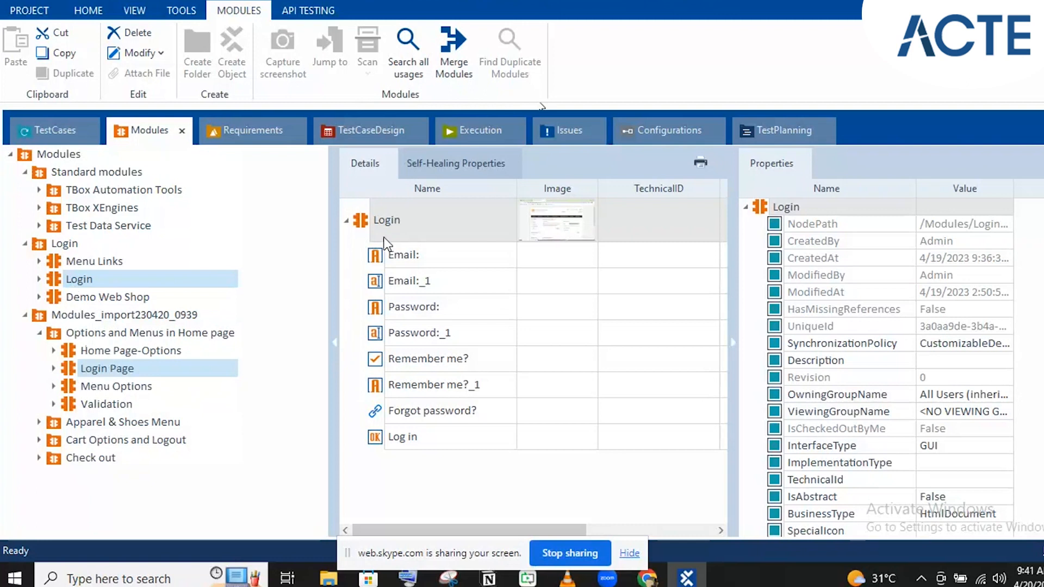
click(441, 68)
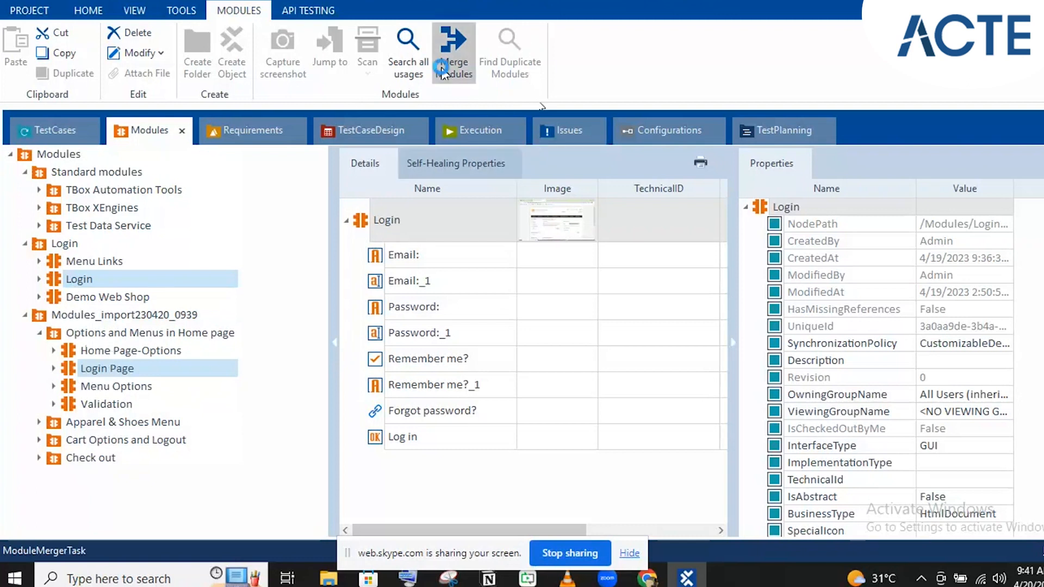
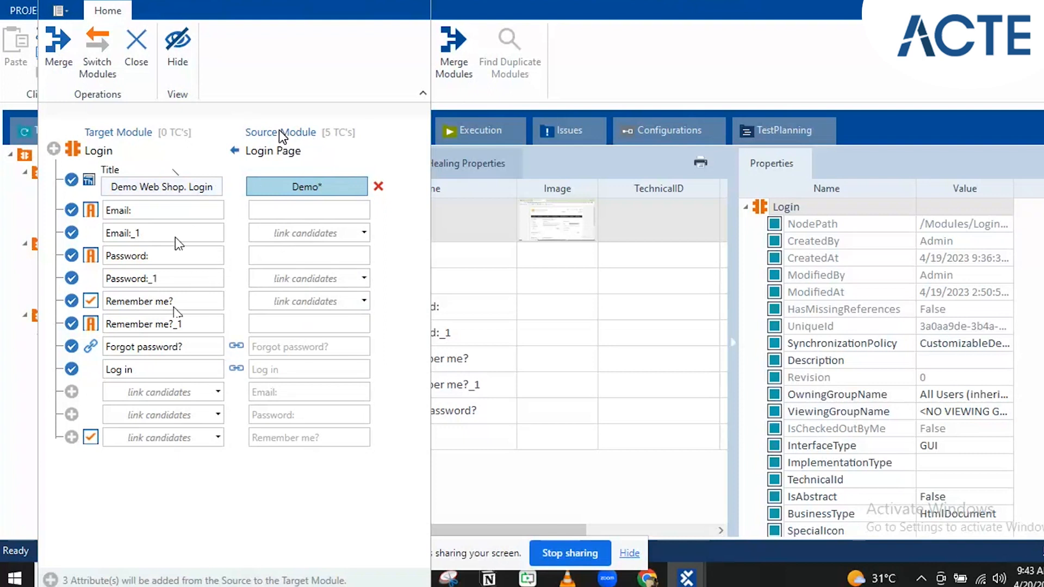
click(375, 1)
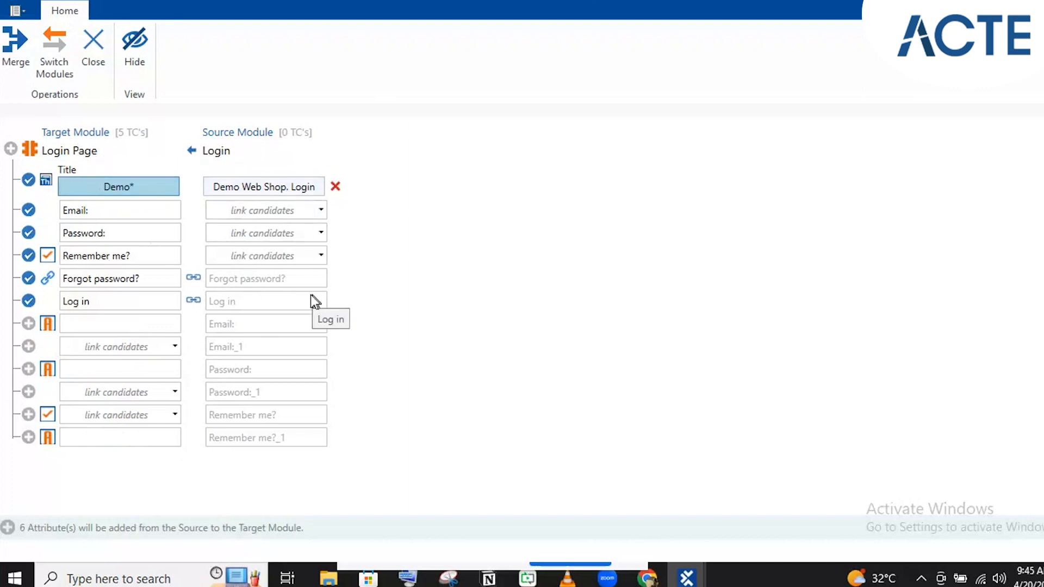
Switch the merge direction back and forth, finishing with Login as the target module and Login Page as the source.
click(61, 34)
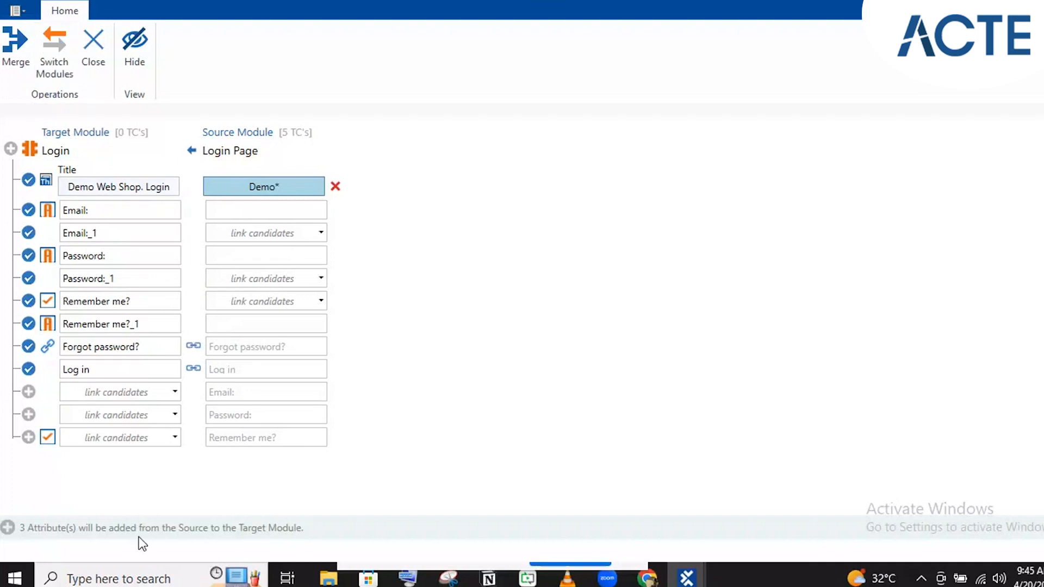
click(56, 38)
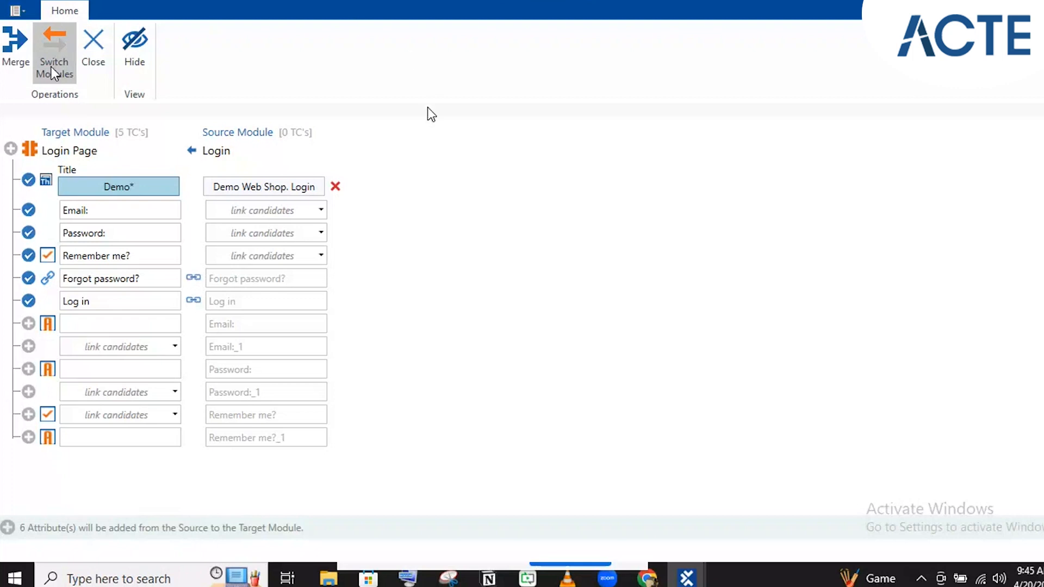
click(55, 51)
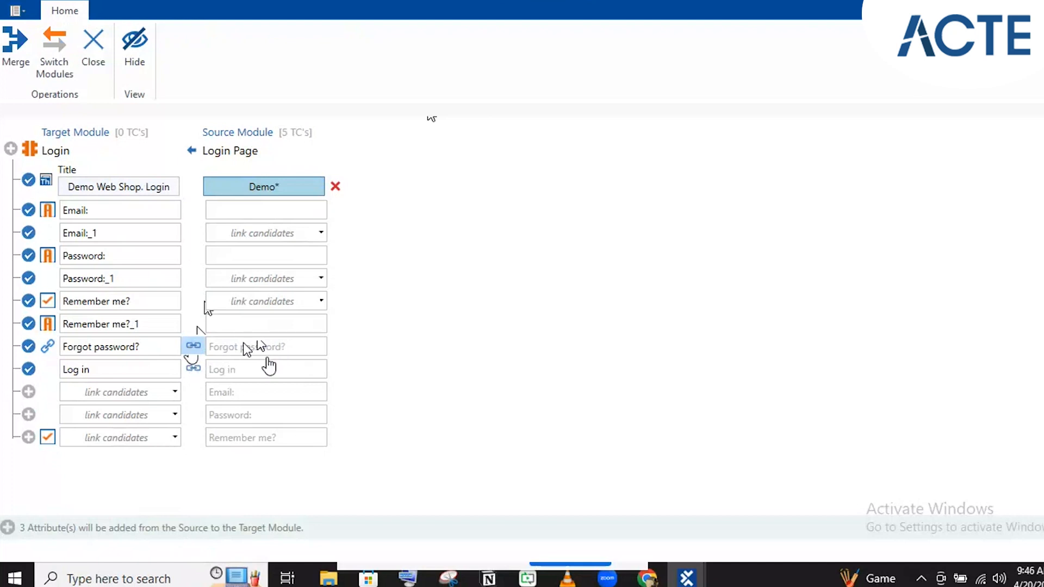
Unlink the Forgot password? attributes and link the target's Email:_1 to the source's Email: attribute.
click(193, 346)
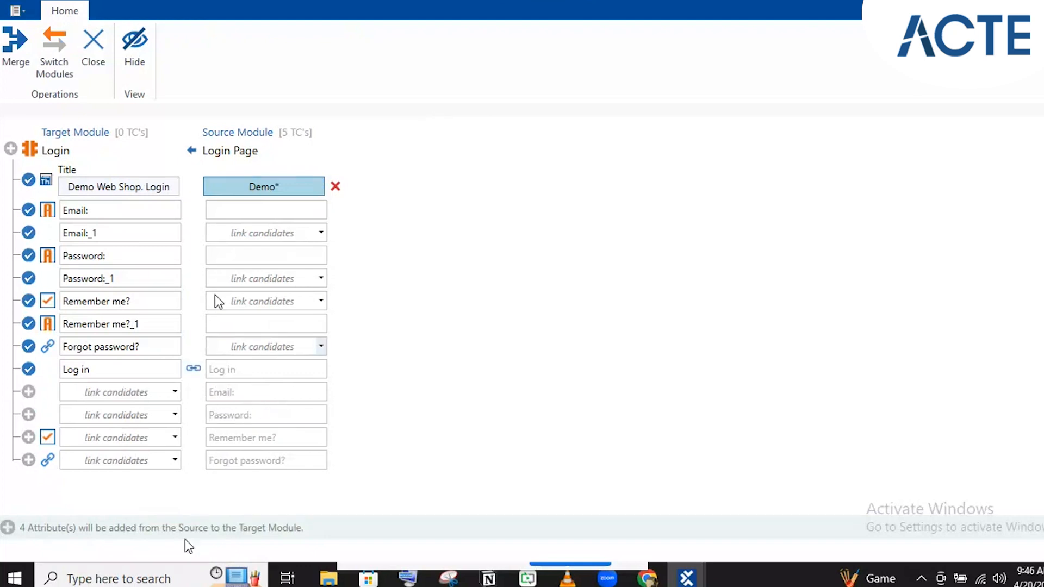
click(255, 236)
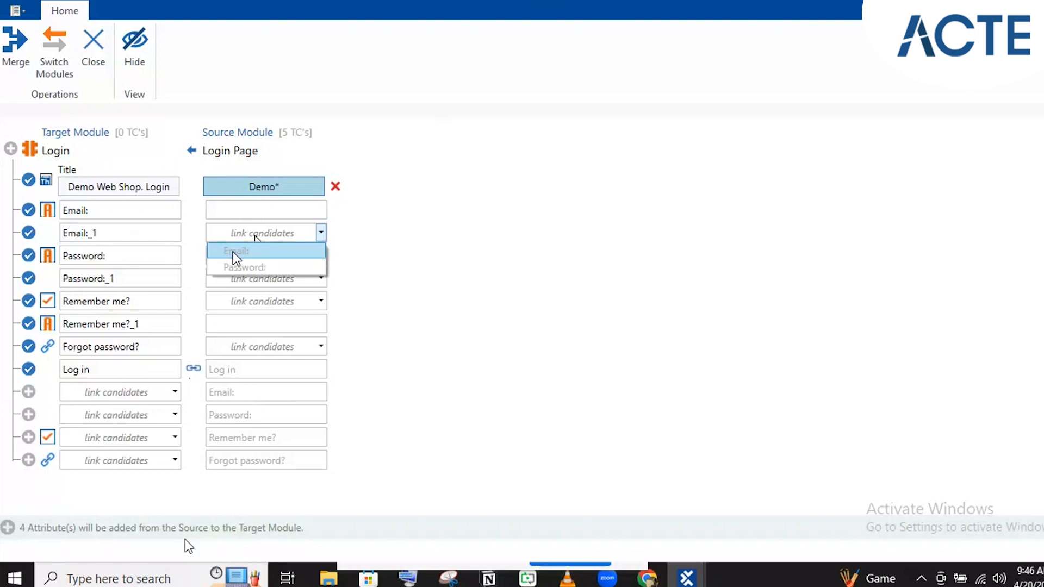
click(233, 253)
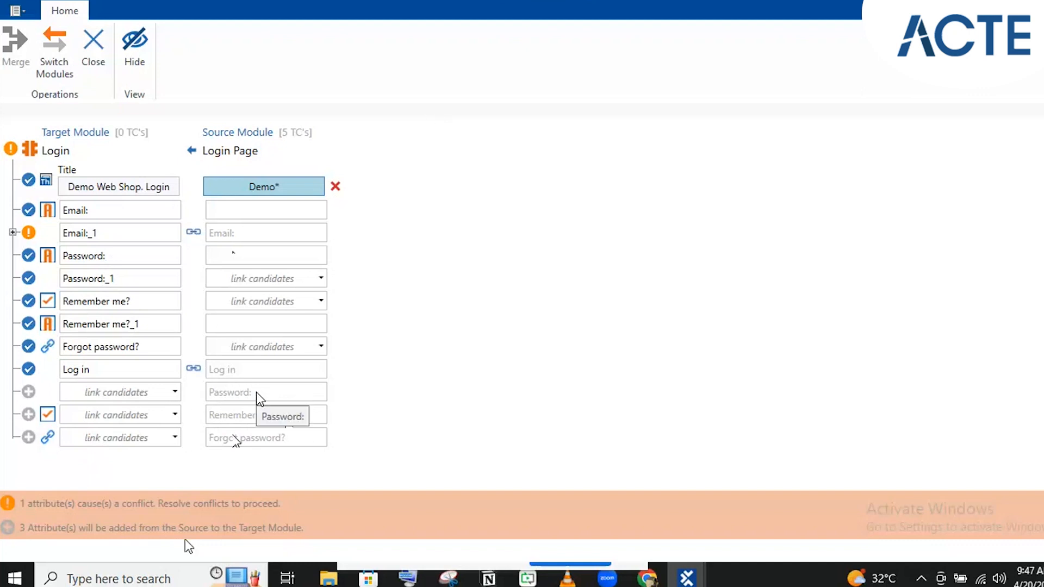
Link the target's Password:_1 to the source's Password:, and Remember me? to the source's Remember me?
click(264, 280)
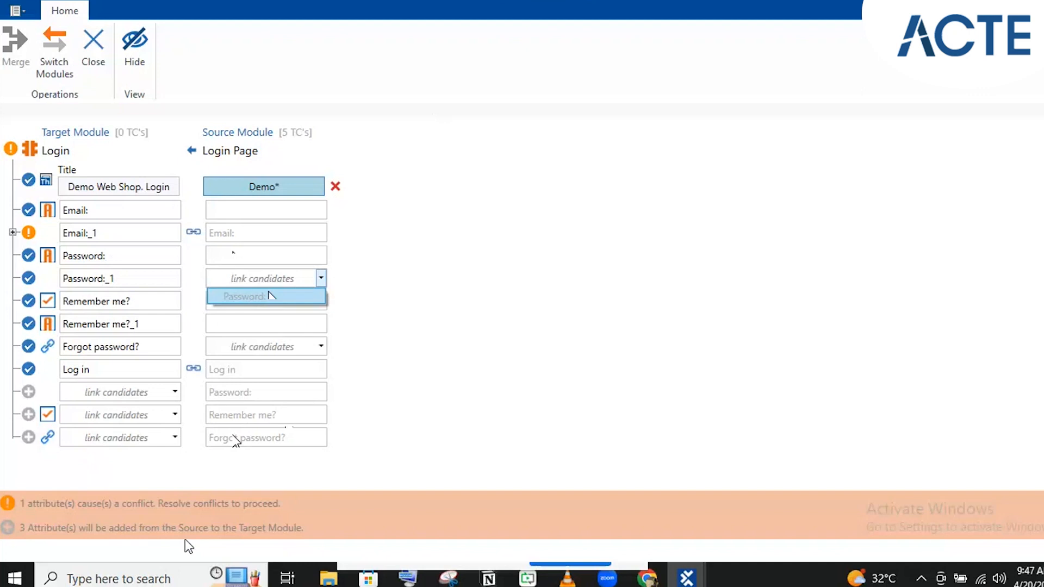
click(399, 335)
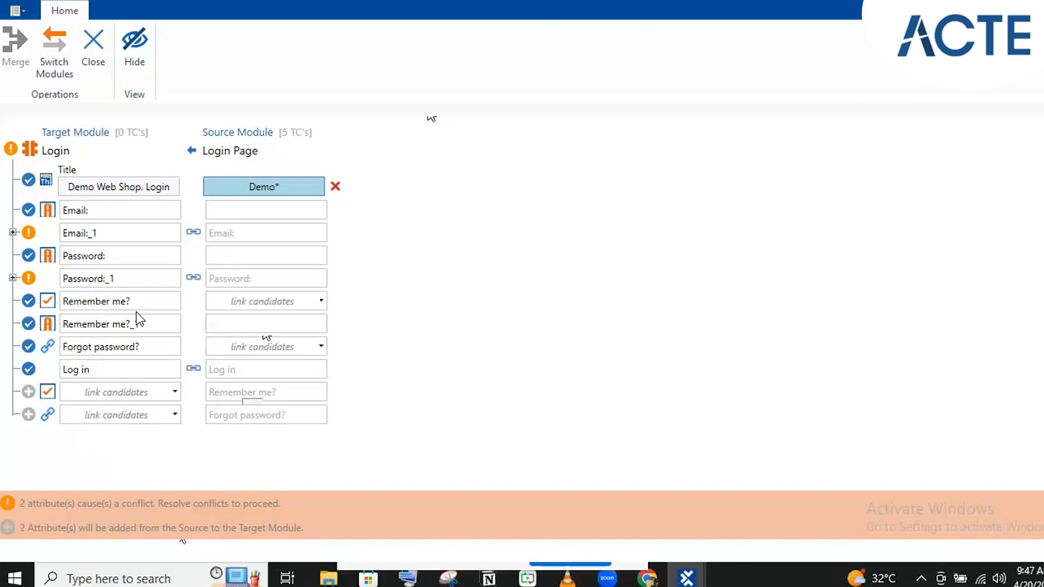
click(266, 304)
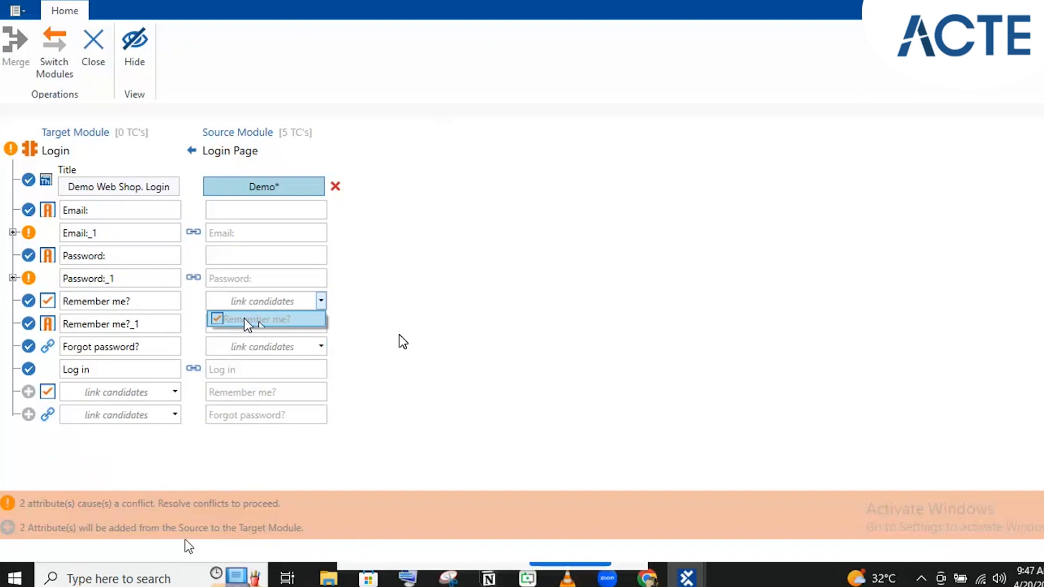
click(478, 312)
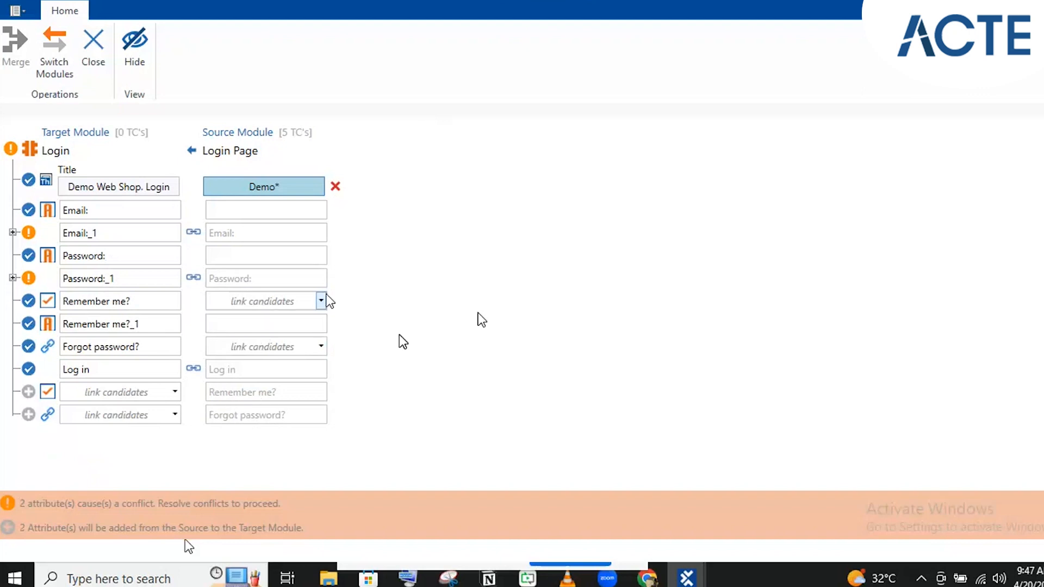
click(325, 305)
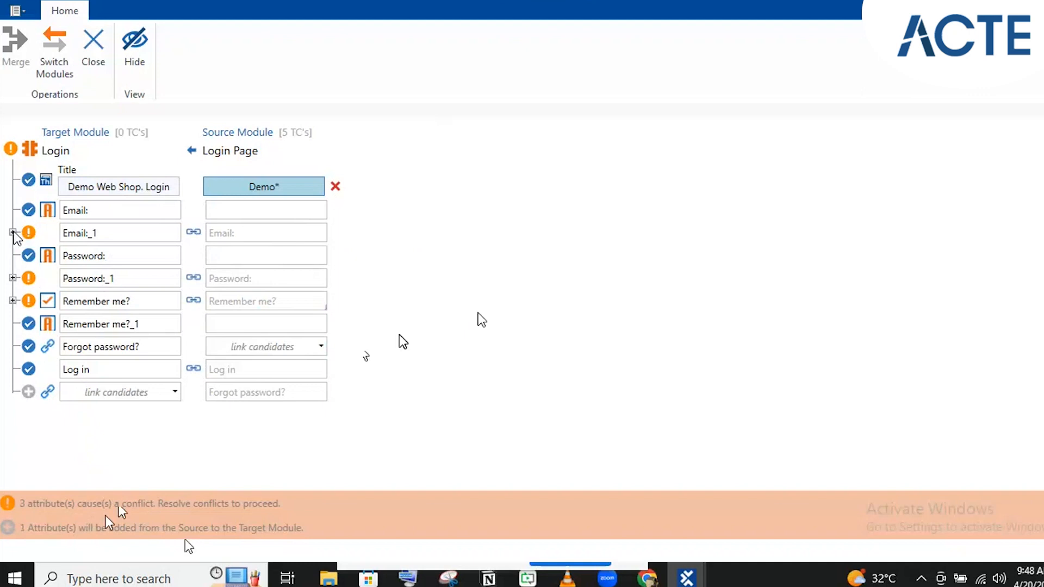
Expand the Email:_1 conflict to examine its Id, SelfHealingData and Name properties.
click(13, 233)
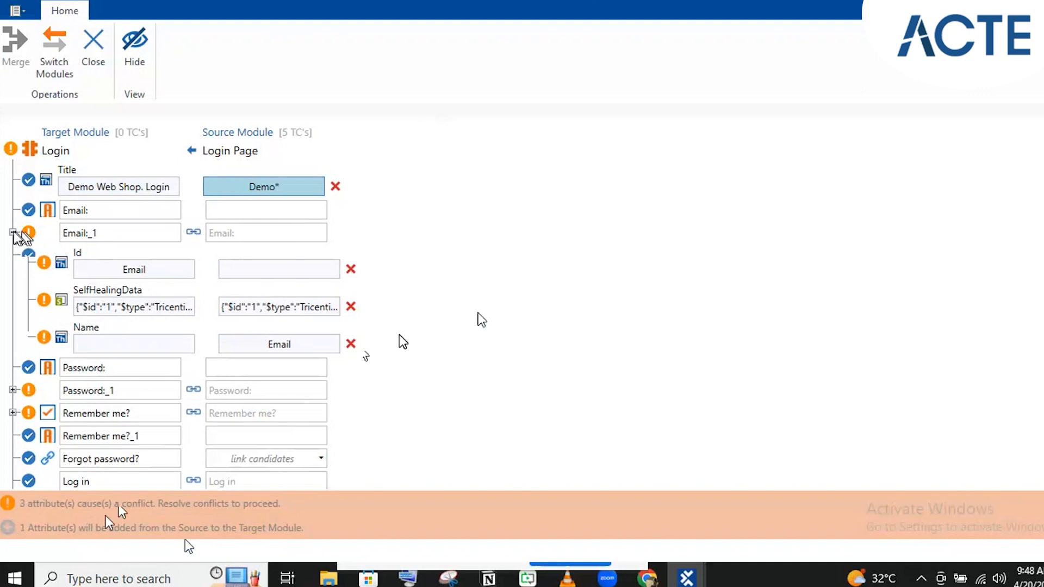
click(101, 271)
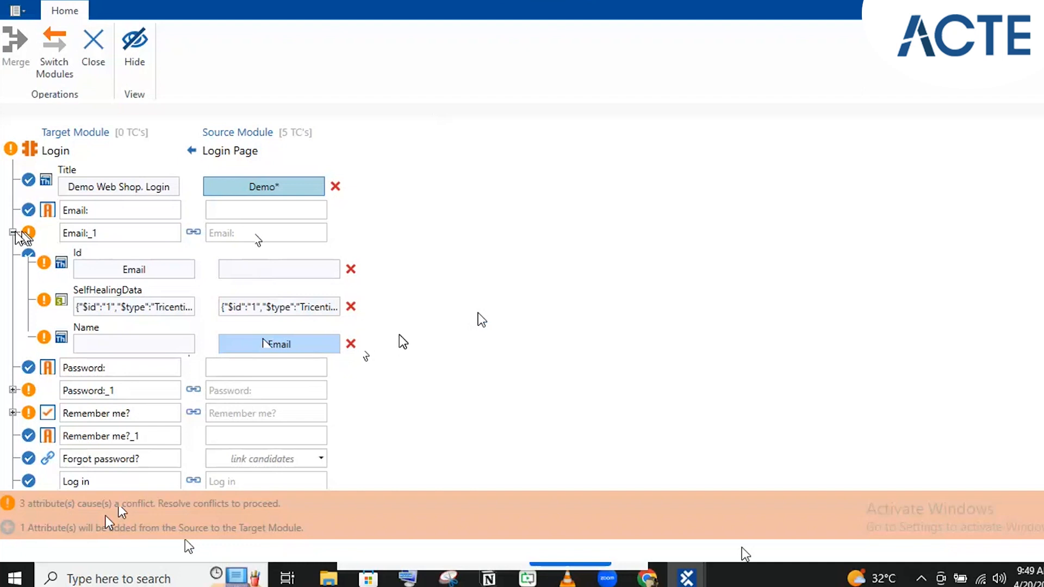
Switch to Chrome to view the Demo Web Shop home page, and return to the Module Merge Assistant.
mouse_move(687, 577)
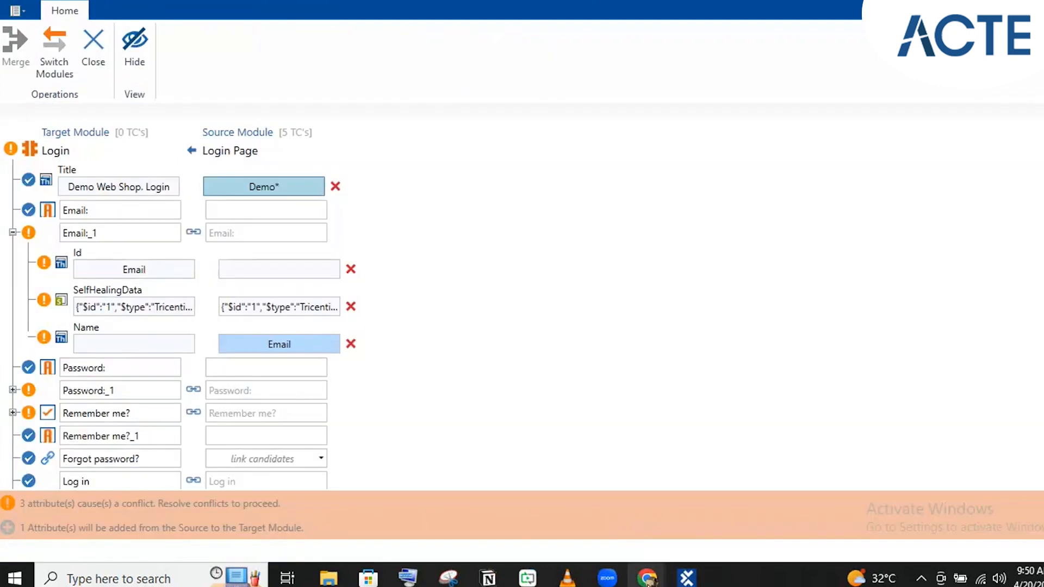
mouse_move(647, 577)
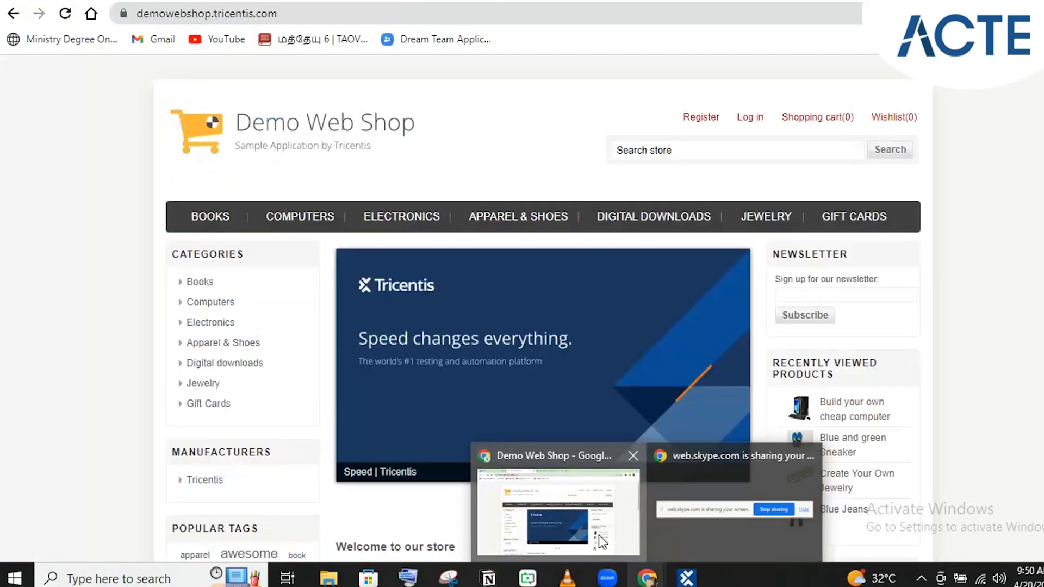
click(599, 535)
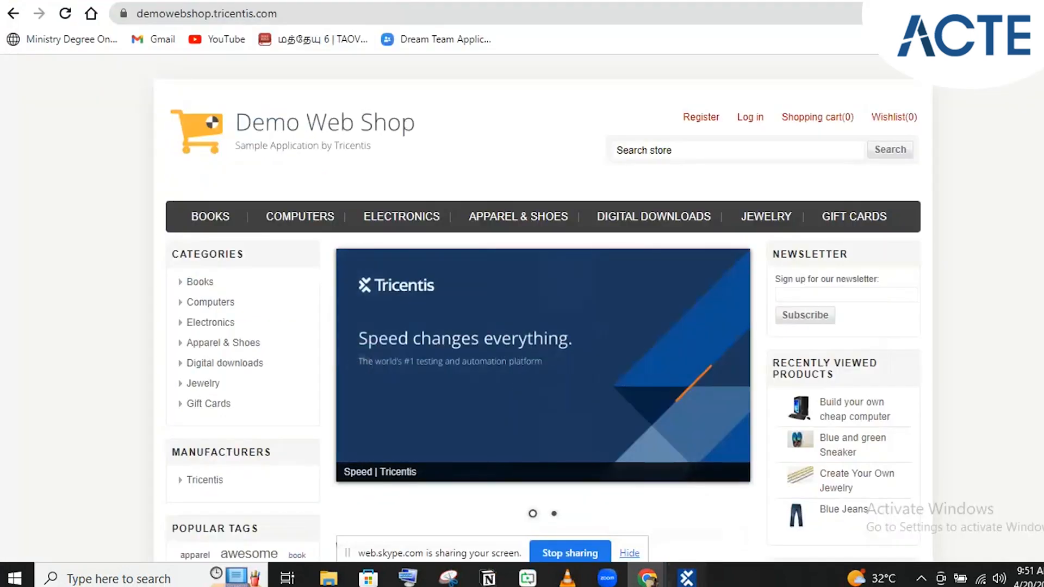
mouse_move(687, 578)
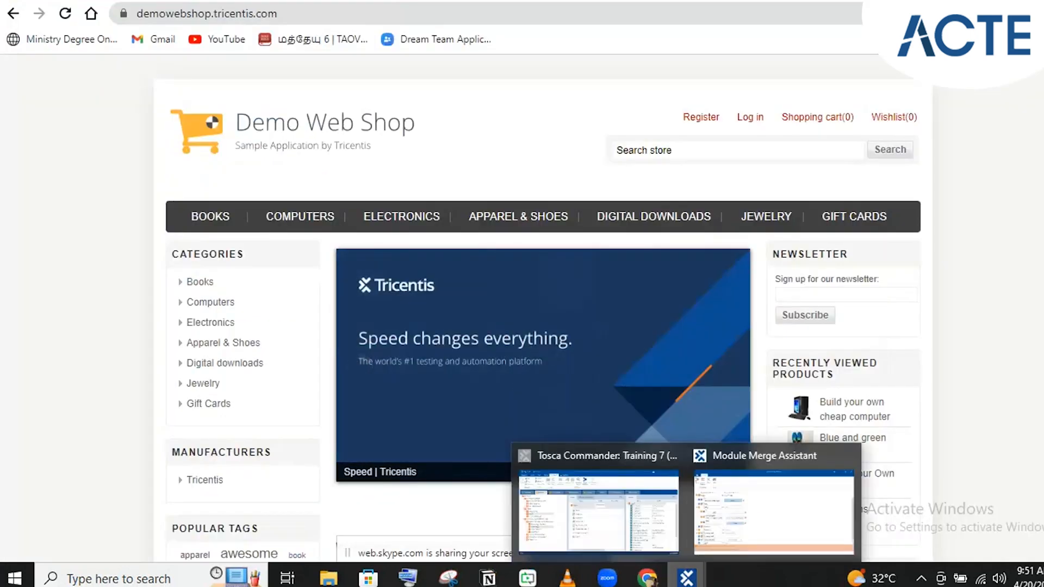
click(755, 492)
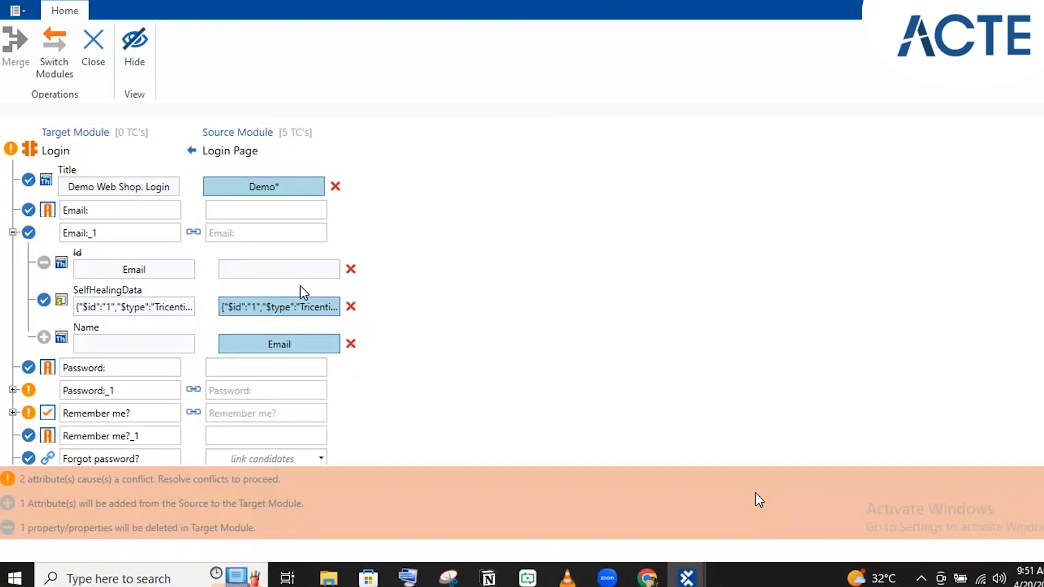
Resolve the Email:_1 conflict using the source's empty Id and the target's SelfHealingData.
click(263, 271)
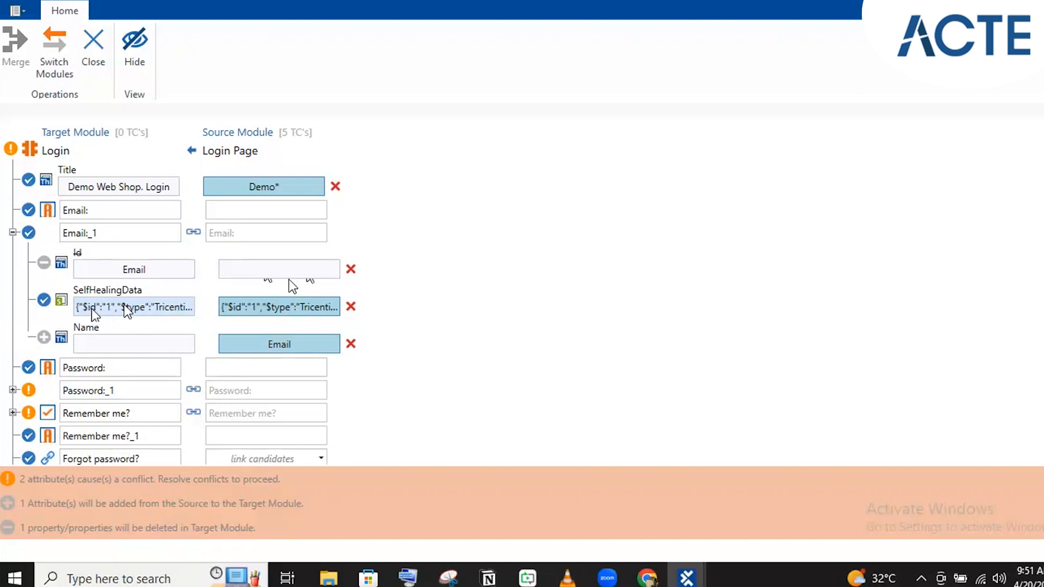
mouse_move(687, 576)
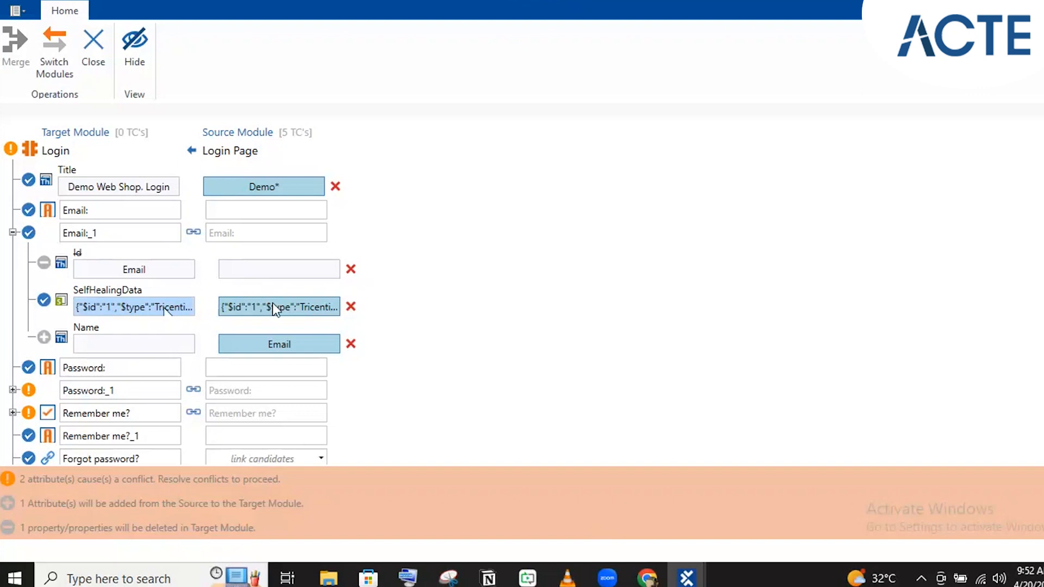
click(145, 312)
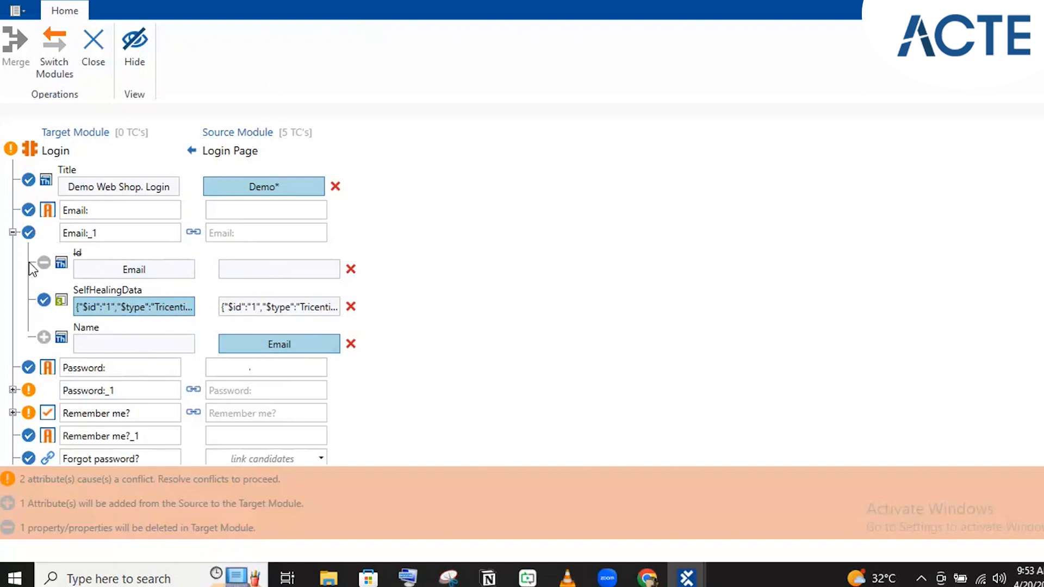
Expand the Password:_1 conflict and look through the remaining attributes in the merge list.
click(12, 390)
scroll(325, 344, down, 3)
scroll(326, 344, up, 3)
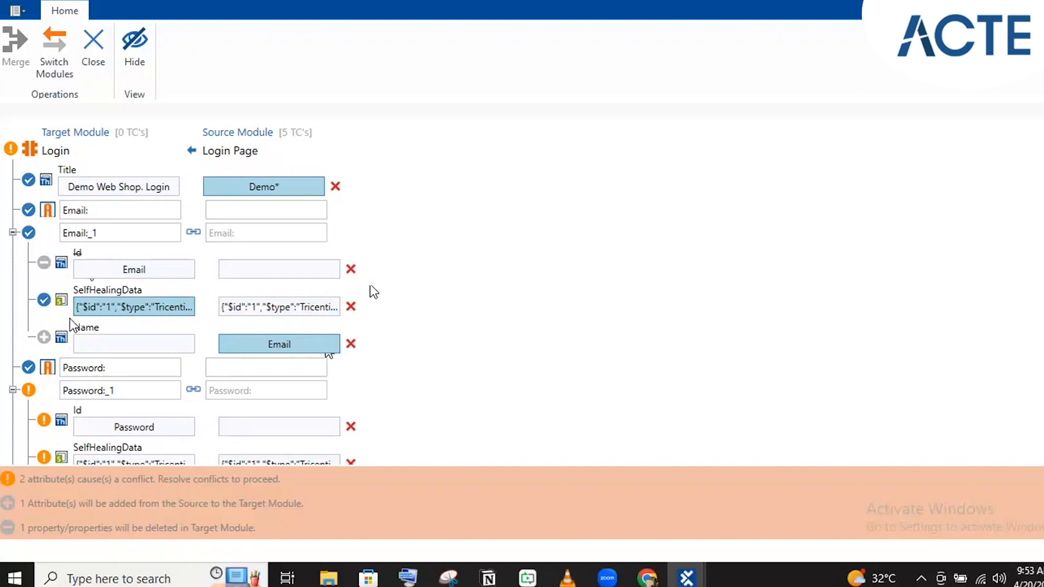
Keep the target's Id value Email for Email:_1, and choose the target's empty Name over the source's Email.
click(131, 278)
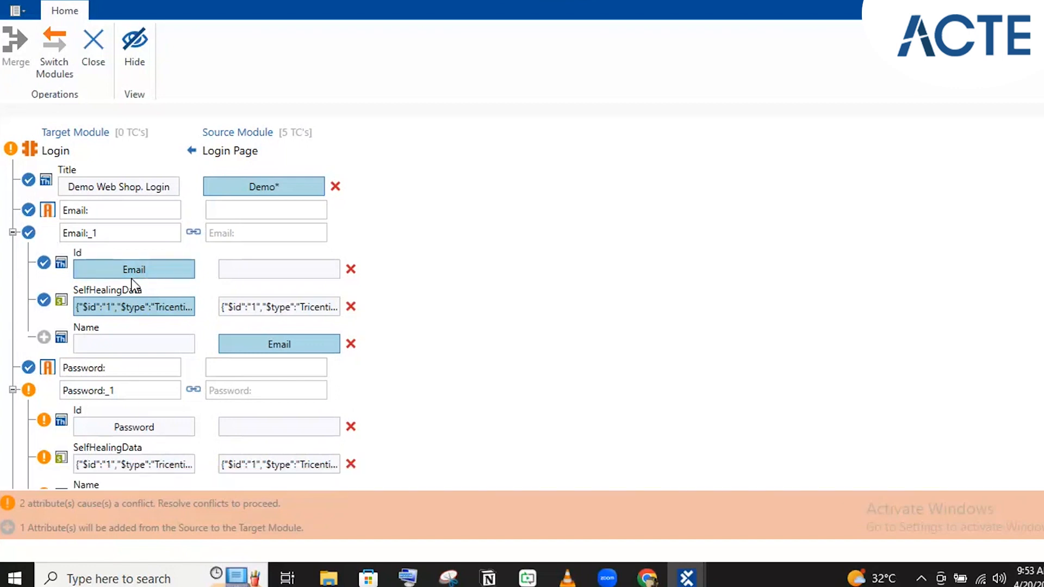
click(134, 354)
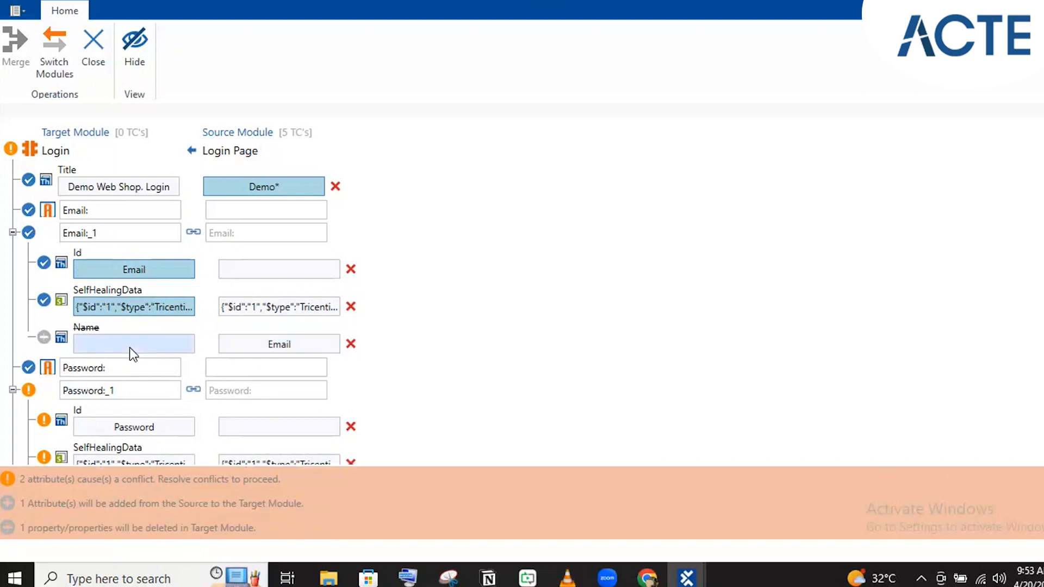
click(250, 344)
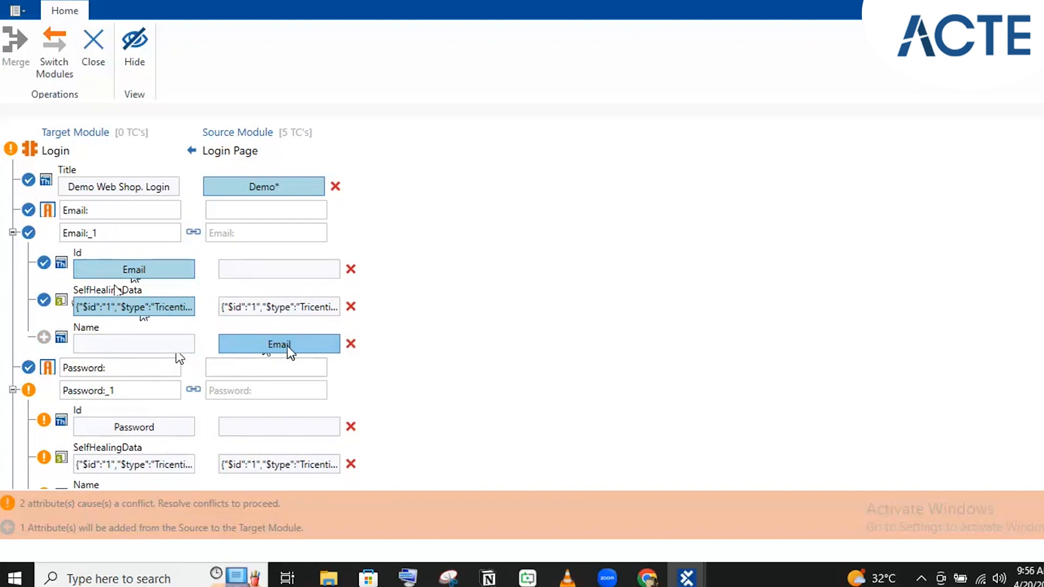
click(107, 347)
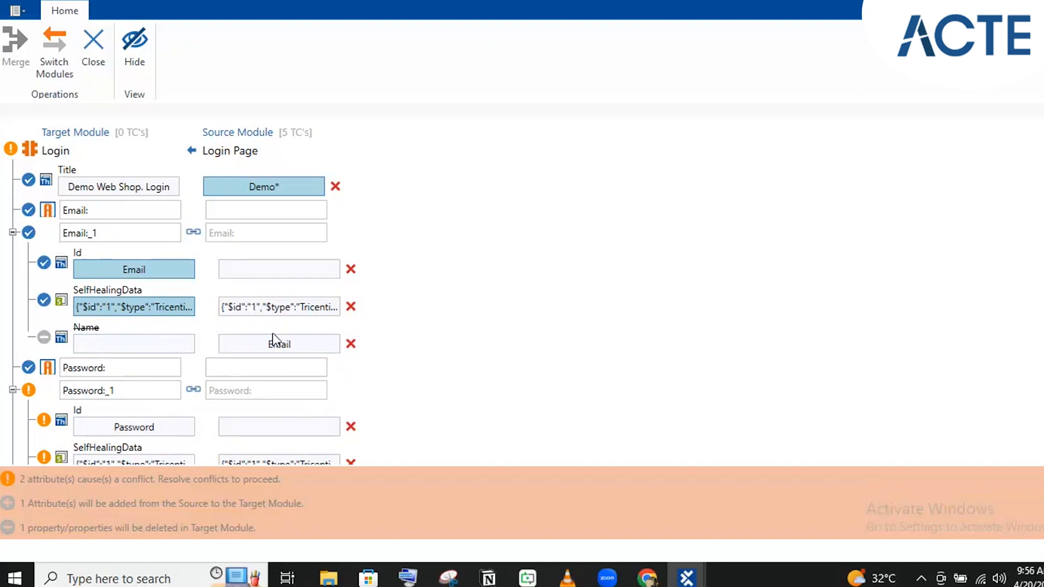
Resolve the Password:_1 conflict by keeping the target's SelfHealingData, the target's Id Password and the target's empty Name.
scroll(273, 333, down, 3)
scroll(601, 345, down, 2)
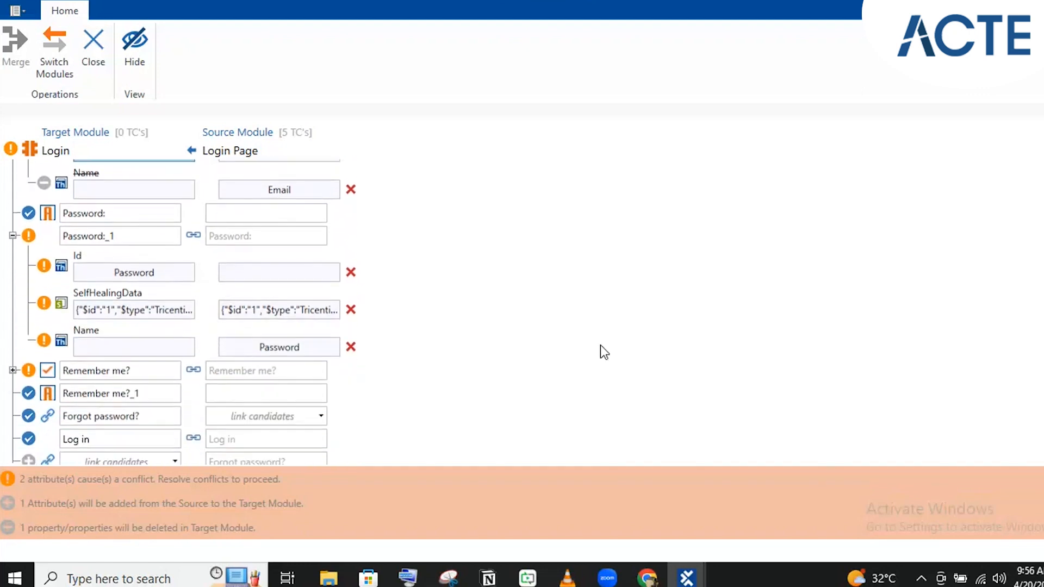
click(164, 305)
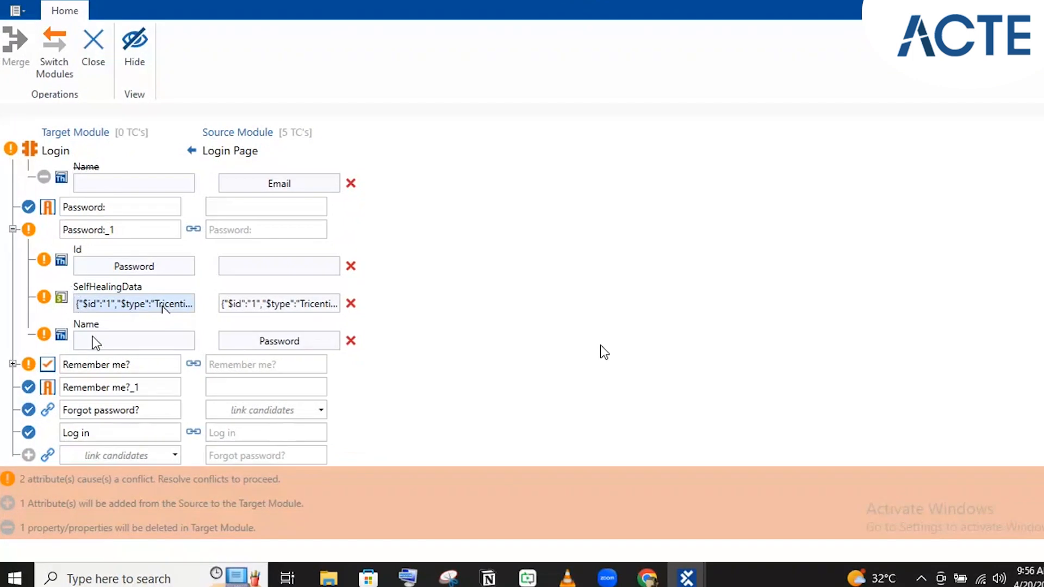
click(162, 306)
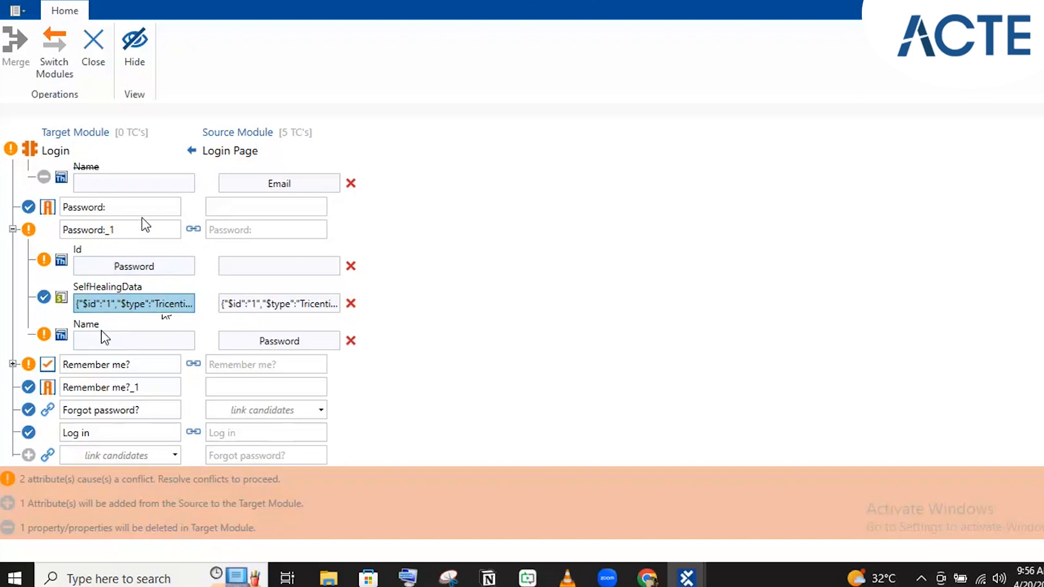
click(133, 271)
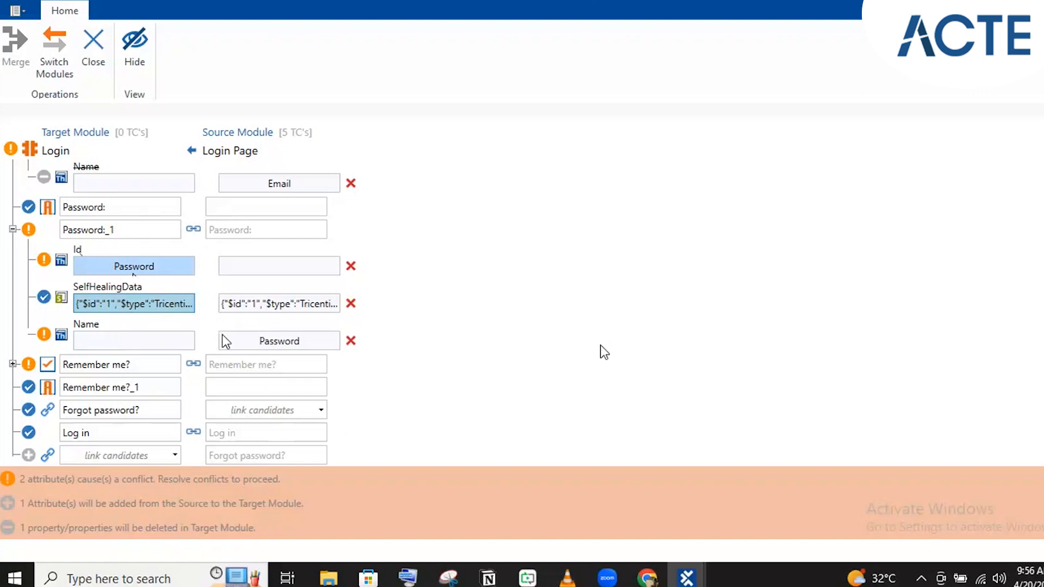
click(141, 341)
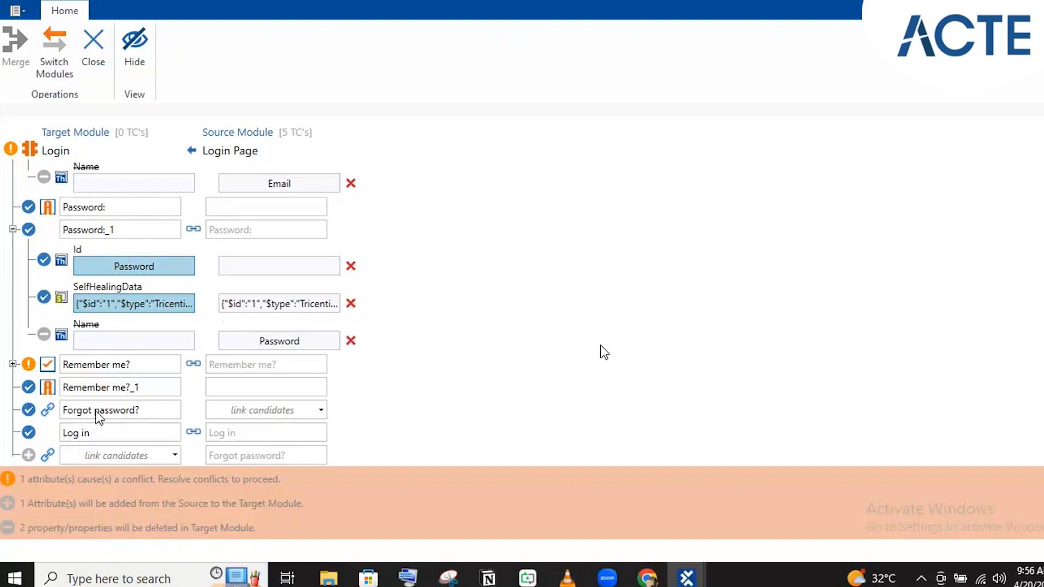
Resolve the Remember me? conflict using the target's Id RememberMe, the target's SelfHealingData and the source's Name RememberMe.
click(12, 364)
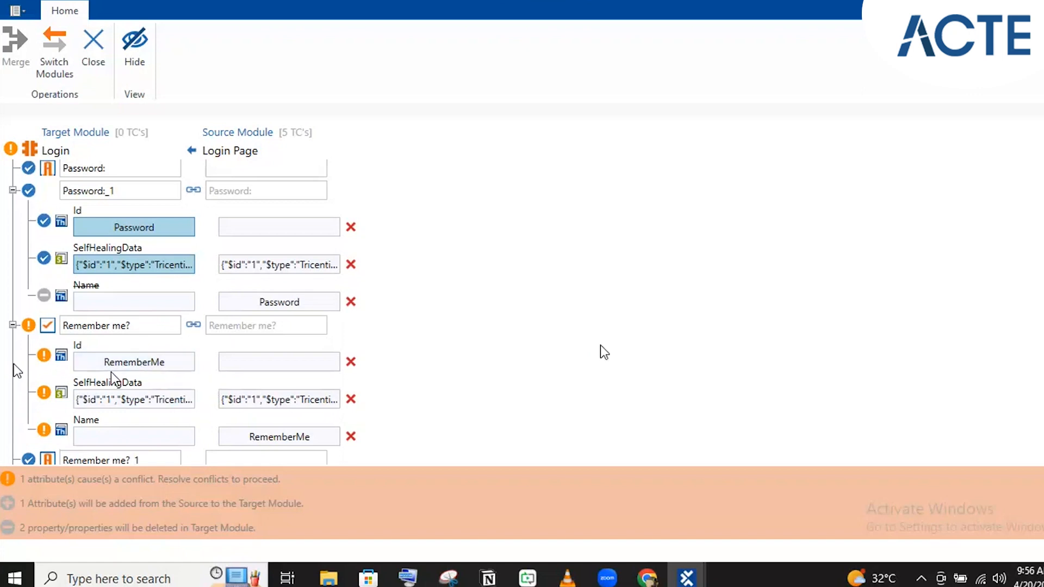
click(240, 435)
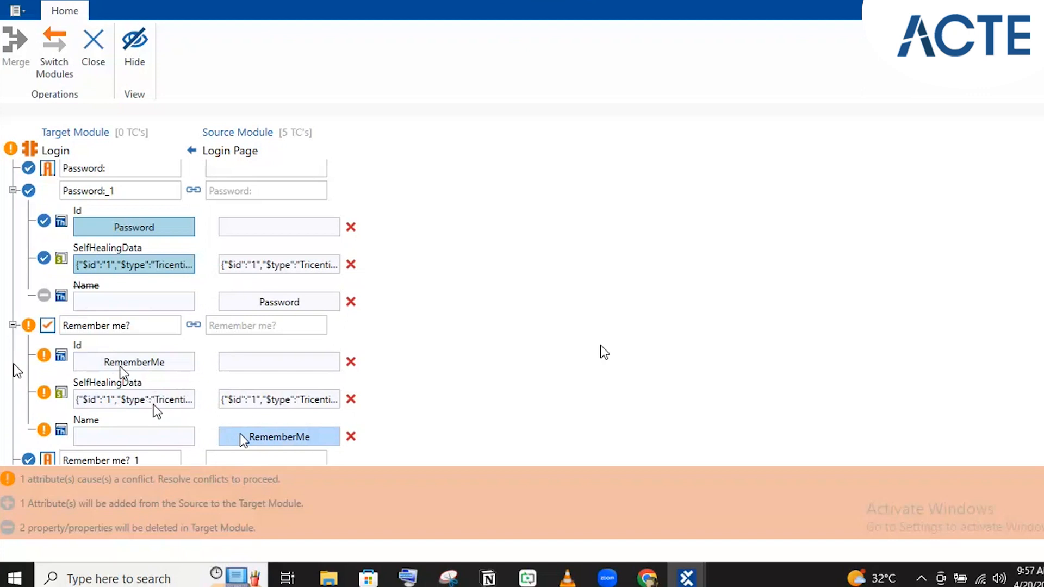
click(119, 367)
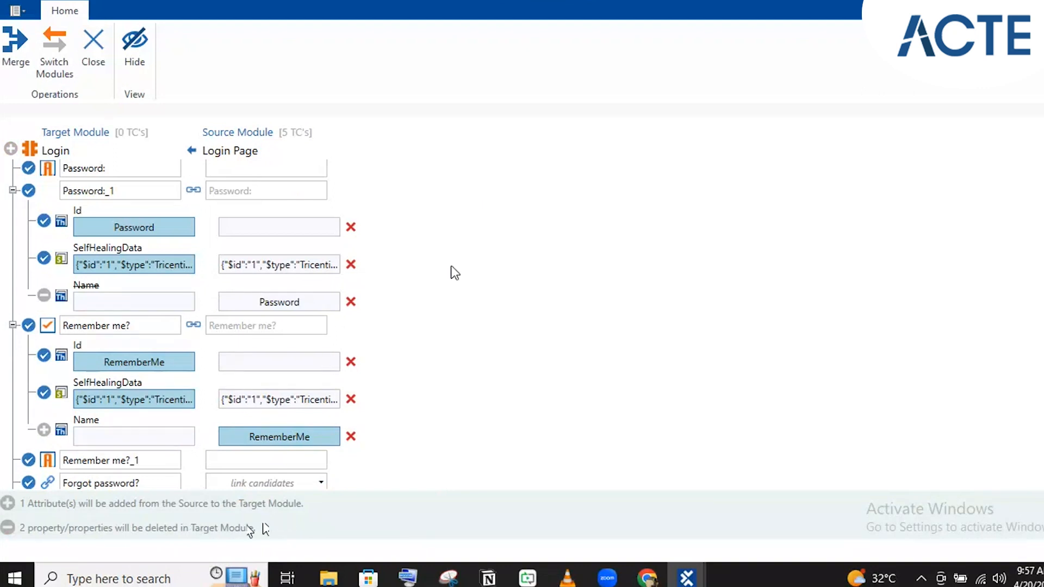
Review the resolved attributes and collapse Email:_1, Password:_1 and Remember me? in the merge list.
scroll(359, 422, up, 3)
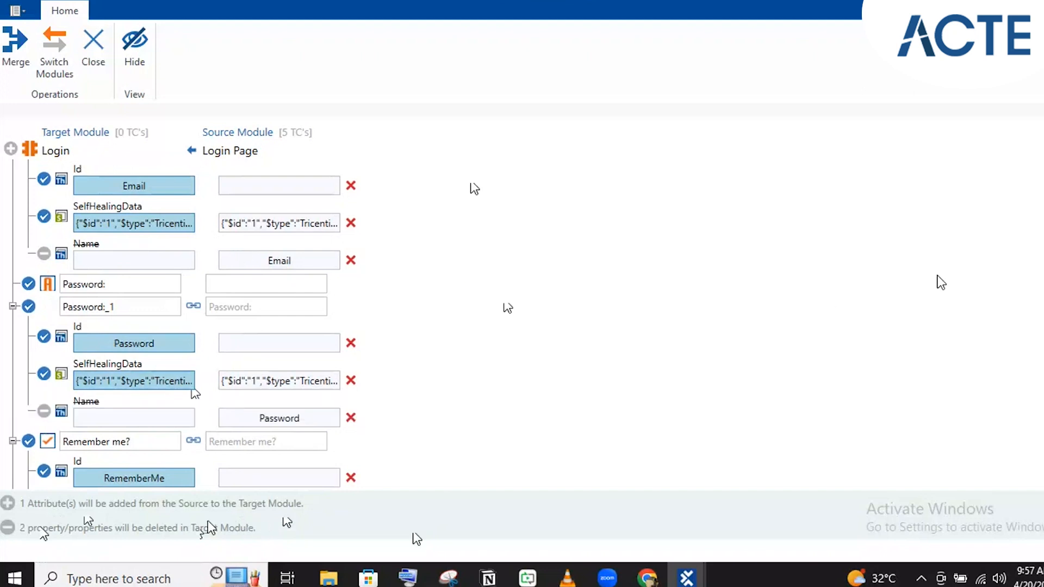
scroll(508, 308, up, 3)
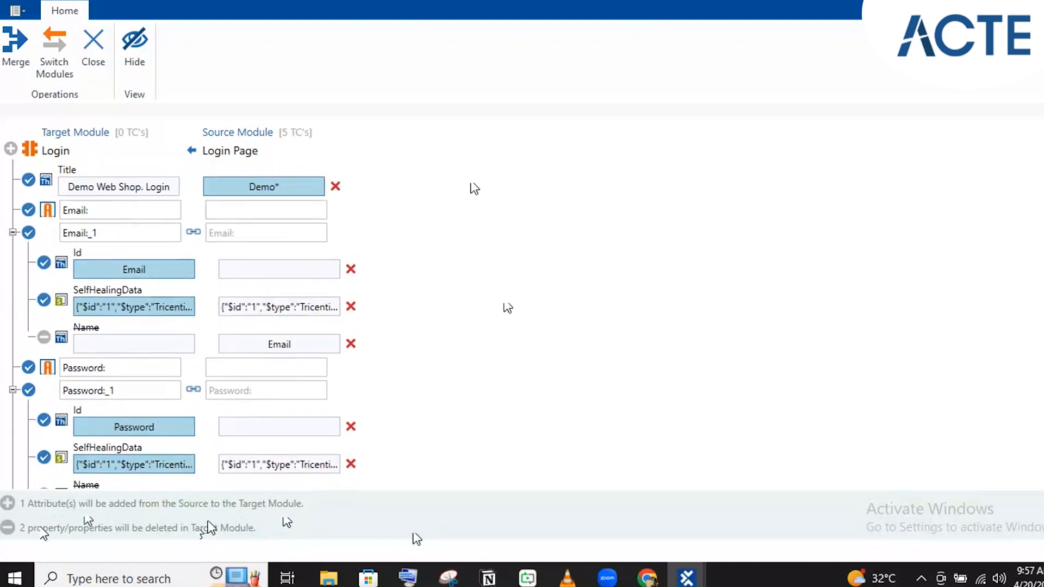
click(13, 233)
click(13, 278)
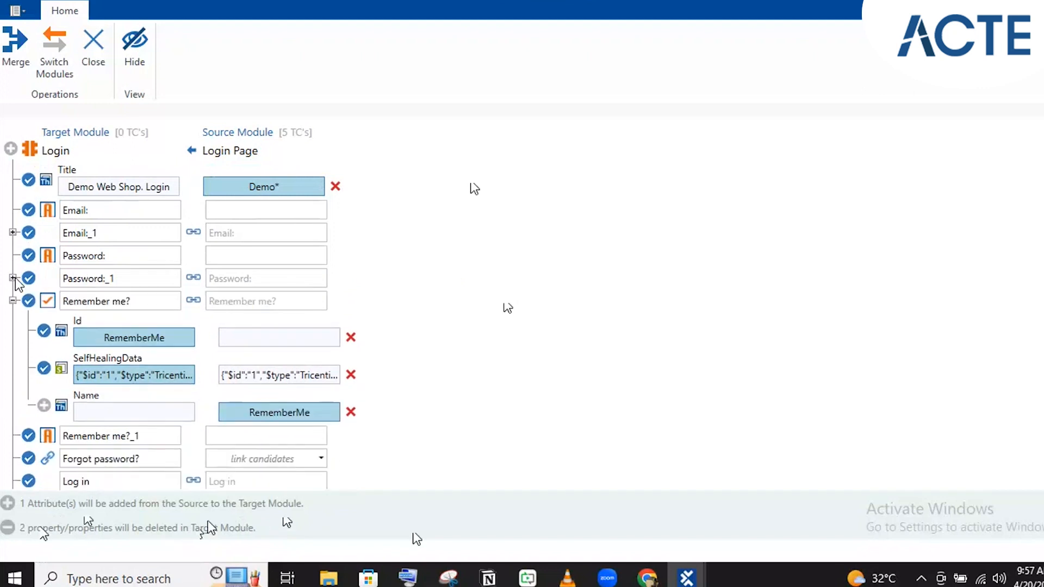
click(13, 300)
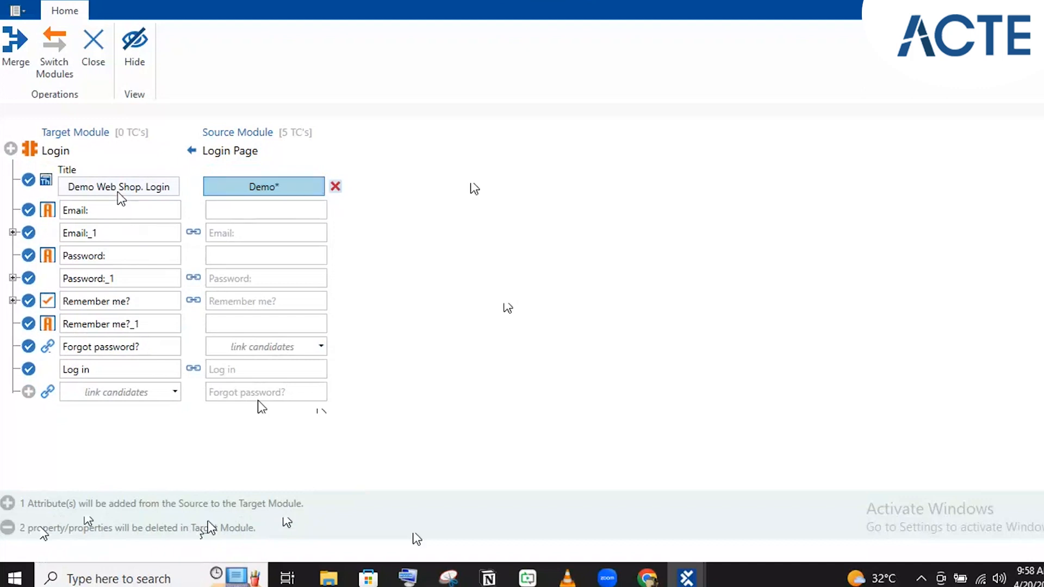
Leave the Title property out of the merge, merge Login Page into the Login module, and close the merge report.
click(140, 190)
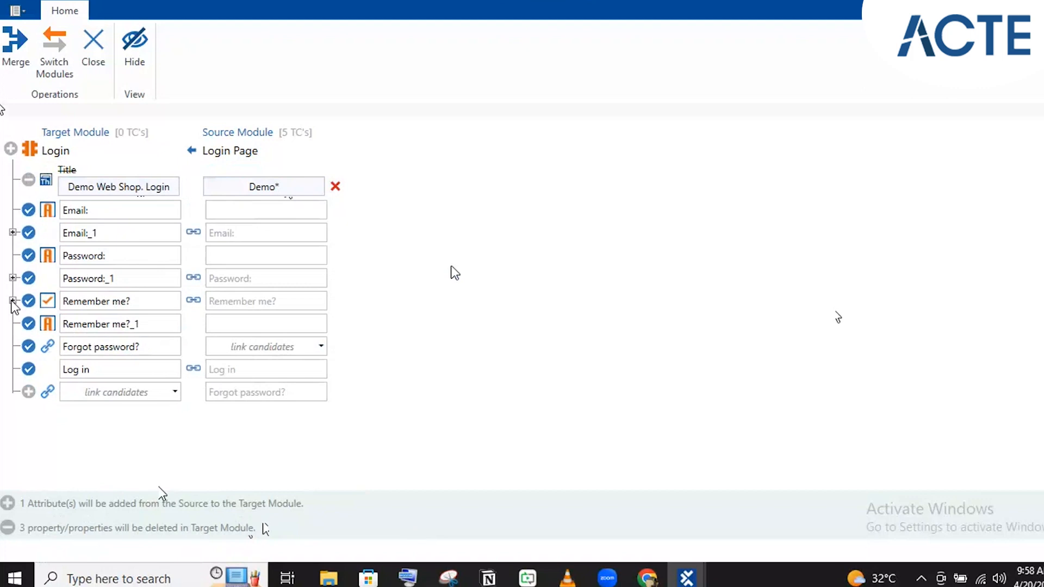
click(12, 60)
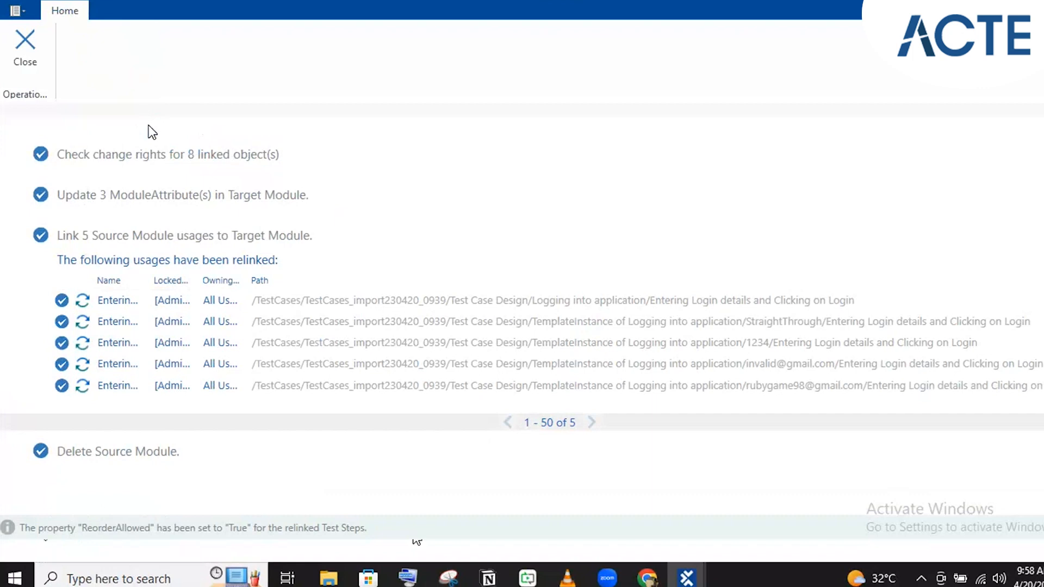
click(31, 48)
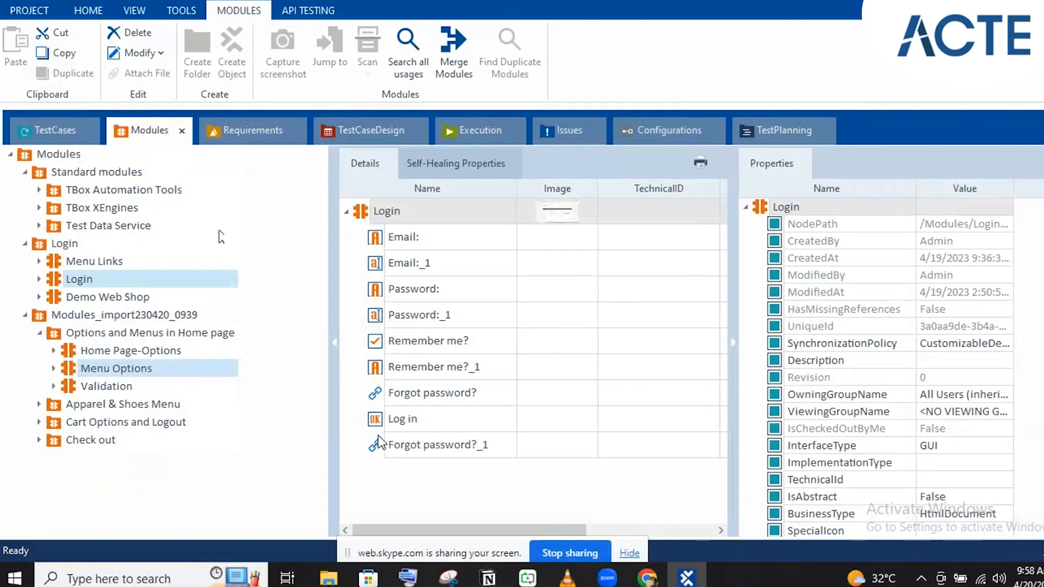
Compare the properties of the Forgot password? and Forgot password?_1 attributes in the merged Login module.
click(359, 217)
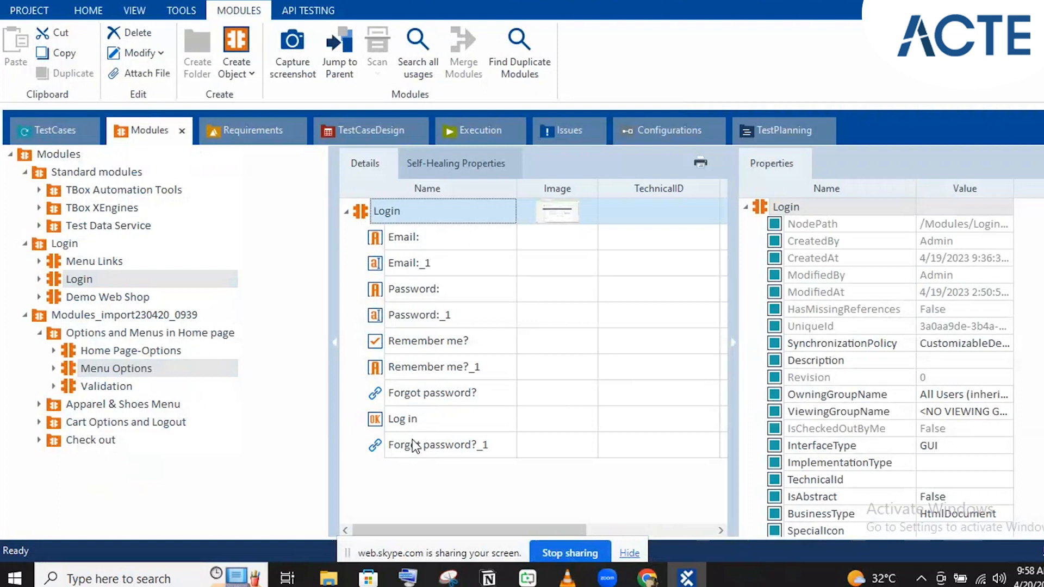
click(430, 451)
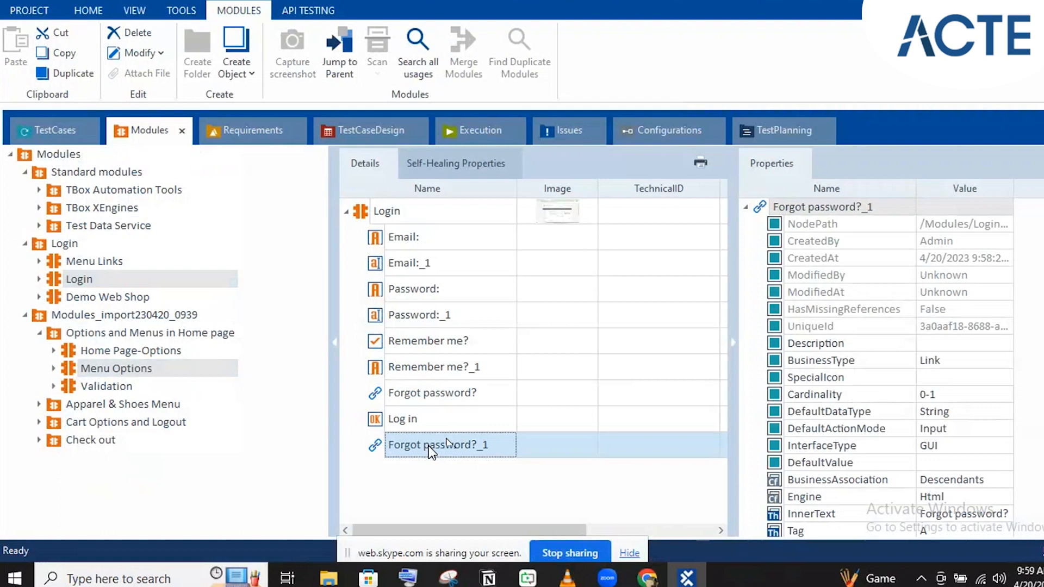
click(456, 446)
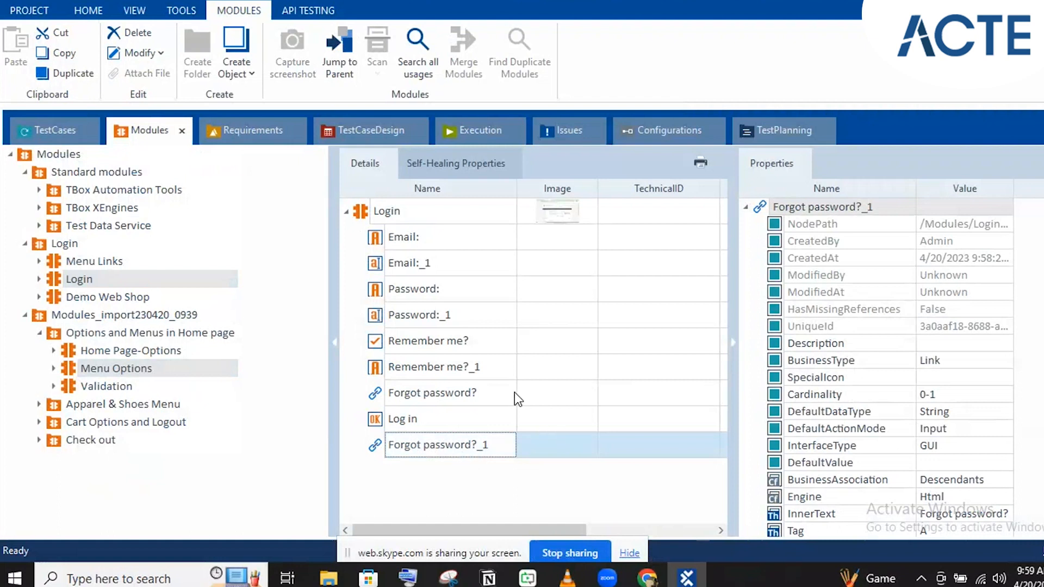
click(428, 396)
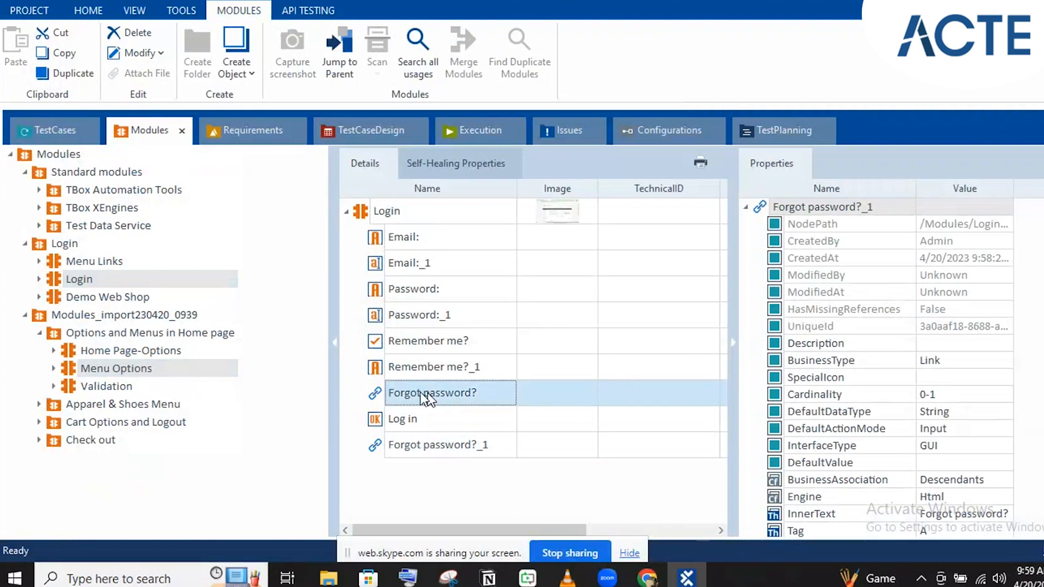
click(462, 446)
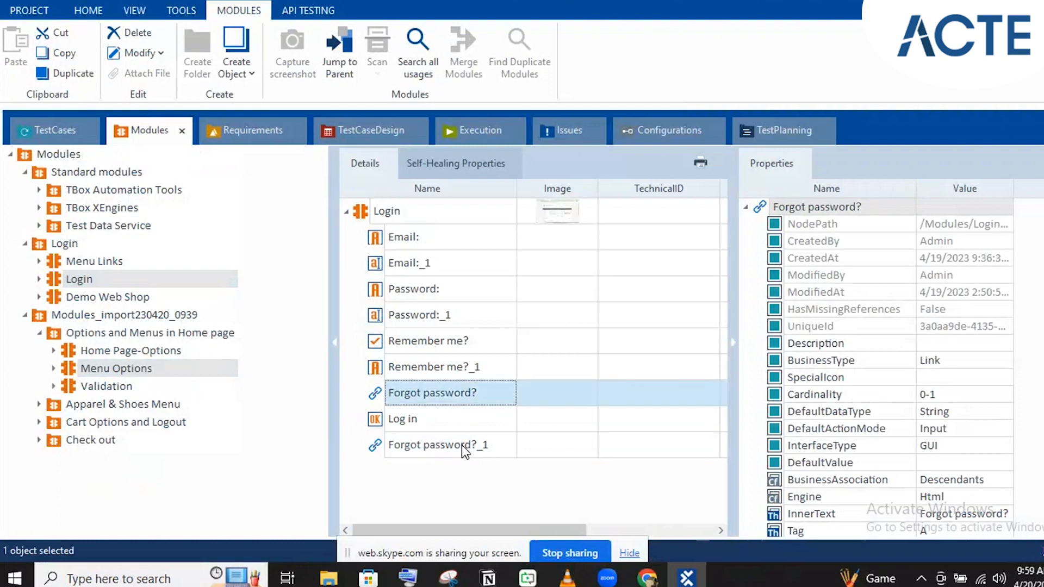
click(450, 445)
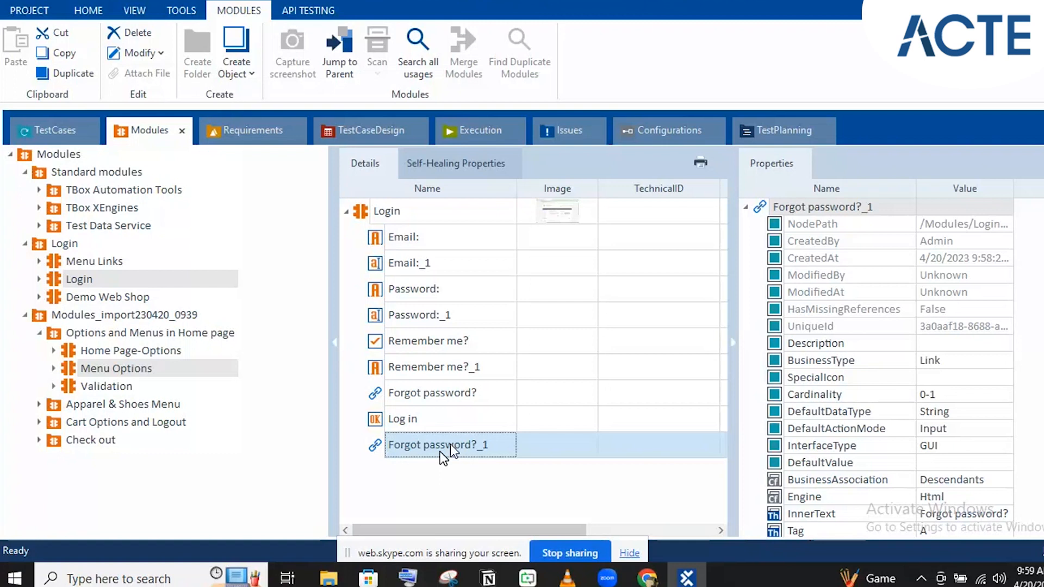
right_click(450, 444)
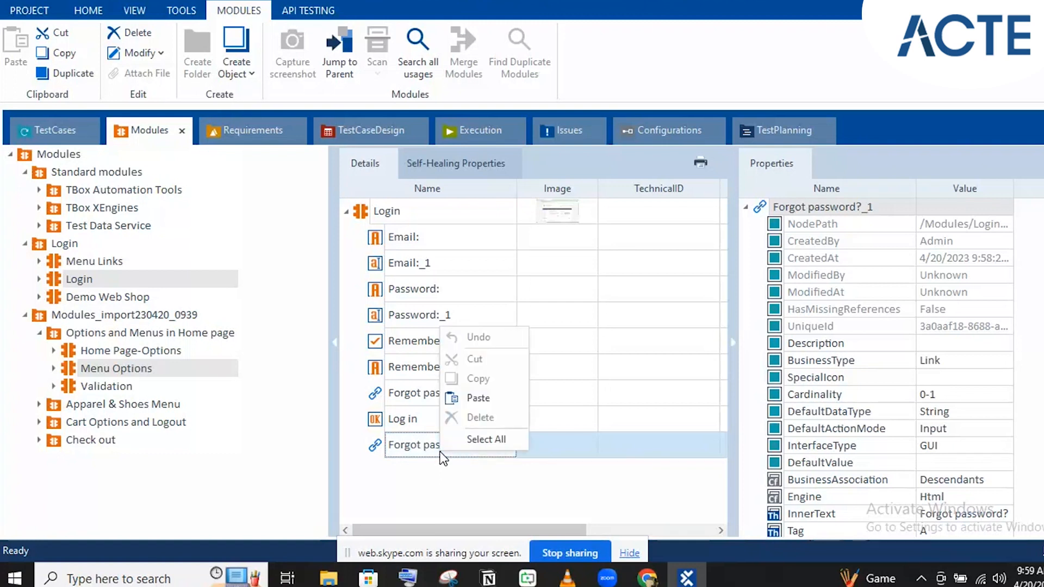
click(378, 444)
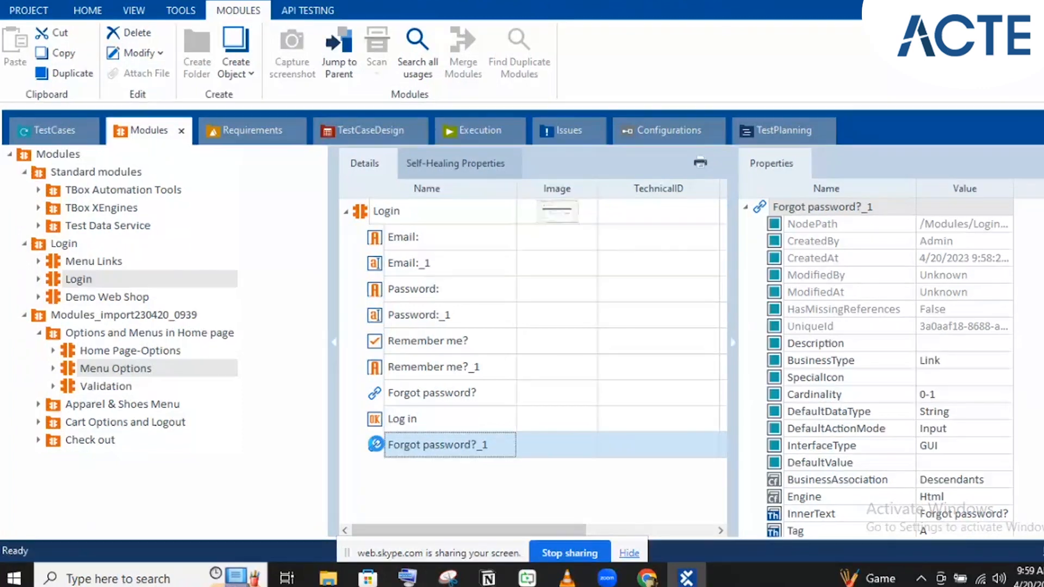
right_click(412, 324)
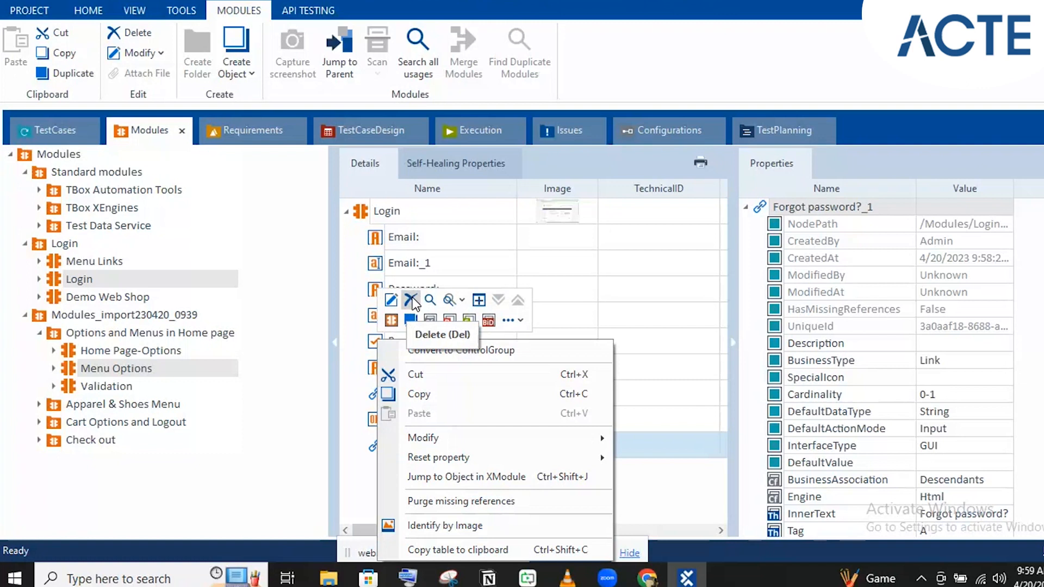
click(476, 264)
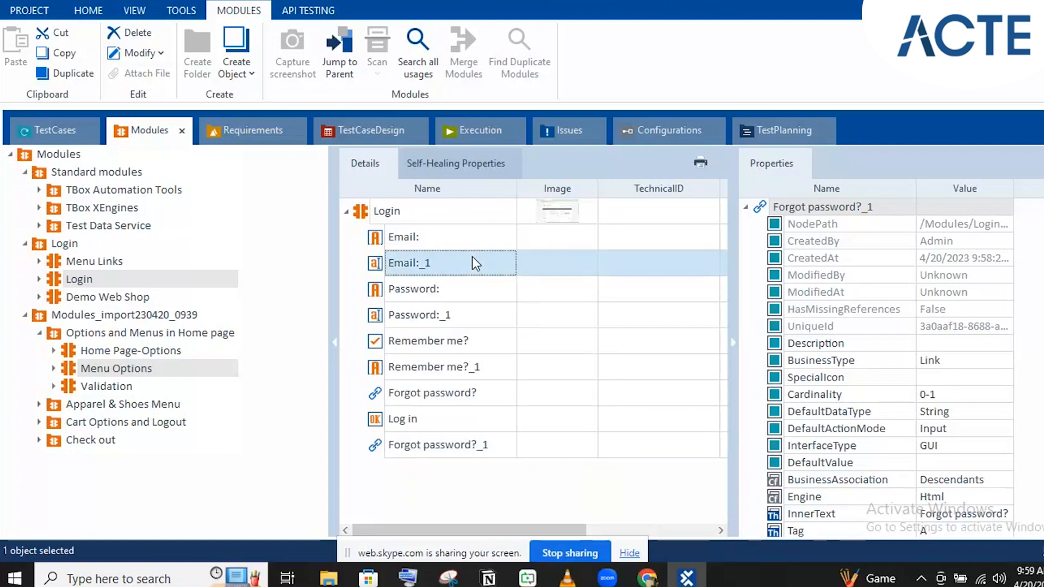
click(431, 445)
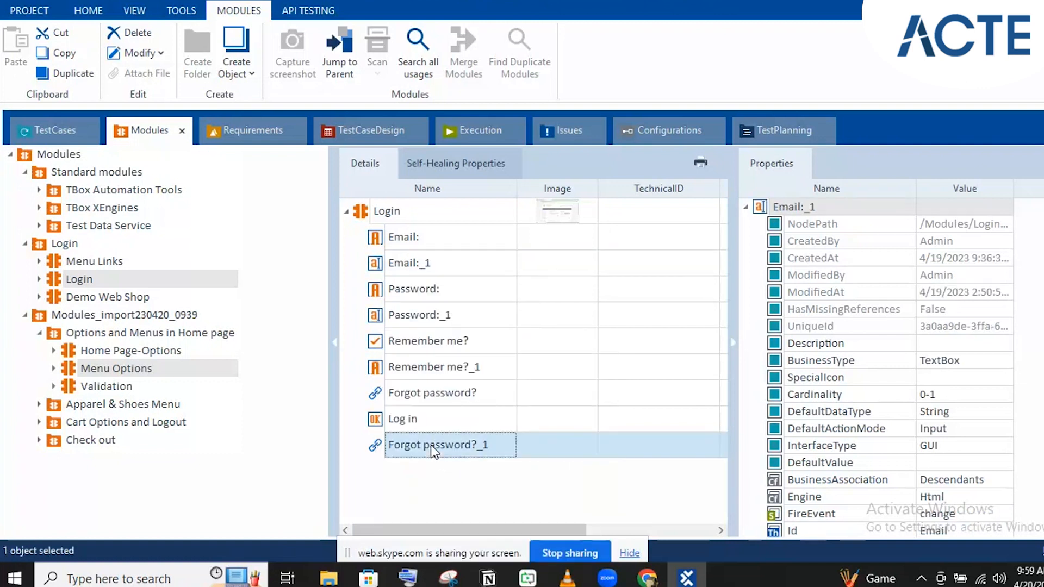
right_click(432, 456)
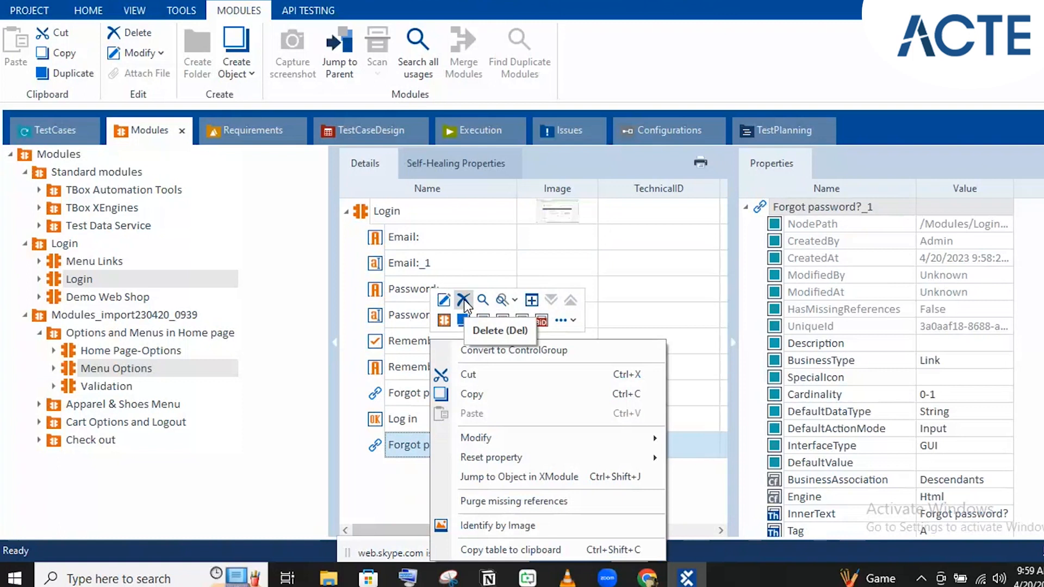
click(432, 269)
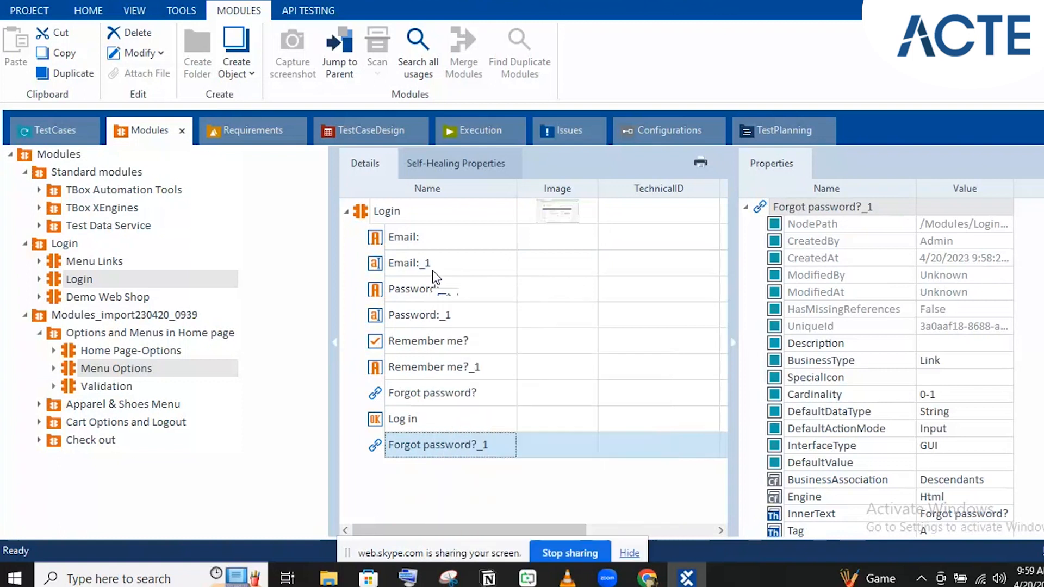
click(432, 270)
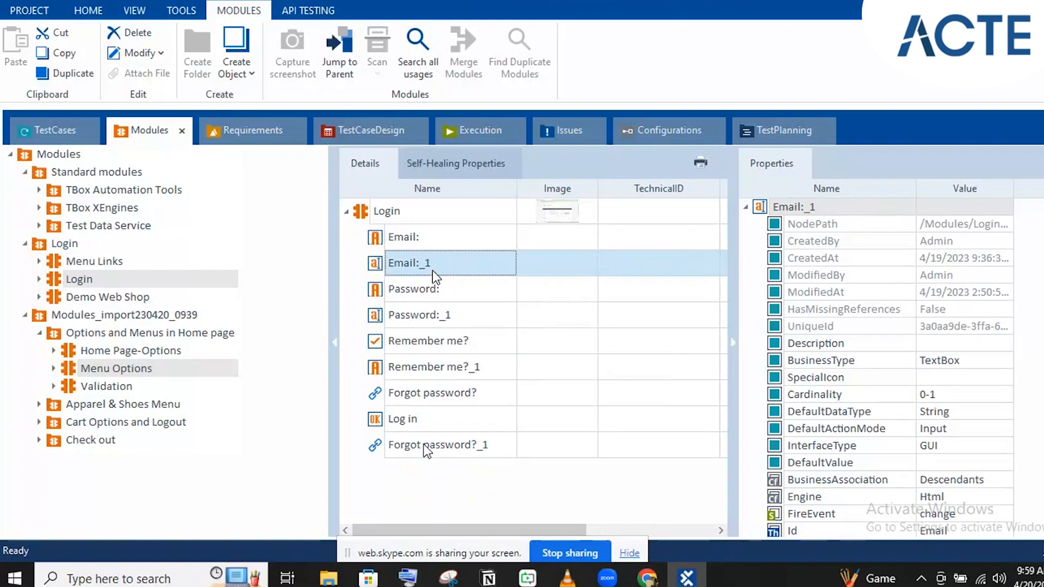
click(416, 446)
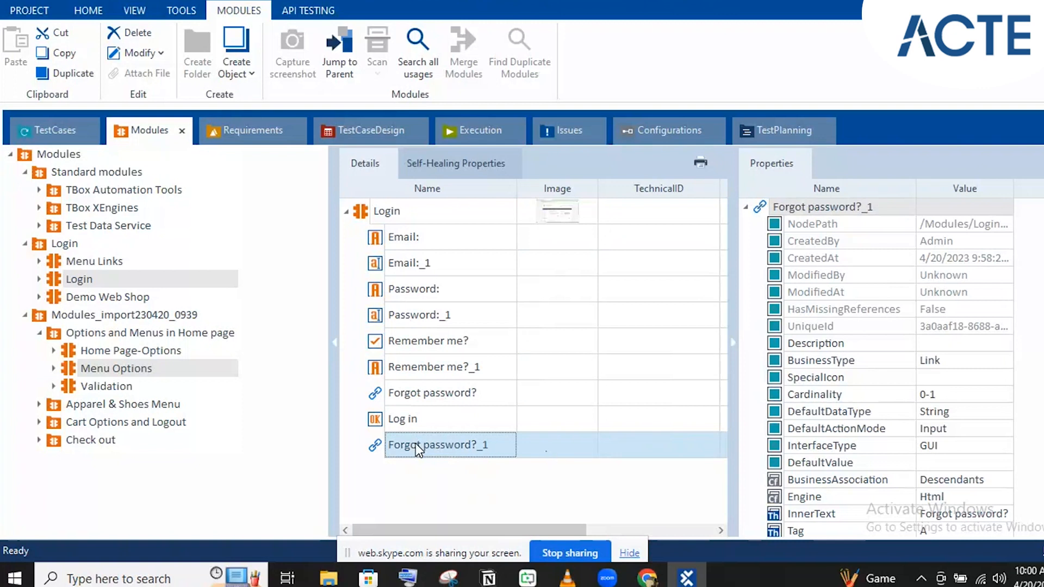
Display the merged Login module's attributes and properties by selecting it in the Login folder.
mouse_move(647, 578)
click(61, 280)
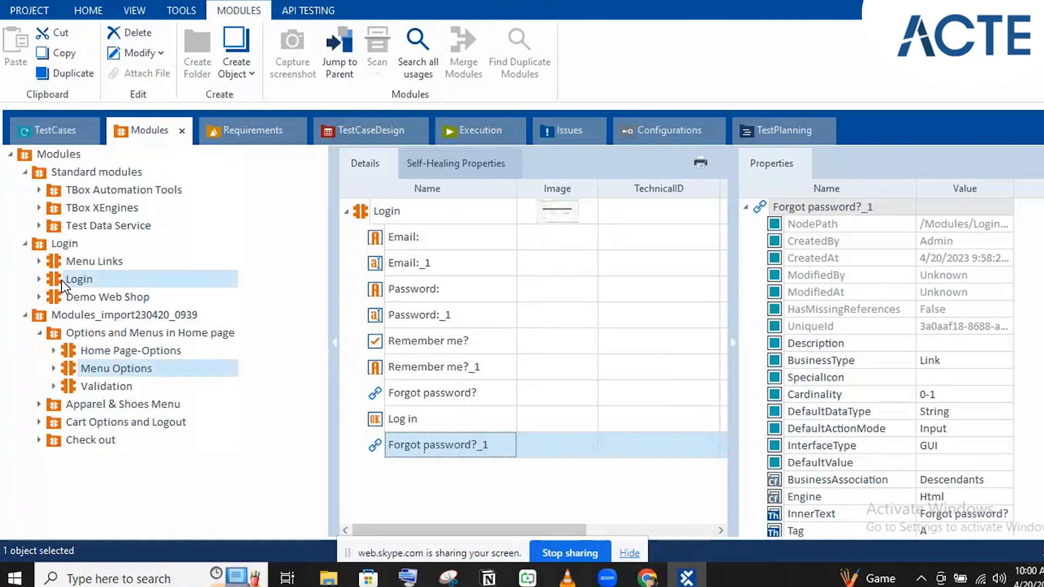
click(61, 280)
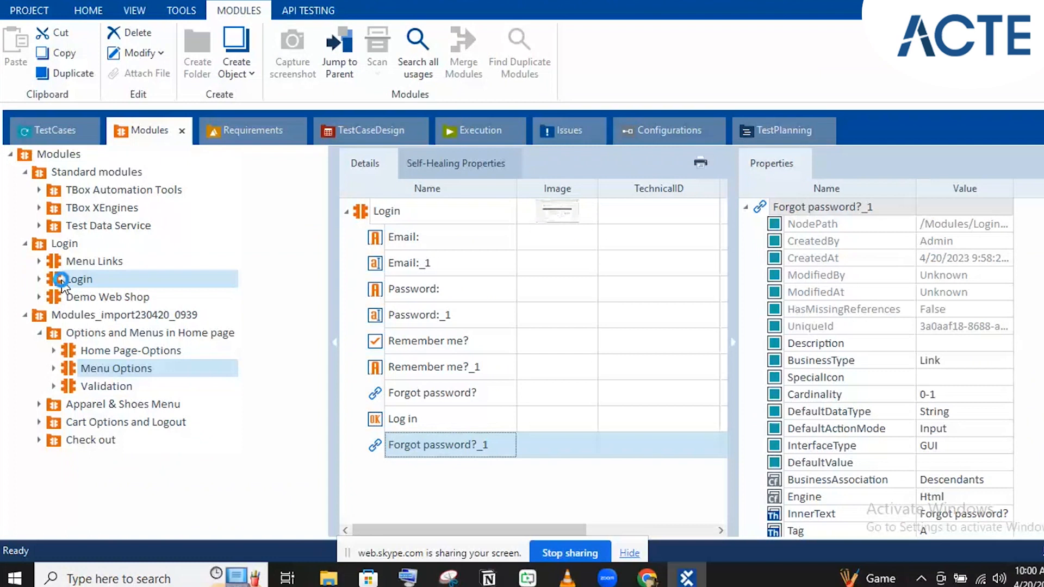
right_click(61, 280)
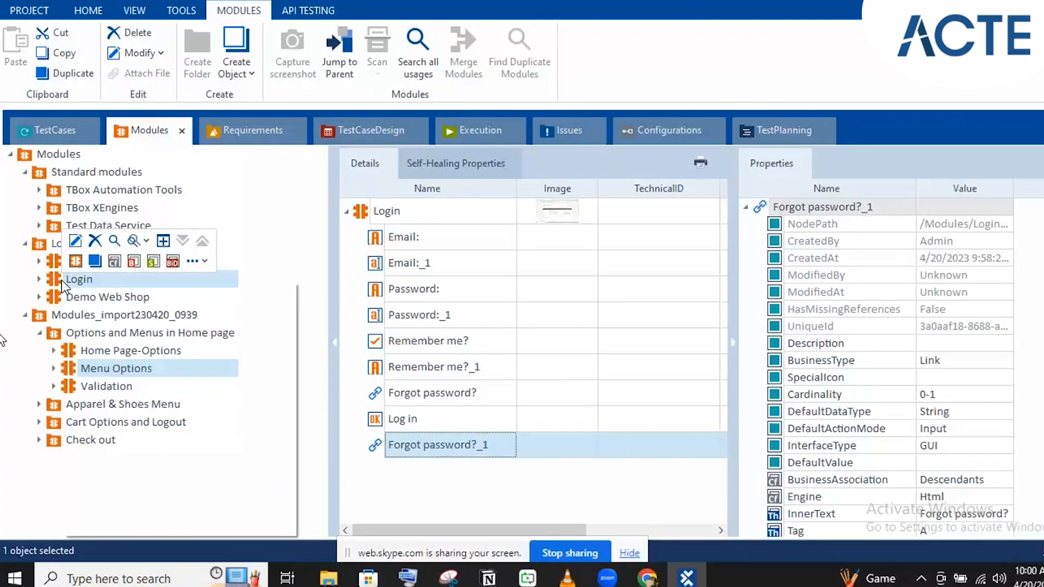
click(2, 339)
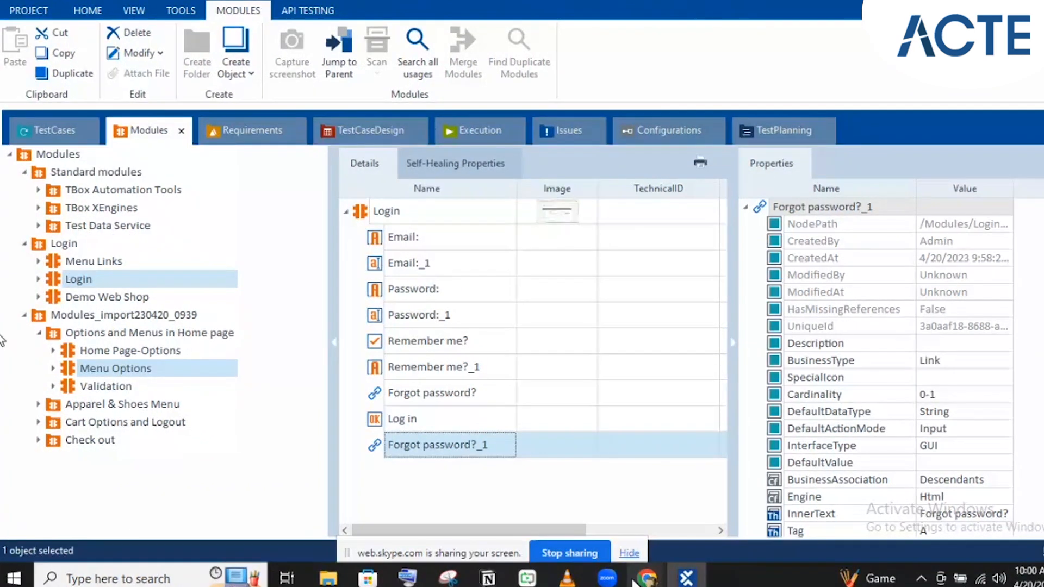
click(633, 581)
click(58, 249)
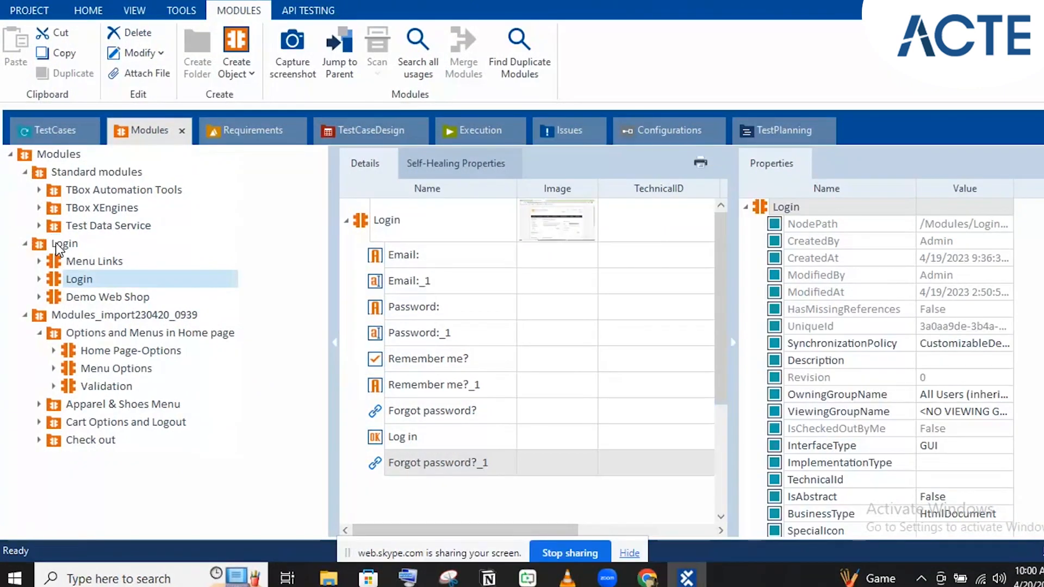
Start an application scan on the Login module folder, bring the Demo Web Shop page forward in Chrome, and scan that window.
right_click(58, 250)
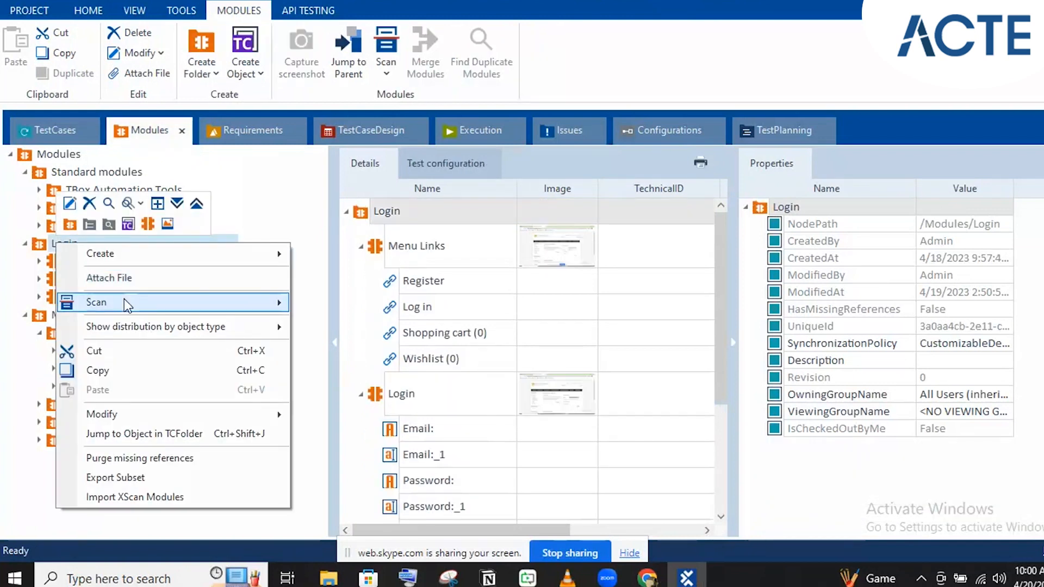
mouse_move(127, 305)
click(318, 302)
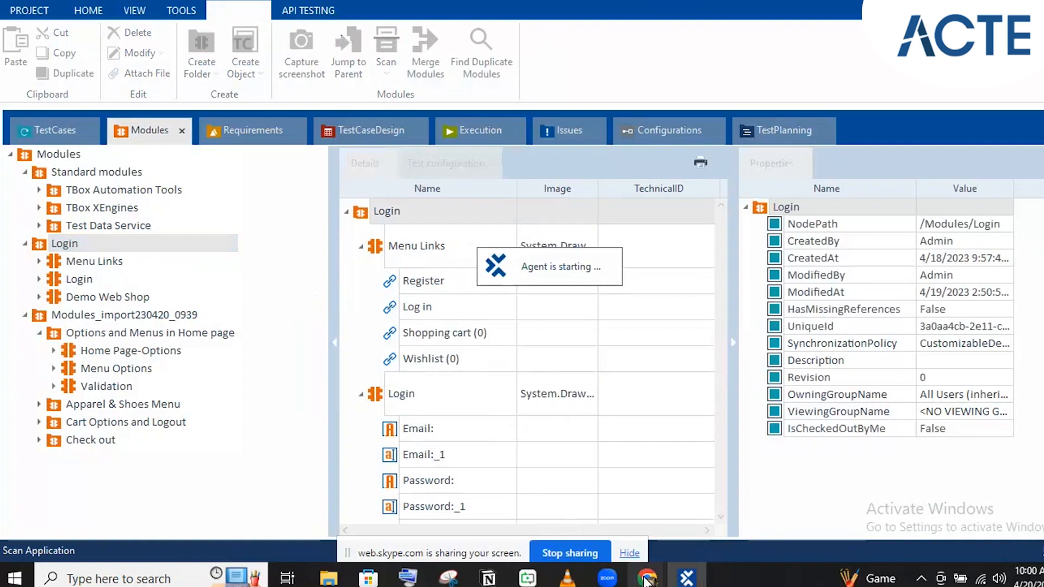
mouse_move(647, 577)
click(566, 517)
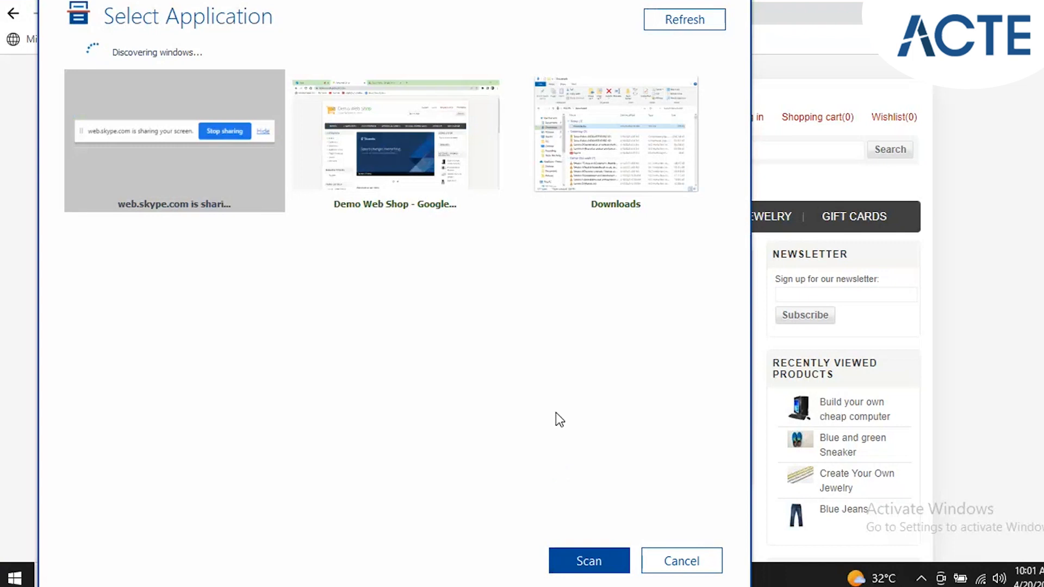
click(431, 128)
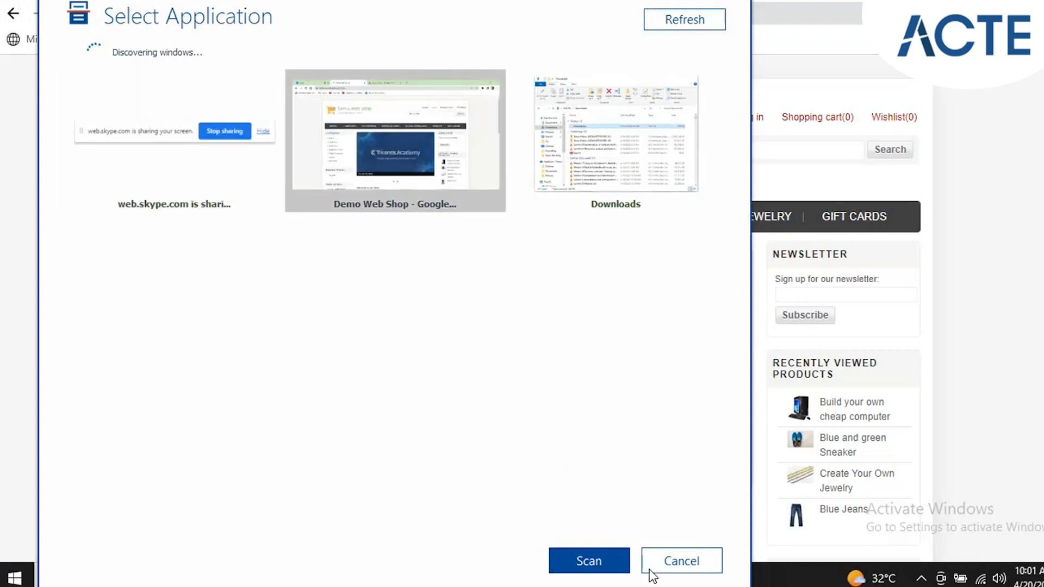
click(588, 565)
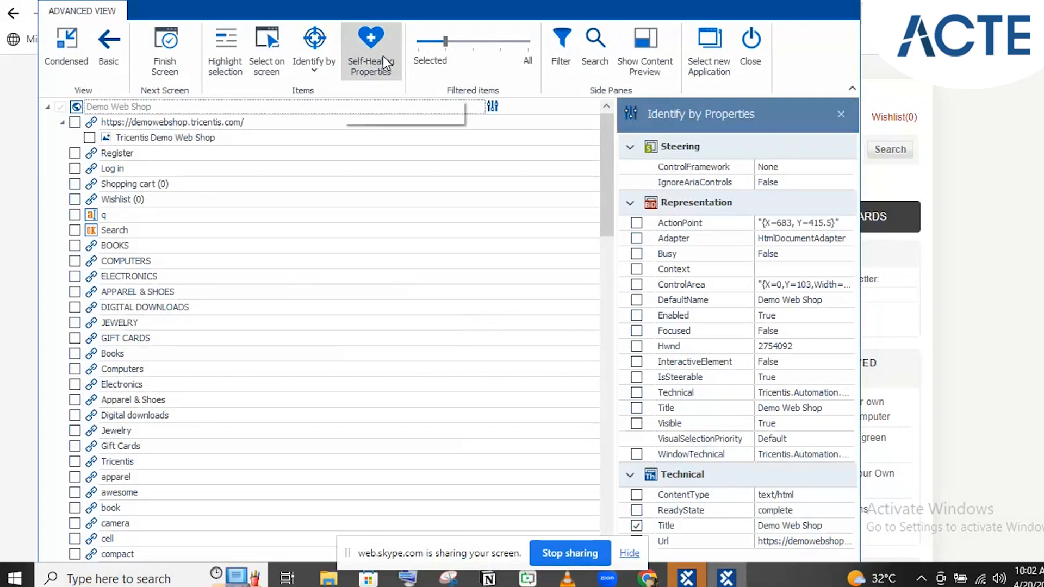
Review the Register link's Self-Healing Properties and add the technical property InnerHtml to the selected ones.
click(160, 156)
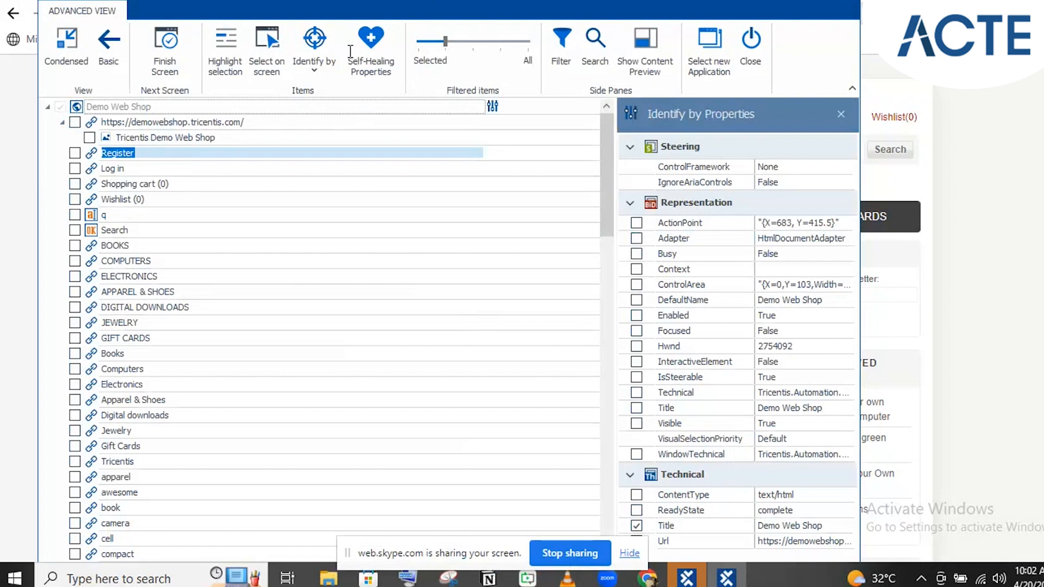
click(385, 51)
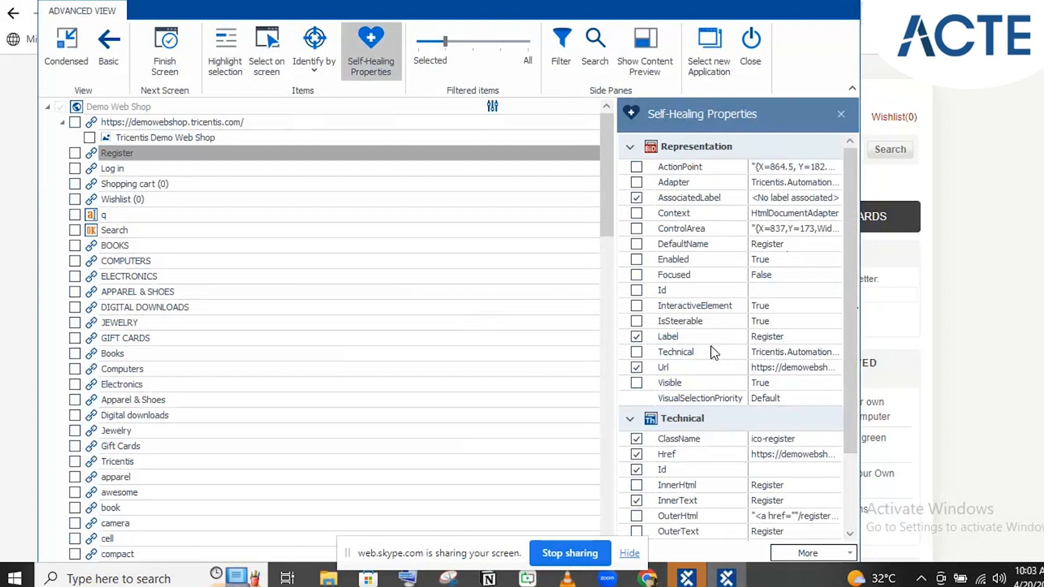
drag(851, 384, 853, 477)
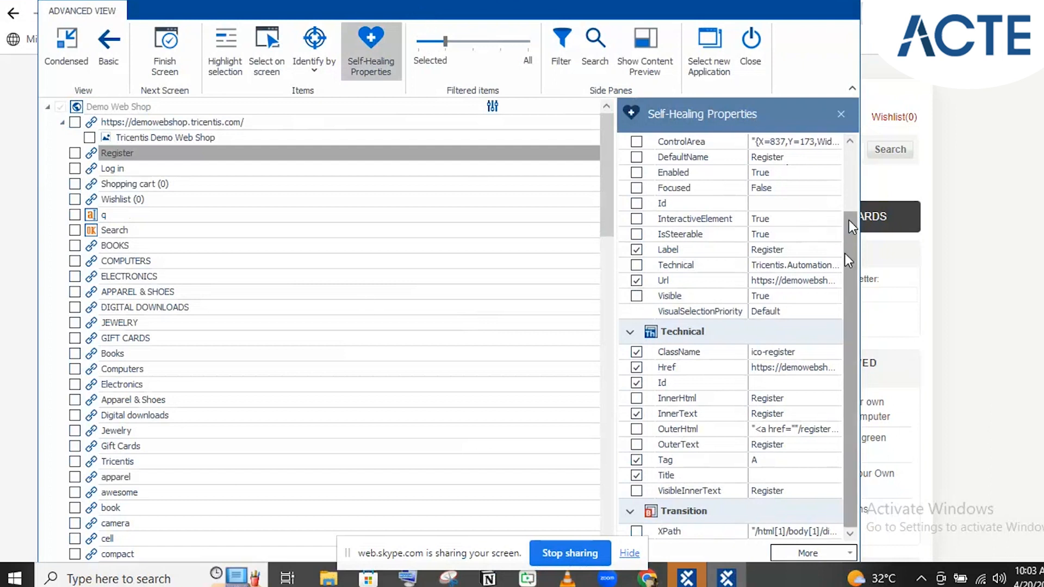
scroll(854, 205, up, 2)
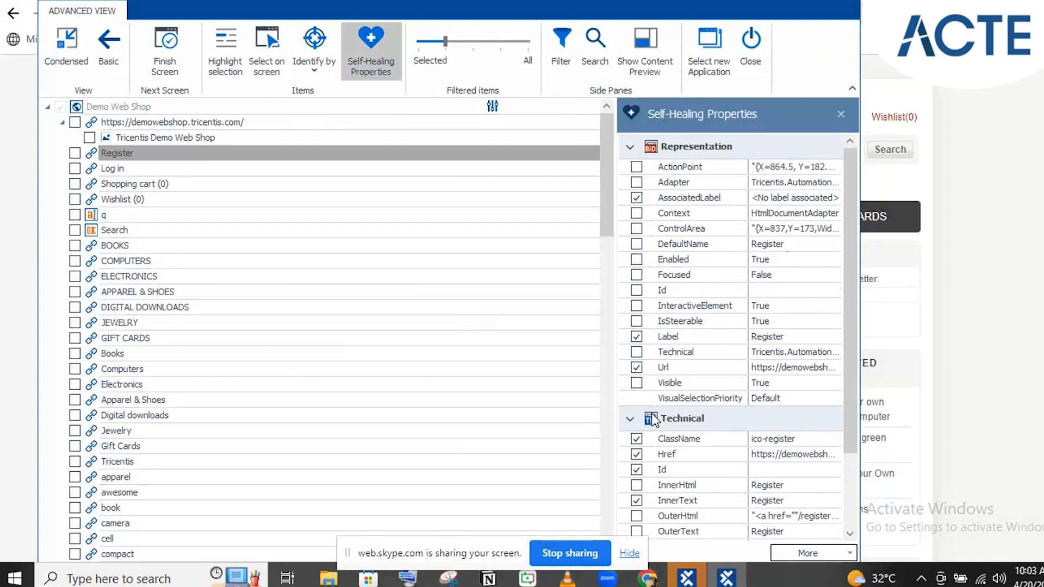
click(637, 485)
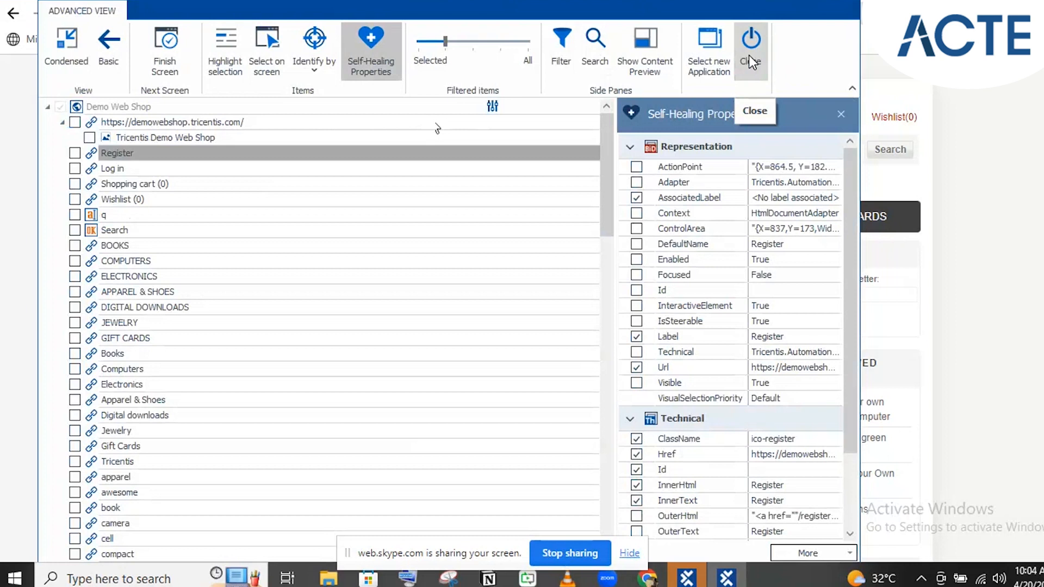
mouse_move(688, 581)
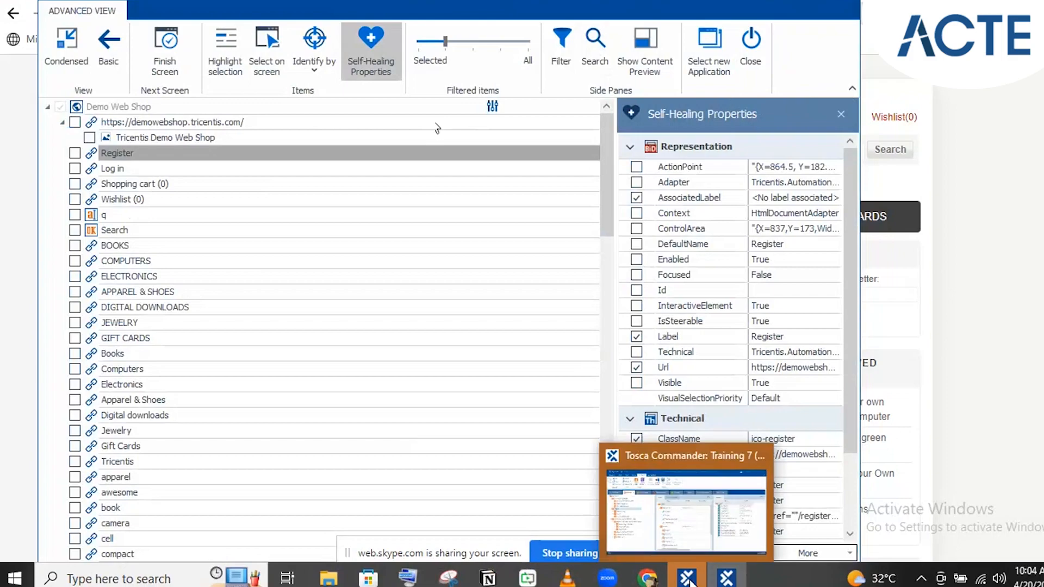